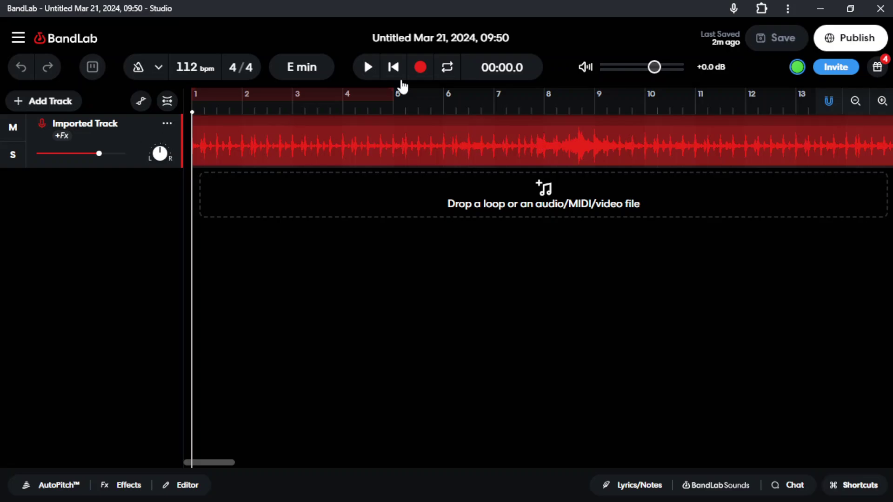
Step: Play the opening of the imported track and return the playhead to the start
{"action": "left_click", "coordinate": [364, 69]}
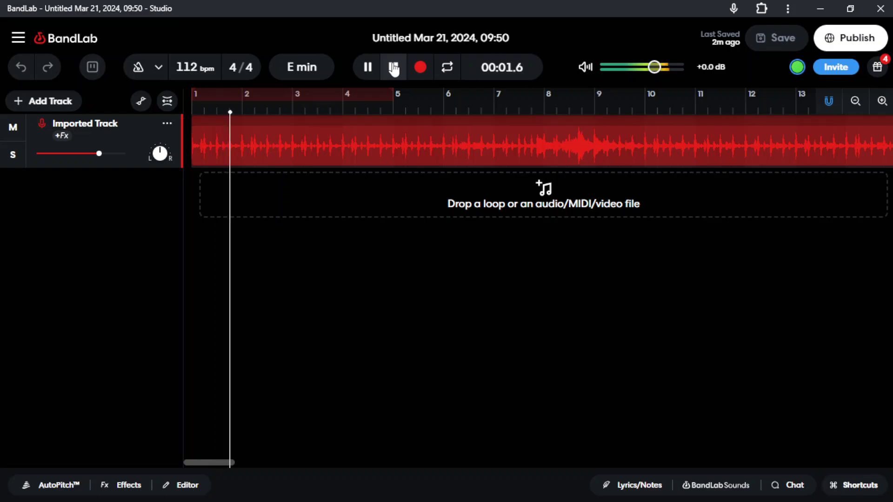
{"action": "left_click", "coordinate": [394, 68]}
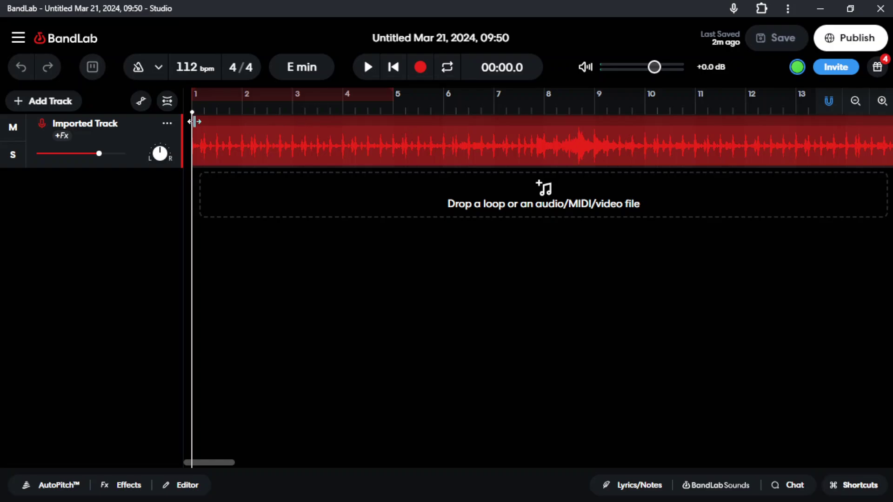
{"action": "left_click", "coordinate": [69, 103]}
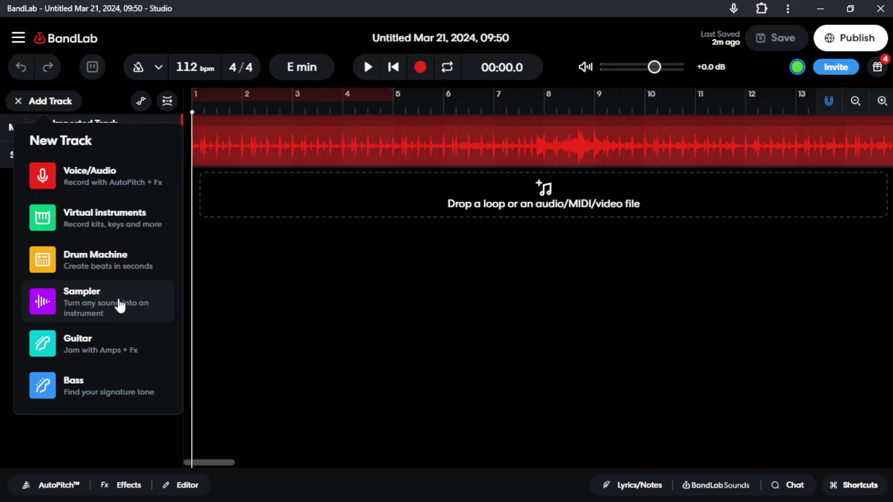
{"action": "left_click", "coordinate": [343, 334]}
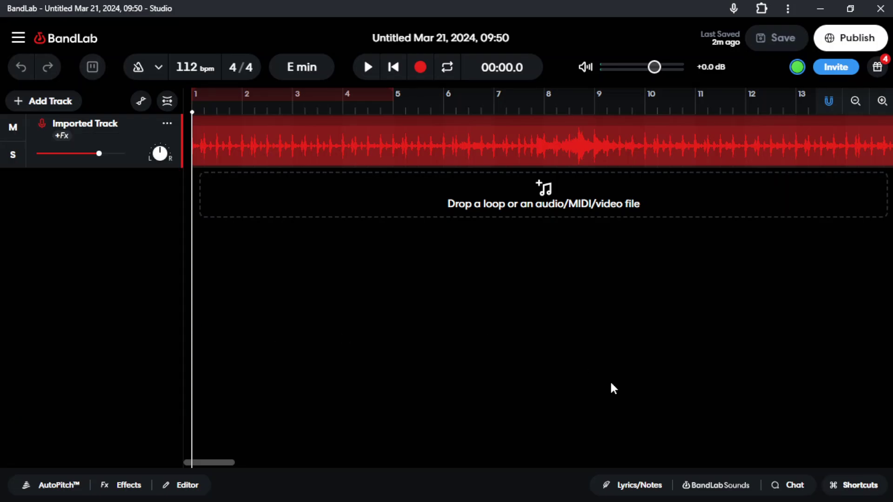
Step: Open the BandLab Sounds library and search the packs for "shakers"
{"action": "left_click", "coordinate": [719, 486]}
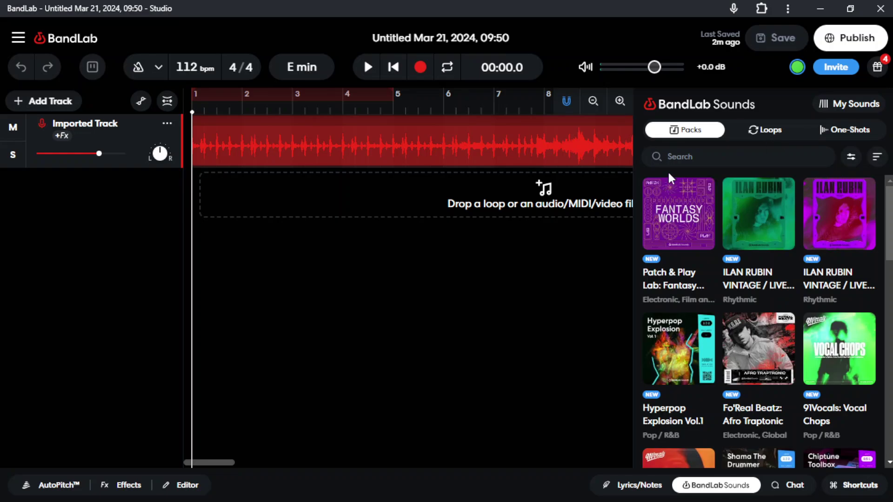
{"action": "left_click", "coordinate": [679, 161]}
{"action": "type", "text": "shaker"}
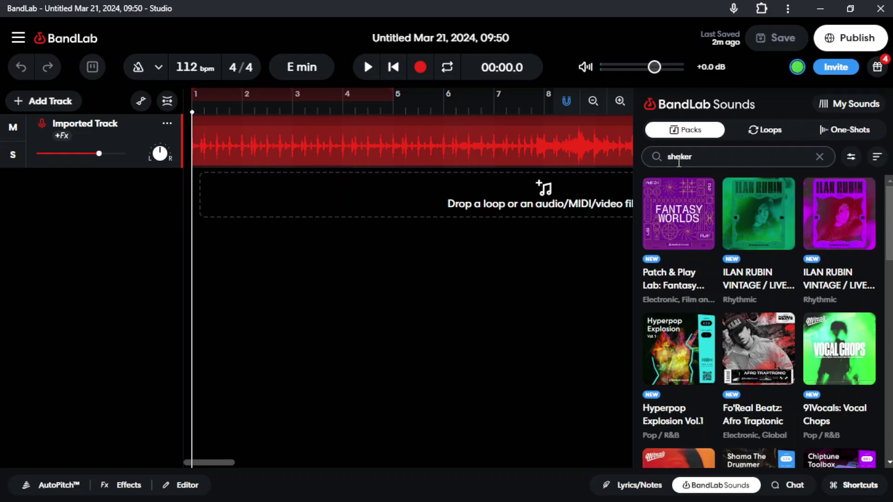
{"action": "type", "text": "s"}
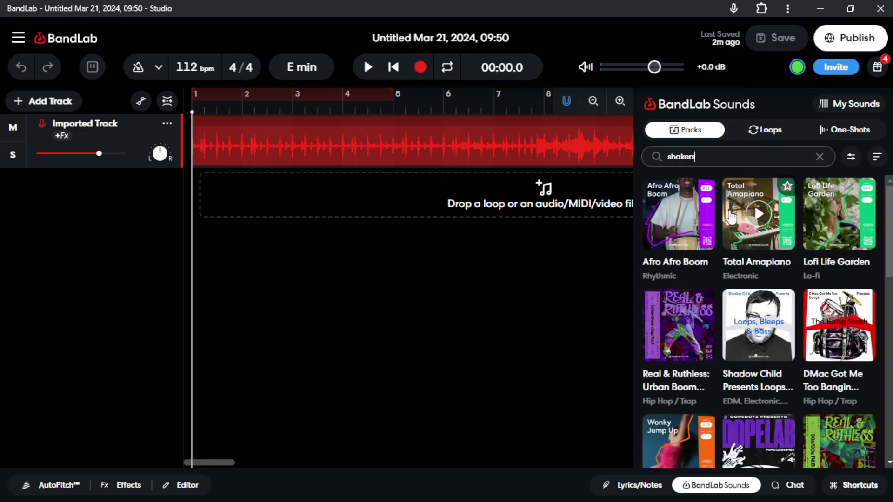
Step: Look through the sounds in the Total Amapiano pack and return to the pack results
{"action": "left_click", "coordinate": [767, 131]}
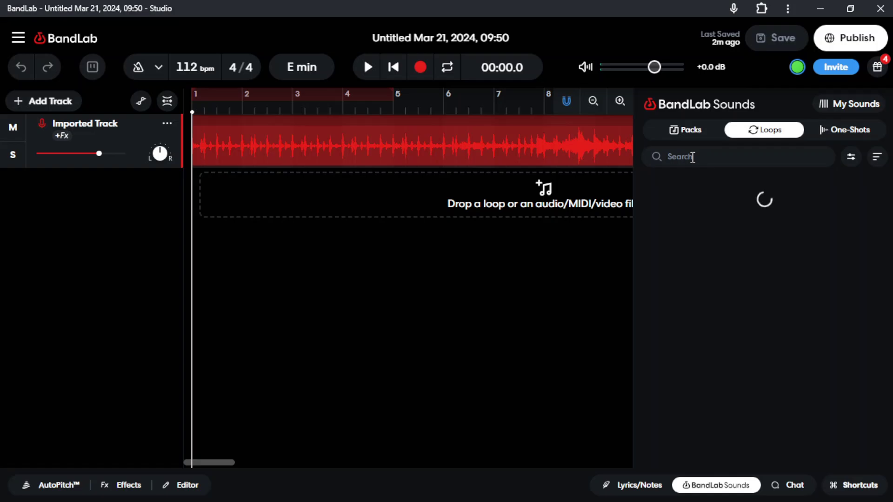
{"action": "left_click", "coordinate": [688, 133]}
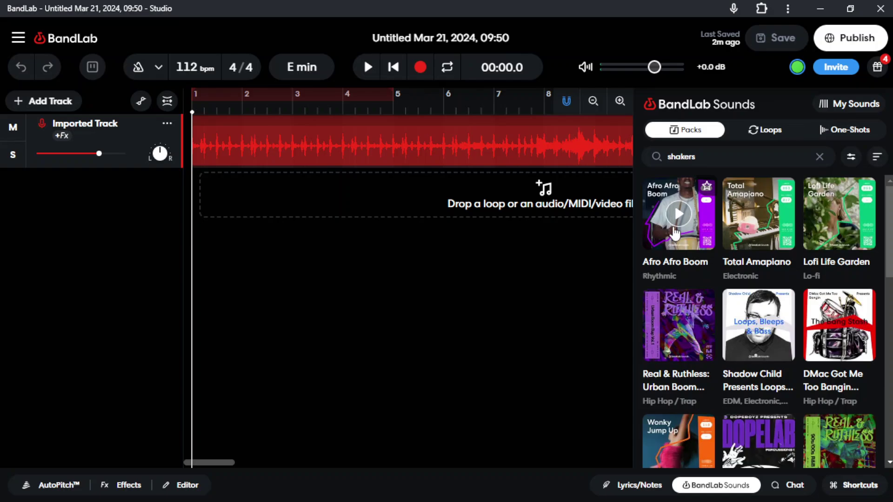
{"action": "left_click", "coordinate": [746, 236]}
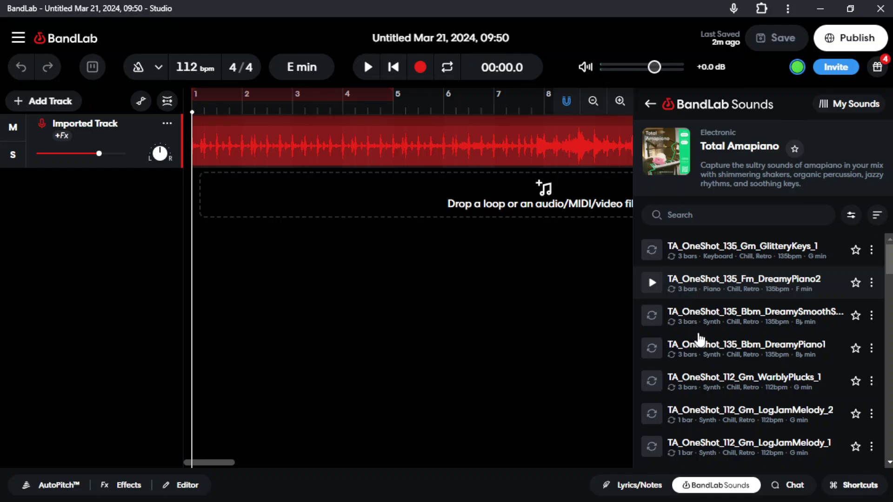
{"action": "scroll", "coordinate": [697, 343], "scroll_direction": "down", "scroll_amount": 4}
{"action": "scroll", "coordinate": [728, 399], "scroll_direction": "down", "scroll_amount": 5}
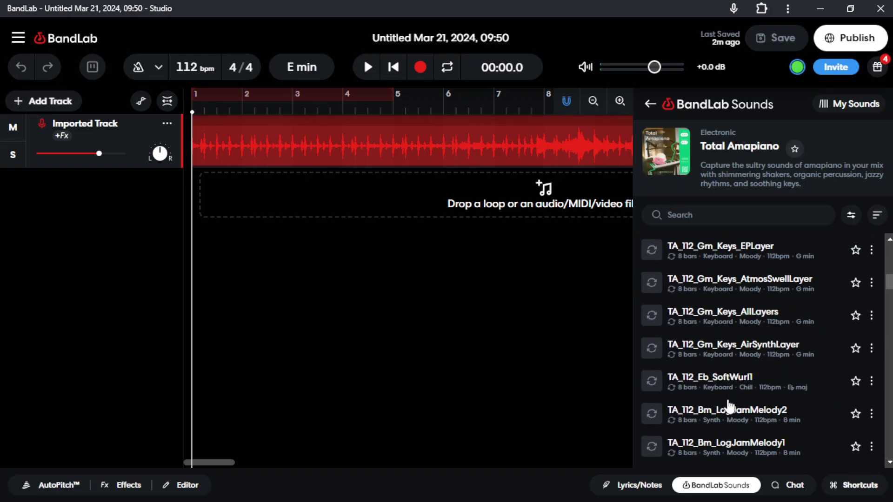
{"action": "scroll", "coordinate": [729, 408], "scroll_direction": "up", "scroll_amount": 9}
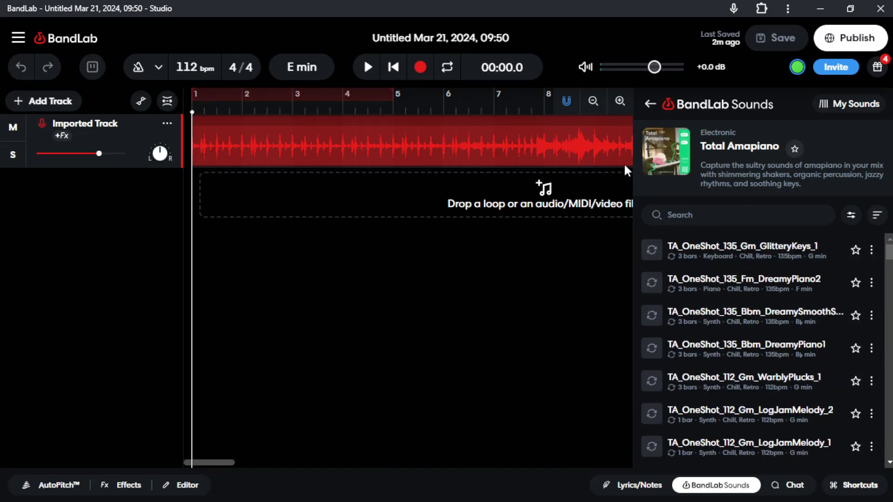
{"action": "left_click", "coordinate": [651, 106]}
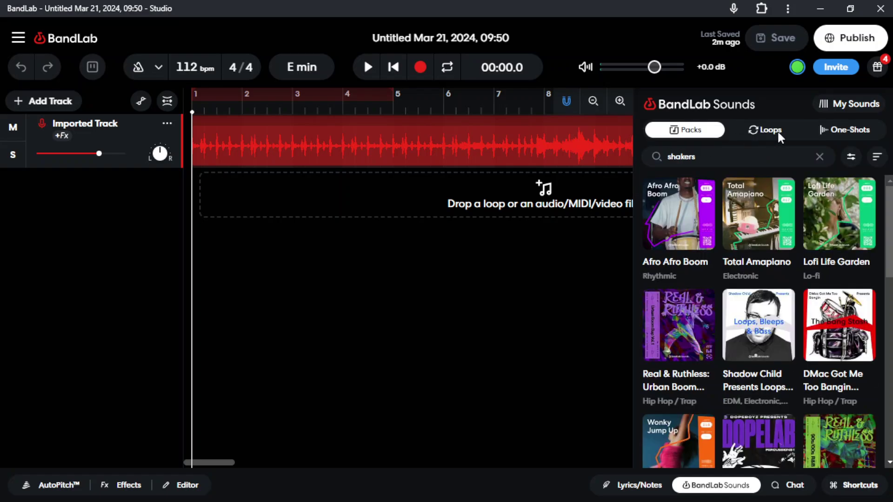
Step: Search the loops in the sound library for "shakers"
{"action": "left_click", "coordinate": [780, 135]}
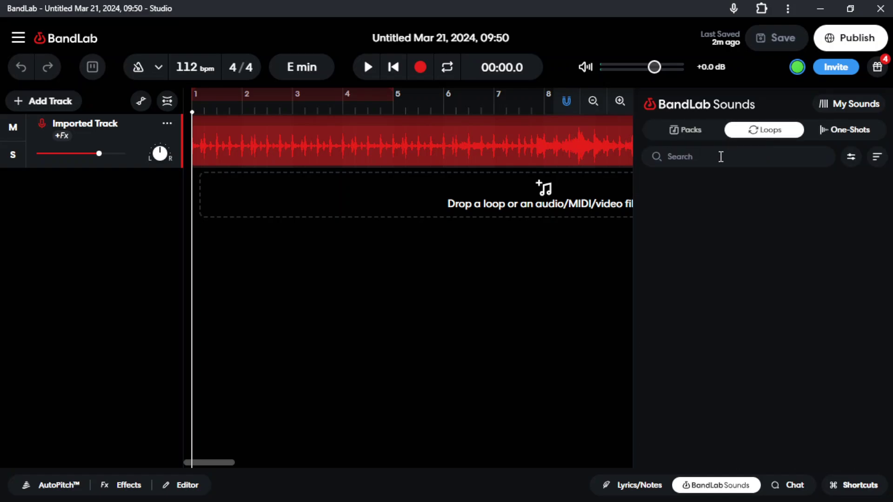
{"action": "left_click", "coordinate": [720, 157]}
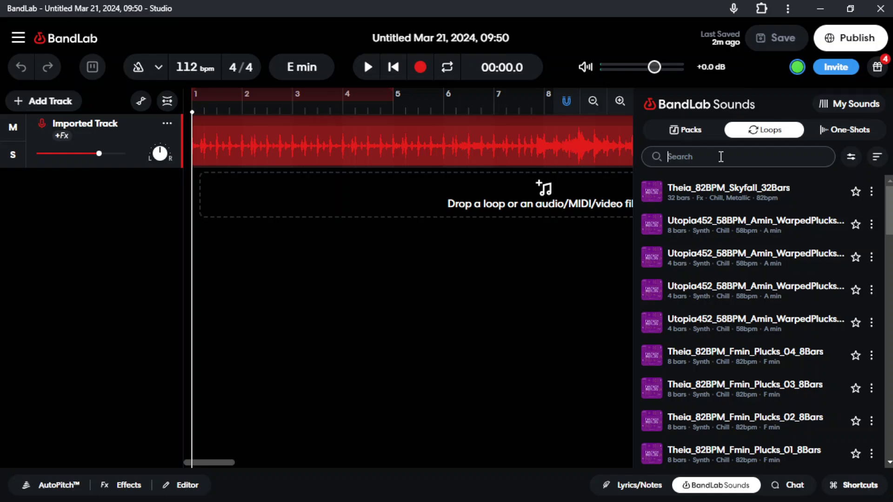
{"action": "type", "text": "shakers"}
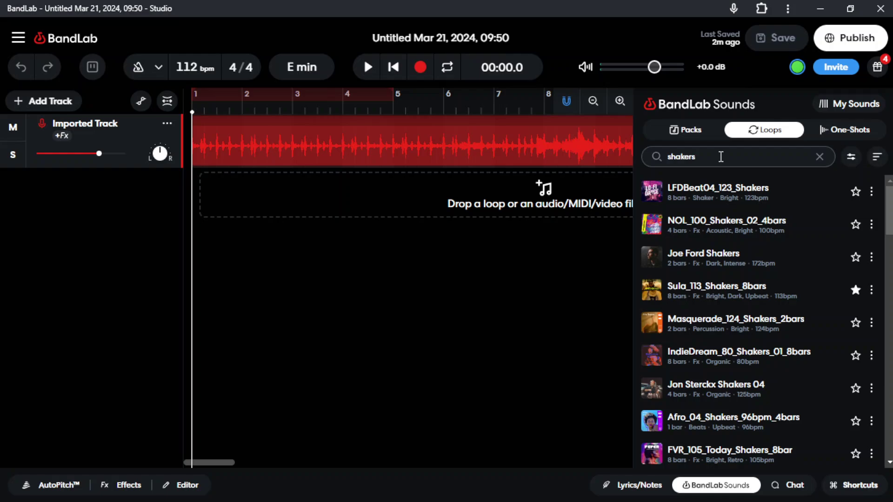
Step: Preview the first four shaker loops in the results, from LFDBeat04_123_Shakers to Sula_113_Shakers_8bars
{"action": "left_click", "coordinate": [654, 192]}
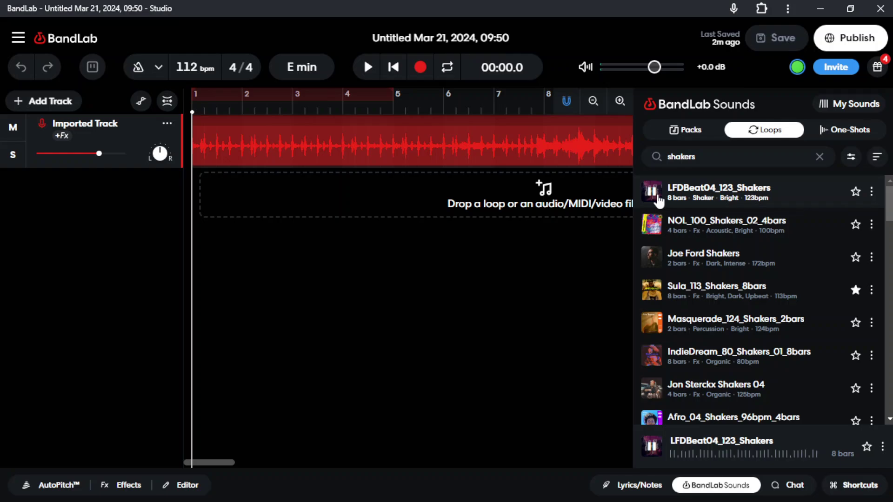
{"action": "mouse_move", "coordinate": [692, 324]}
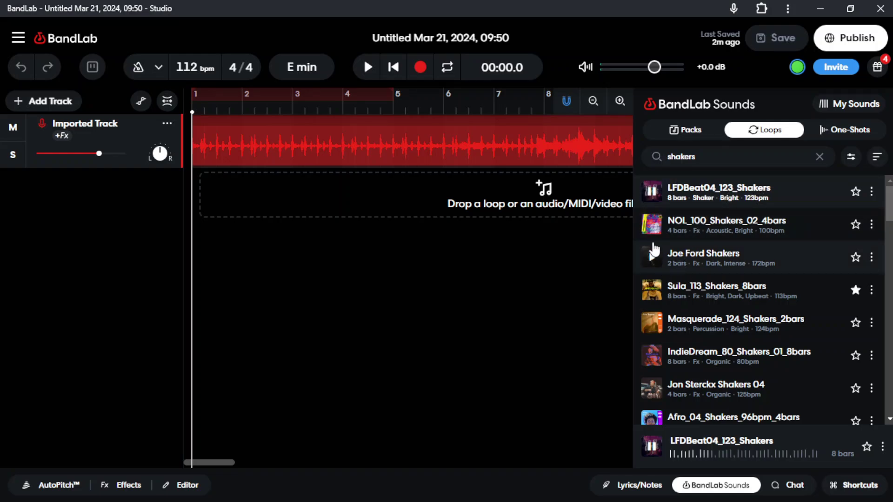
{"action": "left_click", "coordinate": [654, 228]}
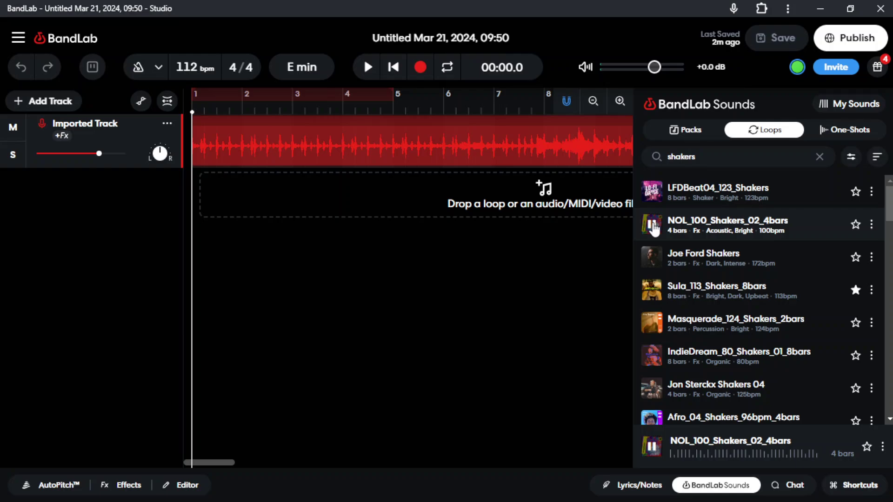
{"action": "left_click", "coordinate": [653, 260]}
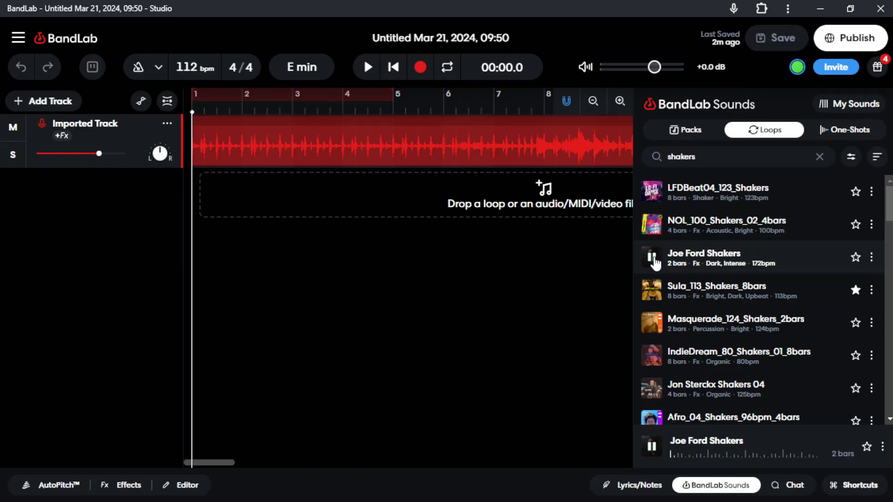
{"action": "left_click", "coordinate": [651, 292]}
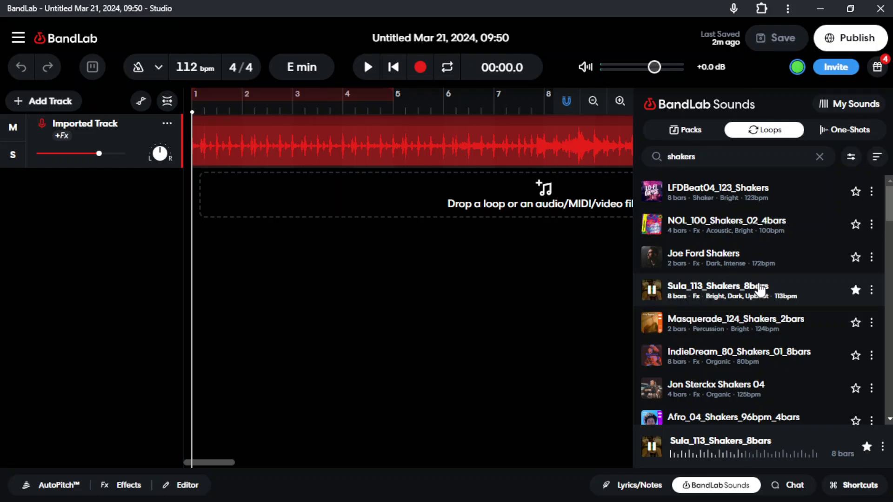
Step: Place the Sula_113_Shakers_8bars loop on a new track at bar 1 and close the sound library
{"action": "left_click_drag", "start_coordinate": [761, 297], "coordinate": [246, 200]}
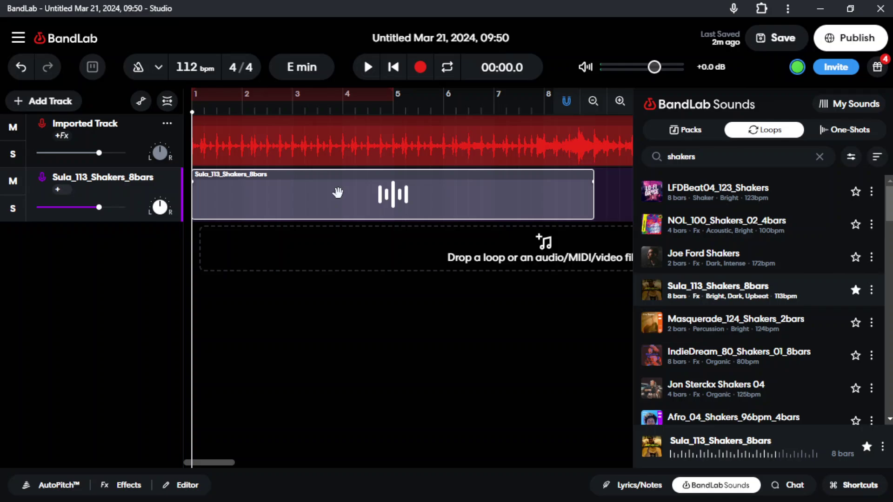
{"action": "left_click", "coordinate": [707, 487]}
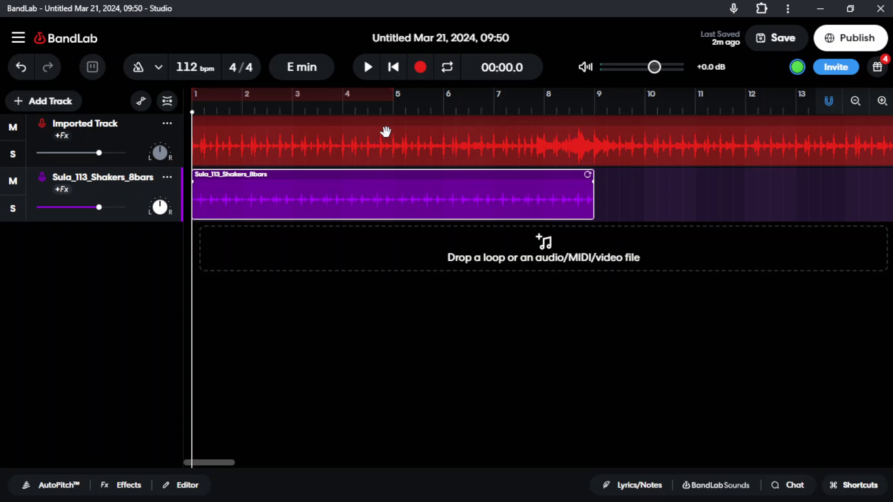
Step: Mute the imported track and play the shaker loop with the metronome switched on, then stop playback
{"action": "key", "text": "m"}
{"action": "left_click", "coordinate": [369, 67]}
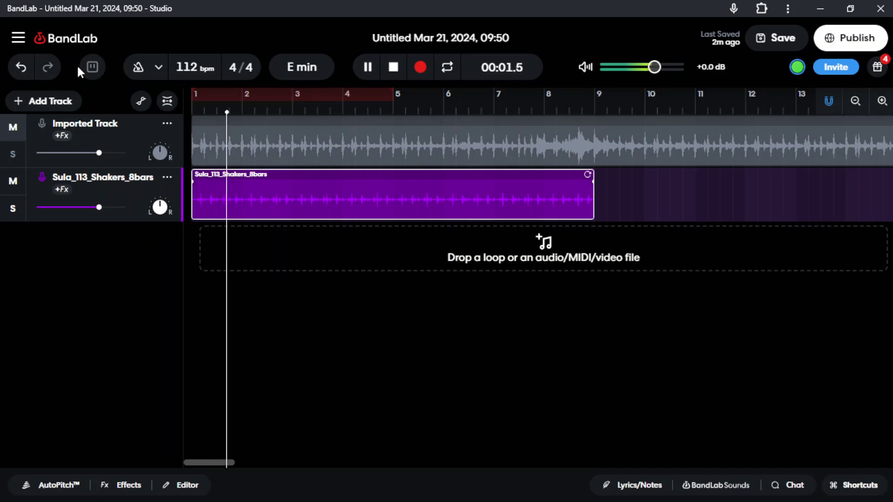
{"action": "left_click", "coordinate": [137, 69]}
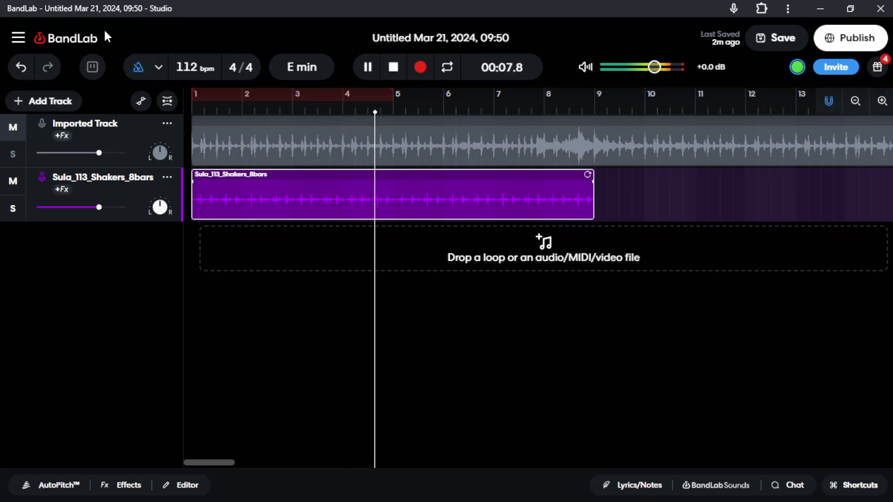
{"action": "left_click", "coordinate": [12, 129]}
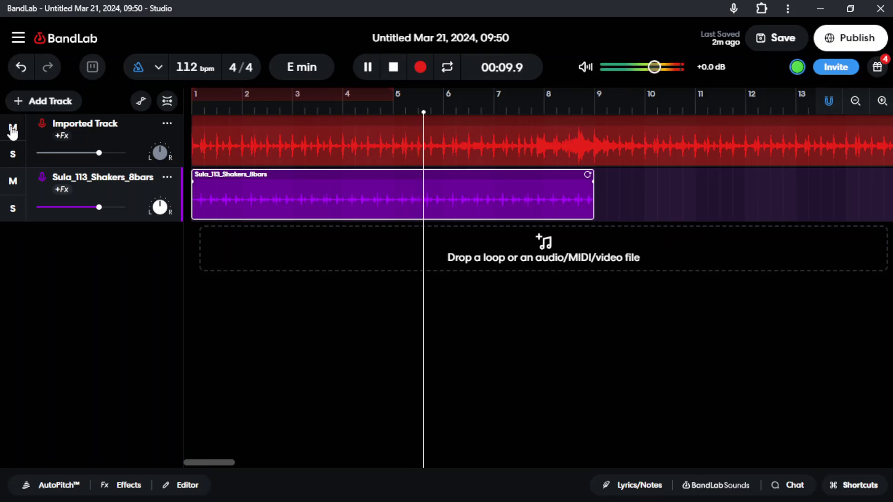
{"action": "left_click", "coordinate": [13, 128]}
{"action": "left_click", "coordinate": [368, 69]}
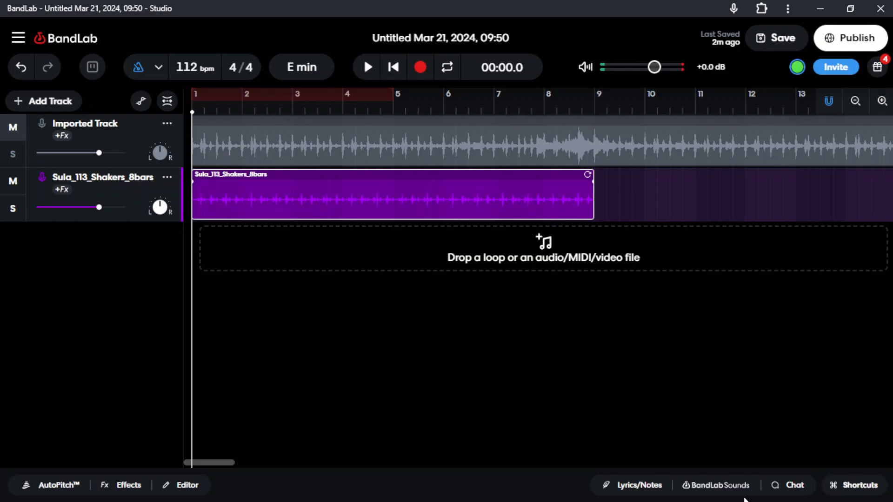
Step: Add a Sampler track and open the sound library to find a sample for its first pad
{"action": "left_click", "coordinate": [18, 106]}
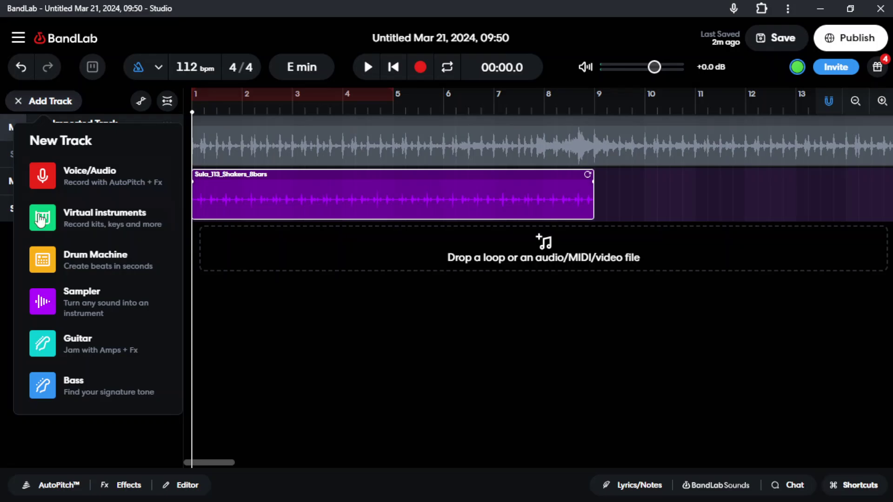
{"action": "left_click", "coordinate": [87, 309]}
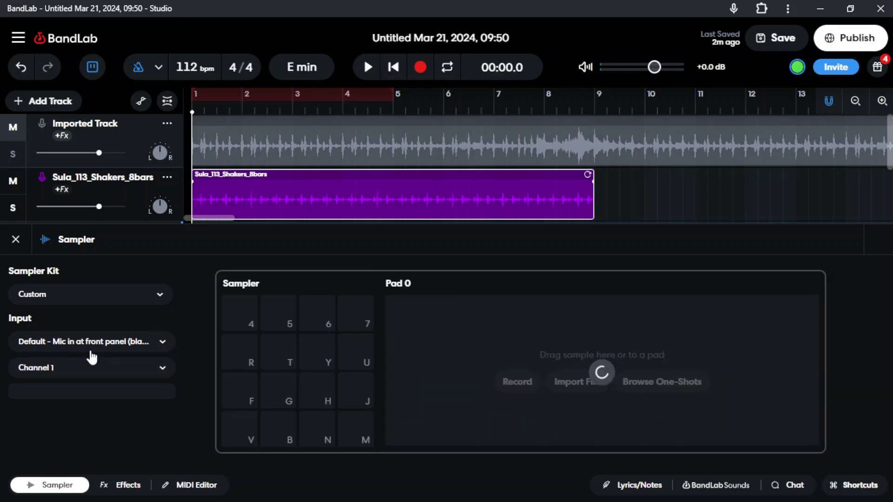
{"action": "left_click", "coordinate": [670, 383]}
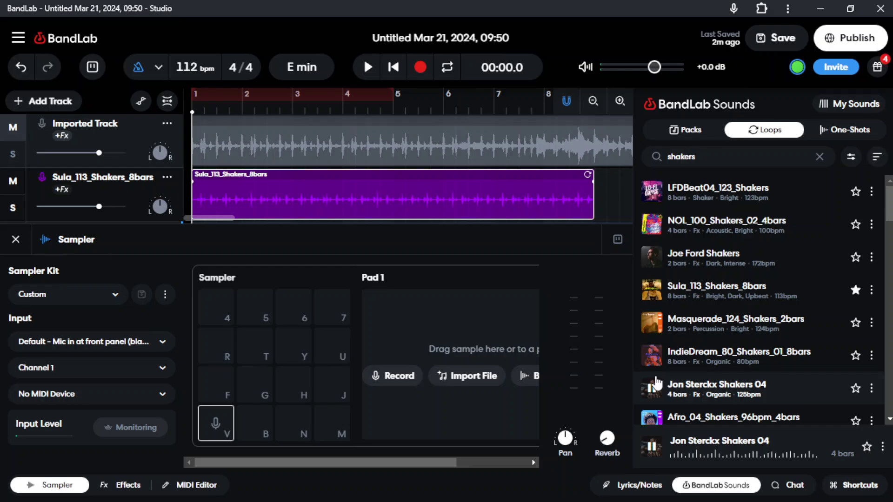
Step: Search the sound library's one-shots for "perc"
{"action": "left_click", "coordinate": [699, 161]}
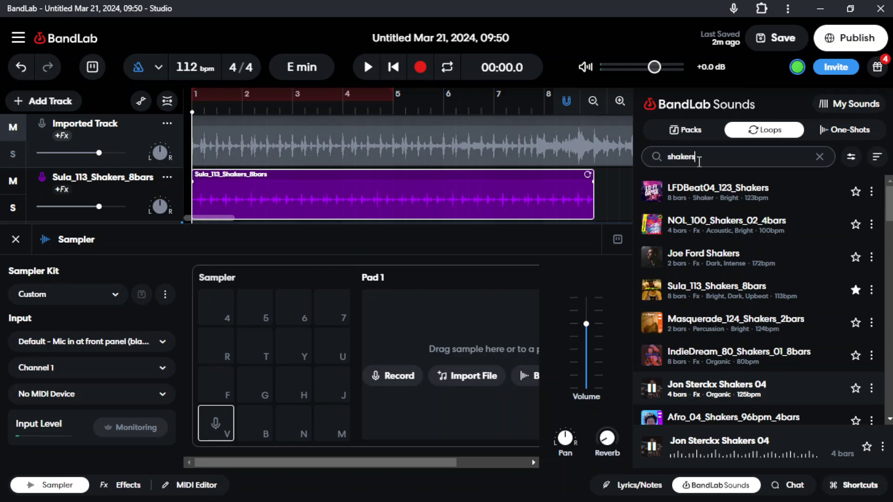
{"action": "left_click", "coordinate": [844, 130]}
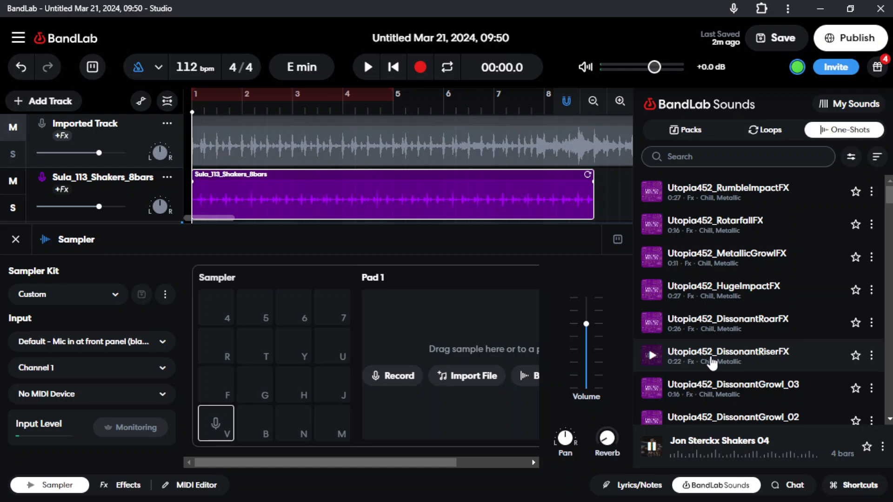
{"action": "type", "text": "perc"}
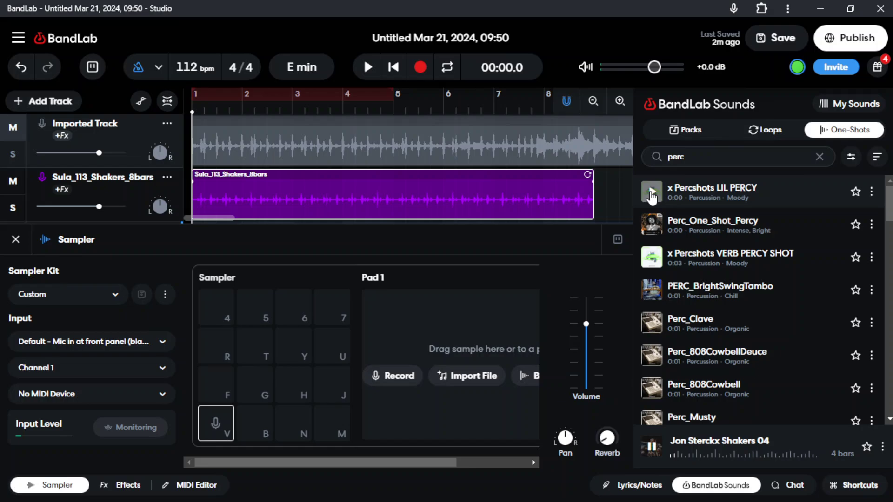
Step: Preview several percussion one-shots, including Perc_One_Shot_Percy, PERC_BrightSwingTambo, Perc_808CowbellDeuce, Perc_Musty and Perc_BounceTom2
{"action": "left_click", "coordinate": [652, 224]}
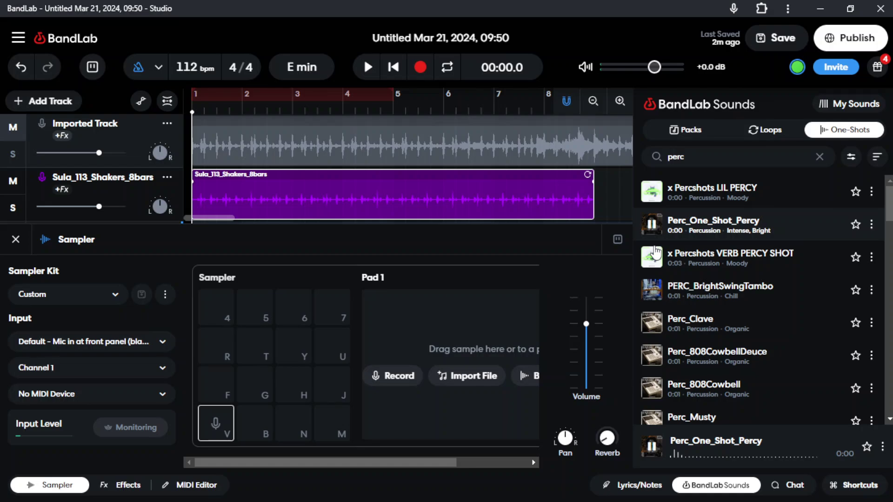
{"action": "left_click", "coordinate": [651, 291]}
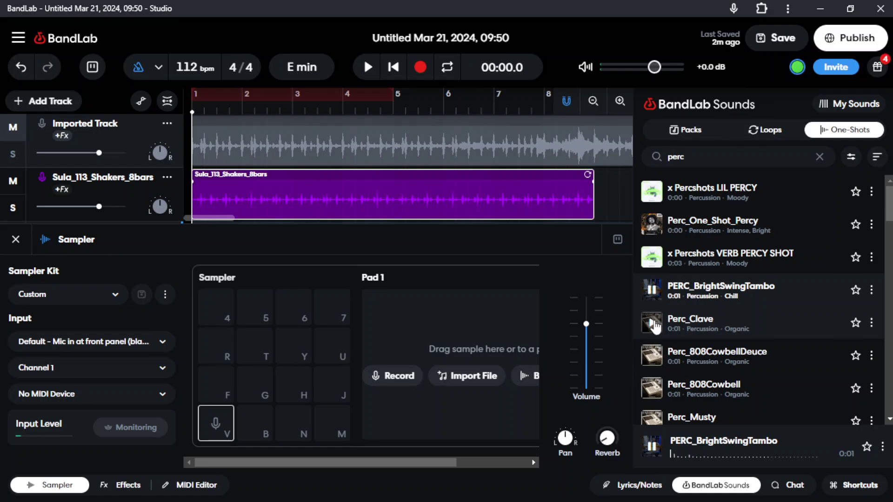
{"action": "left_click", "coordinate": [651, 356]}
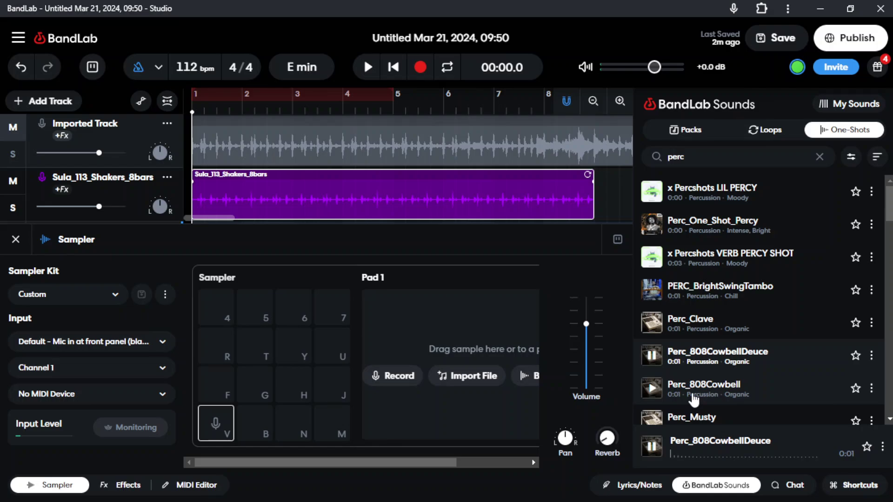
{"action": "scroll", "coordinate": [694, 399], "scroll_direction": "down", "scroll_amount": 1}
{"action": "left_click", "coordinate": [663, 370]}
{"action": "scroll", "coordinate": [658, 365], "scroll_direction": "down", "scroll_amount": 2}
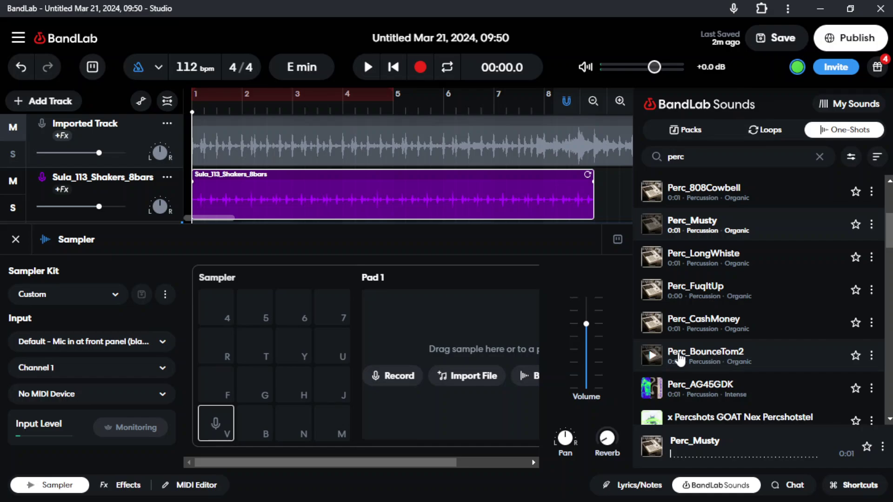
{"action": "left_click", "coordinate": [680, 360]}
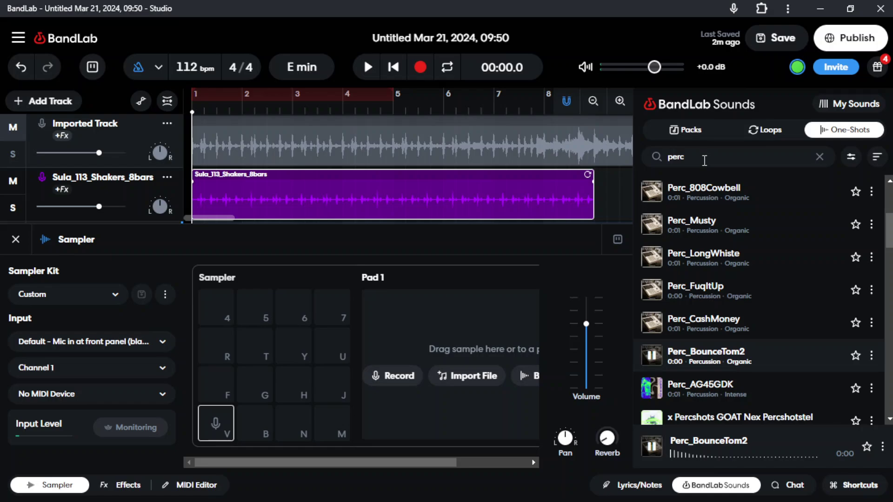
Step: Search the one-shots for "tom" and preview TOM_LoFiHiTom_Tom1 and TOM_LoFiLowTom_Tom2
{"action": "double_click", "coordinate": [665, 159]}
{"action": "type", "text": "tom"}
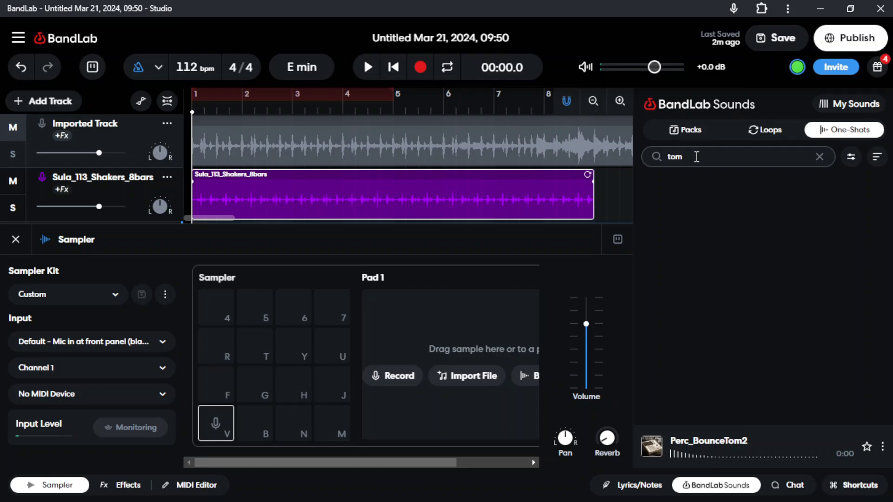
{"action": "left_click", "coordinate": [652, 191]}
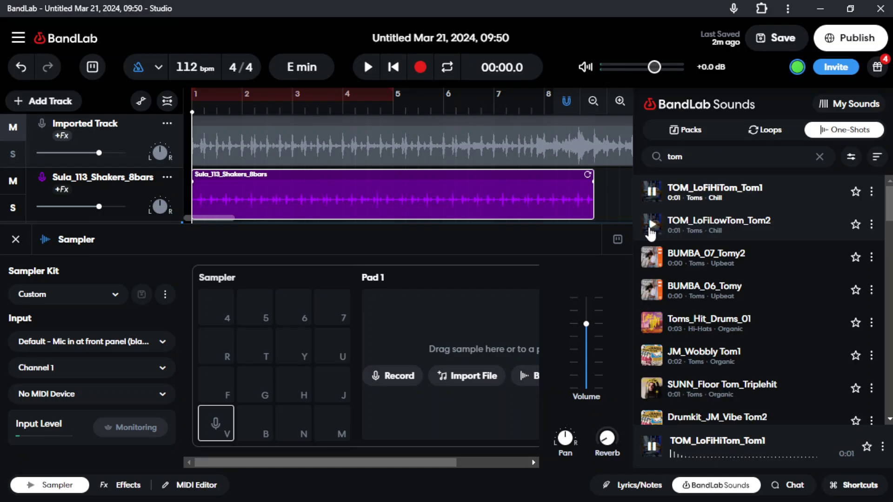
{"action": "left_click", "coordinate": [652, 226]}
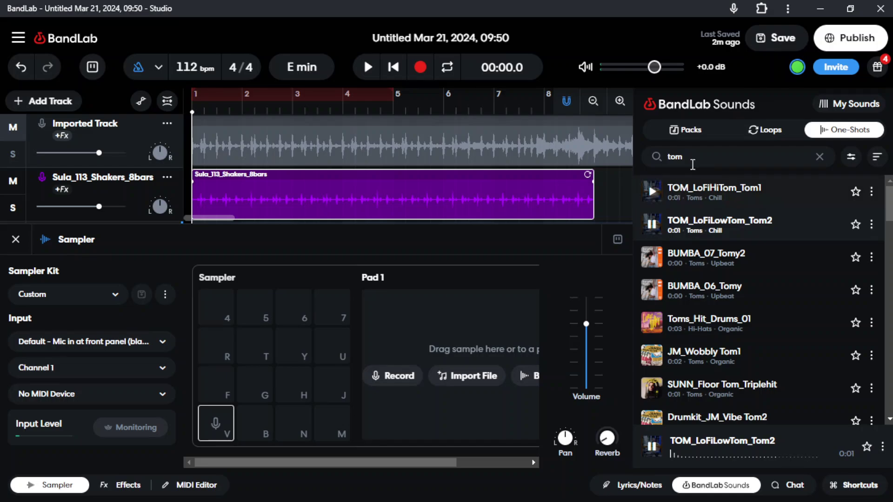
{"action": "left_click", "coordinate": [653, 192]}
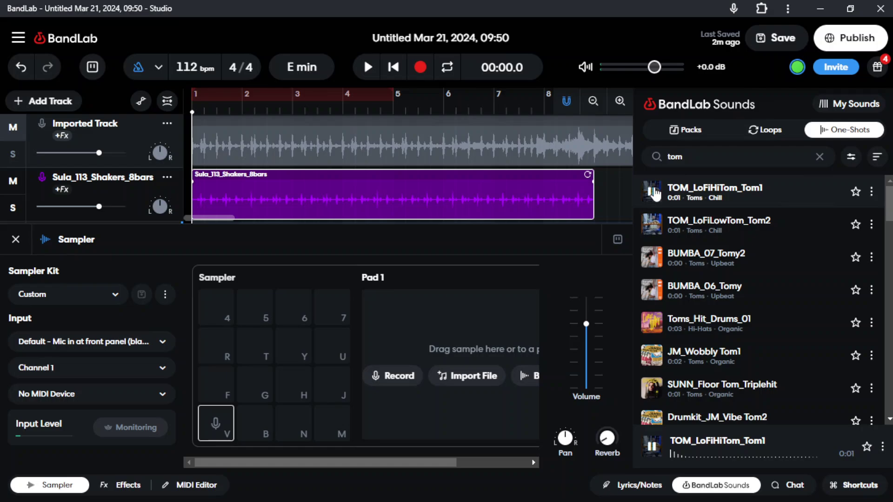
Step: Load TOM_LoFiHiTom_Tom1 onto pad T of the Sampler and audition the pad
{"action": "left_click_drag", "start_coordinate": [655, 192], "coordinate": [252, 357]}
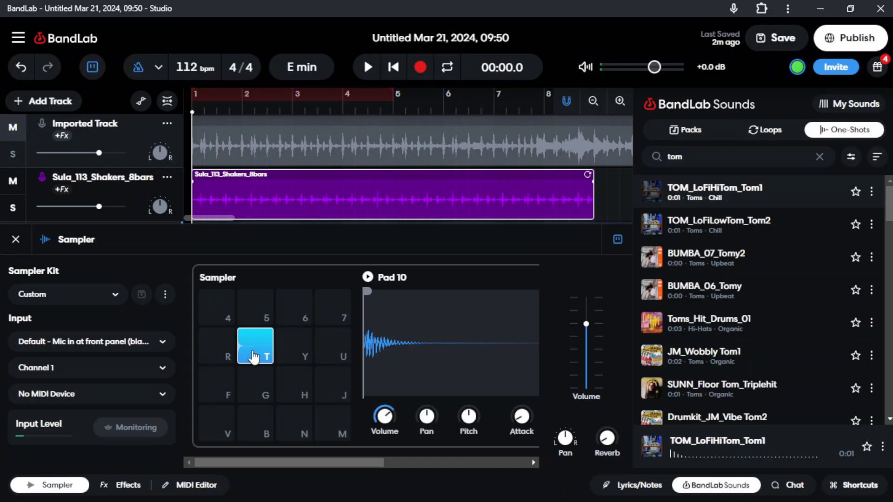
{"action": "left_click", "coordinate": [253, 357]}
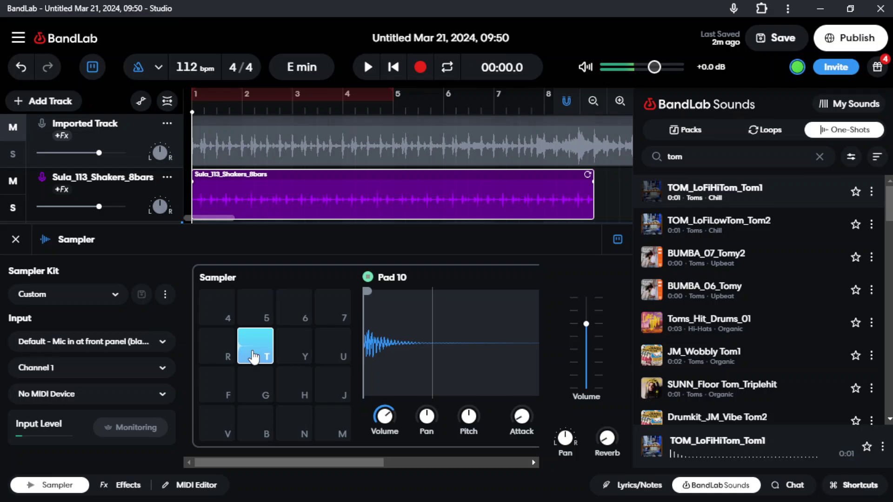
{"action": "left_click", "coordinate": [254, 357]}
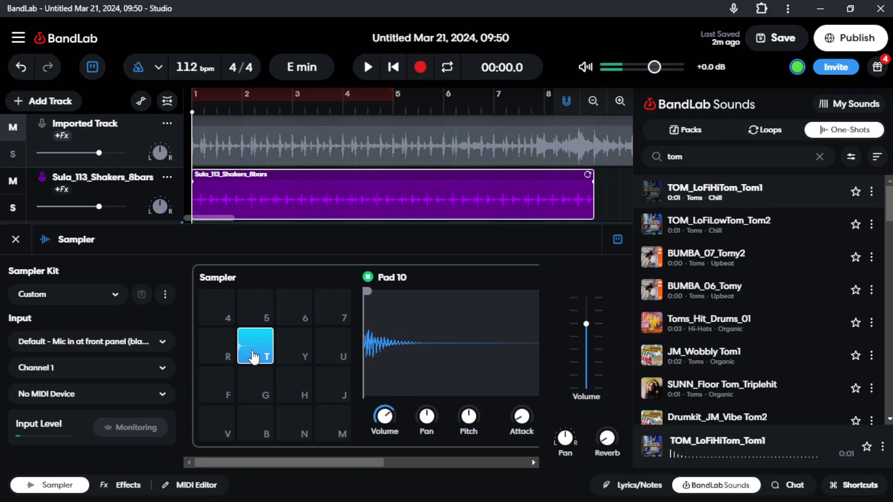
Step: Close the sound library and play the shaker loop to rehearse a tom rhythm on pad T, stopping playback at the end
{"action": "key", "text": "space"}
{"action": "key", "text": "space"}
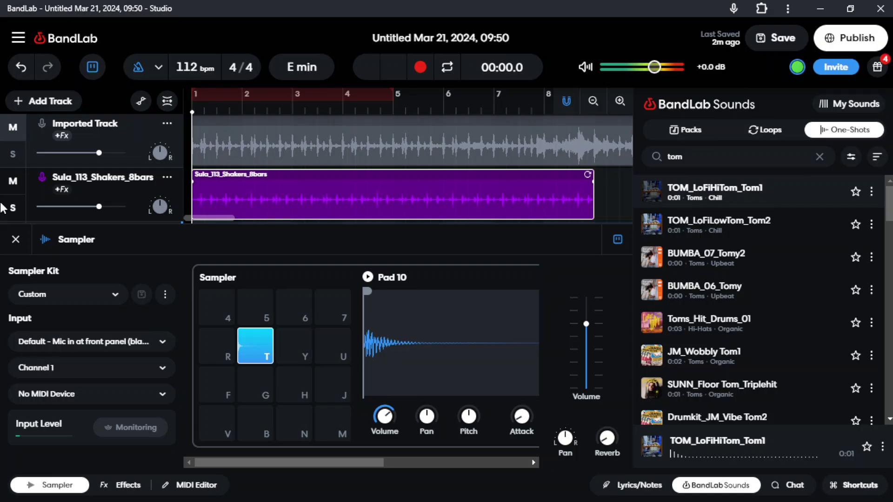
{"action": "key", "text": "Escape"}
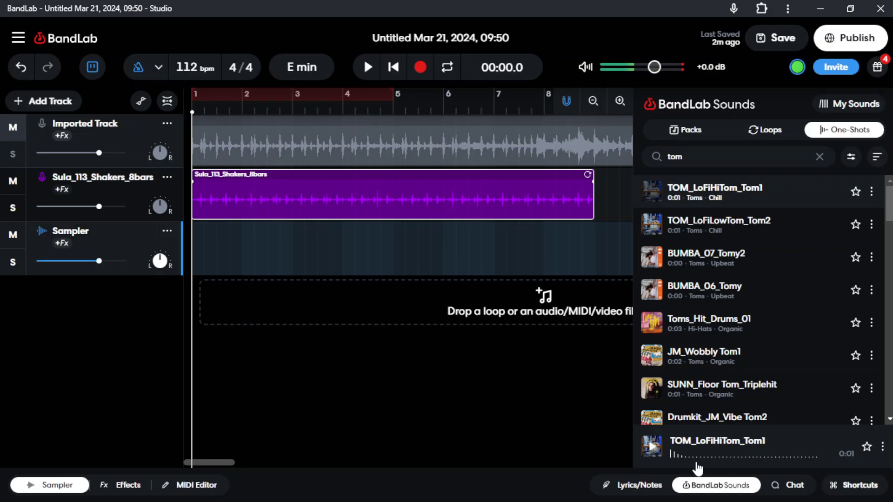
{"action": "left_click", "coordinate": [712, 485]}
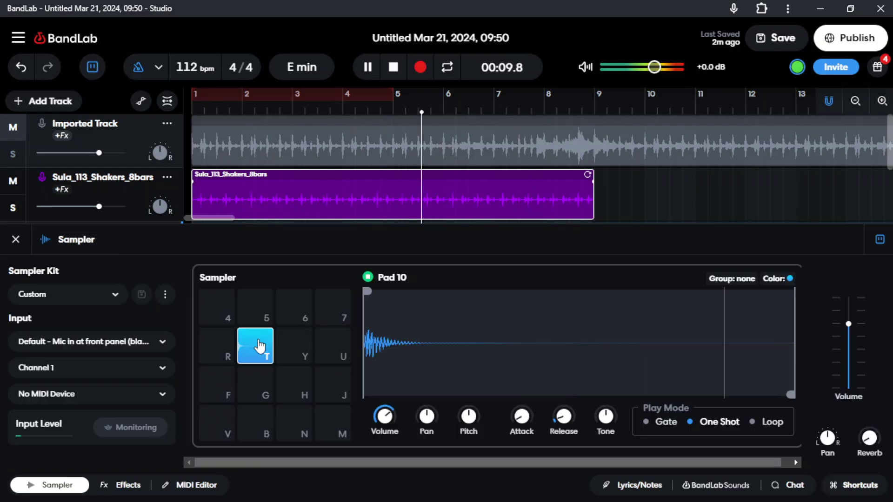
{"action": "key", "text": "space"}
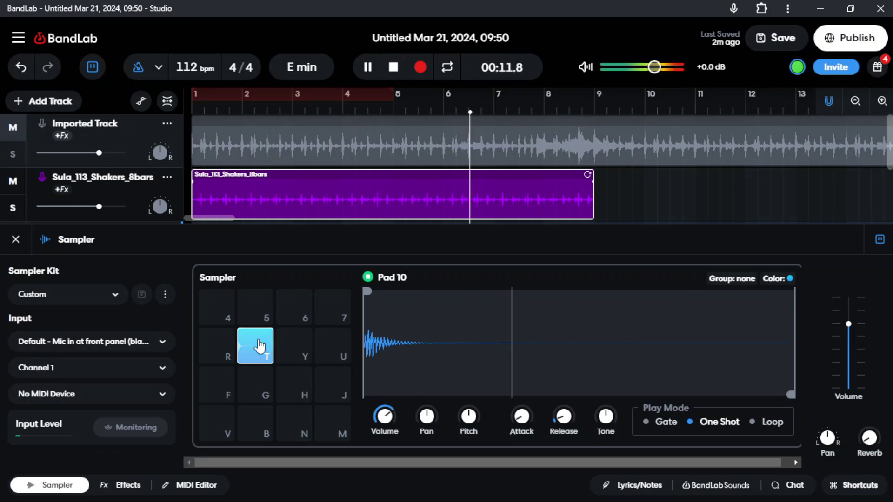
{"action": "key", "text": "space"}
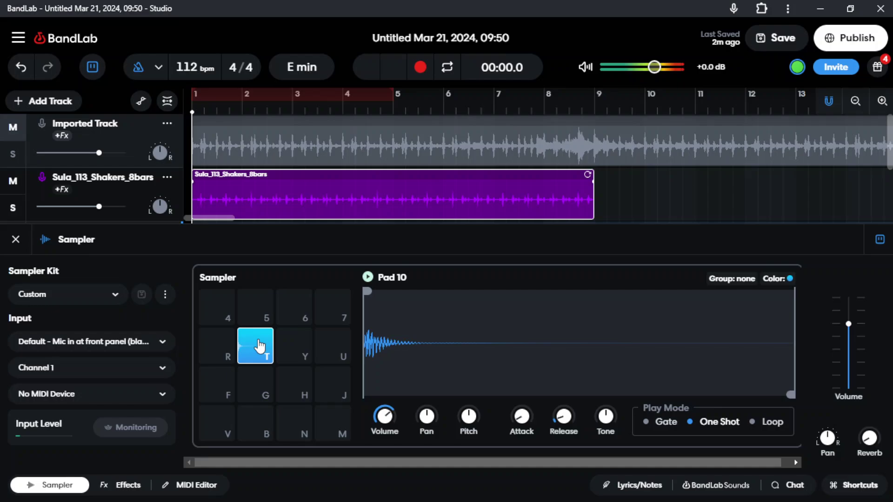
Step: Record a tom pattern of about four bars from bar 1 on the Sampler track by playing pad T
{"action": "left_click", "coordinate": [421, 67]}
{"action": "key", "text": "t"}
{"action": "key", "text": "t"}
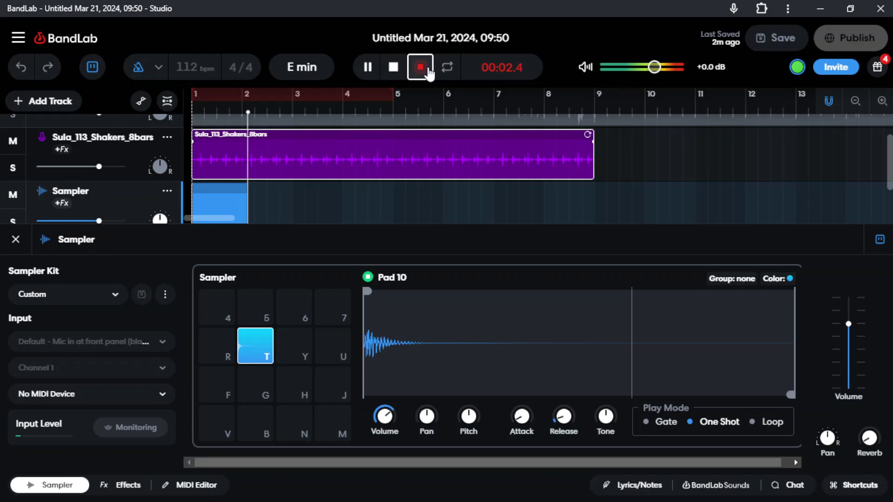
{"action": "key", "text": "t"}
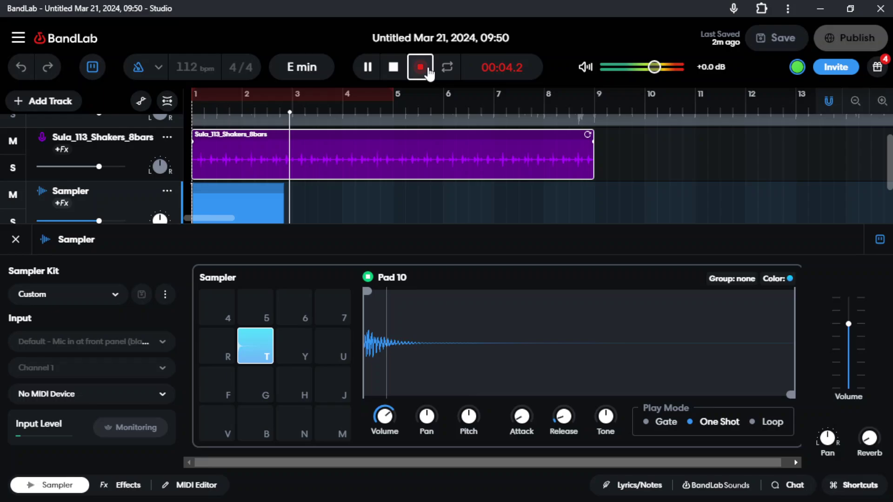
{"action": "left_click", "coordinate": [420, 67]}
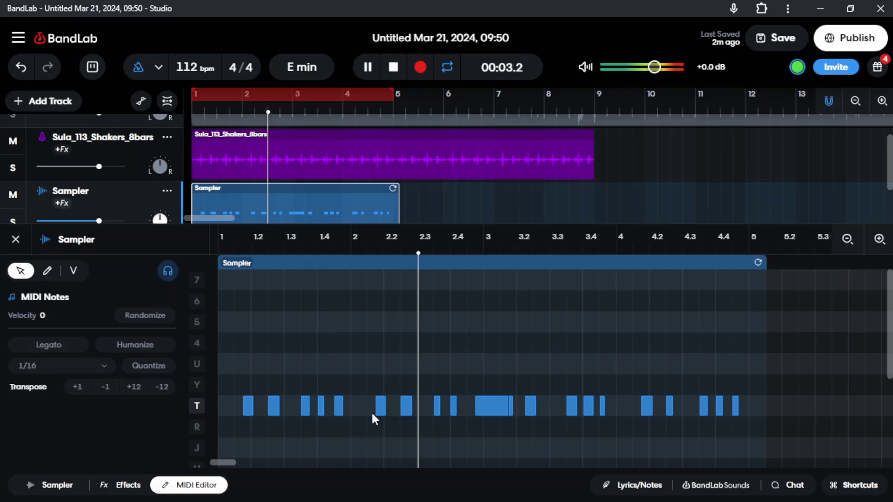
Step: Play the recorded tom pattern against the shaker loop to check the note timing, and stop playback
{"action": "key", "text": "space"}
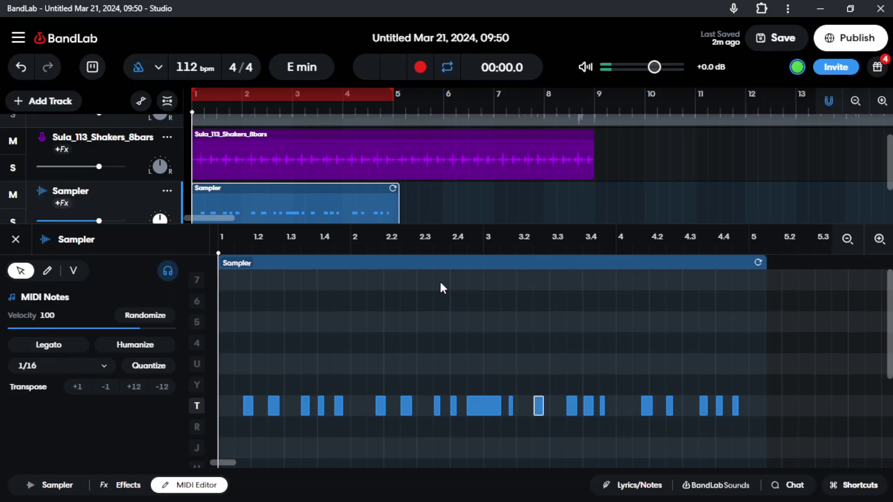
{"action": "key", "text": "space"}
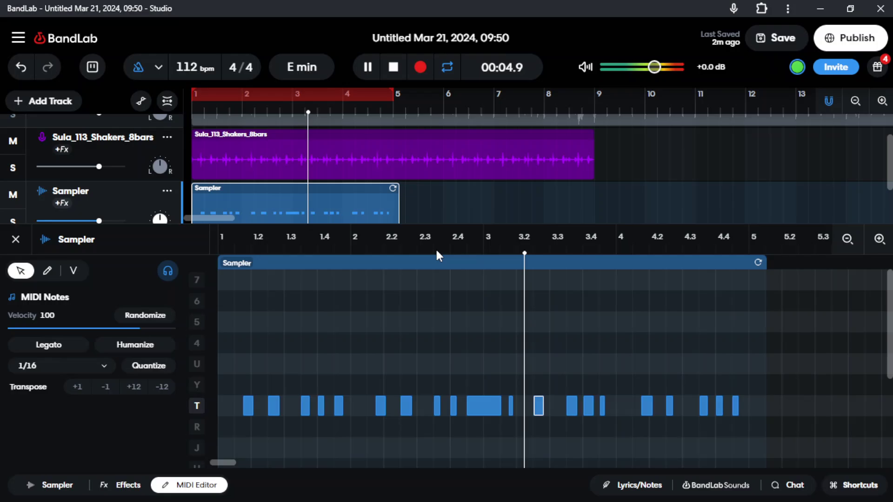
{"action": "key", "text": "space"}
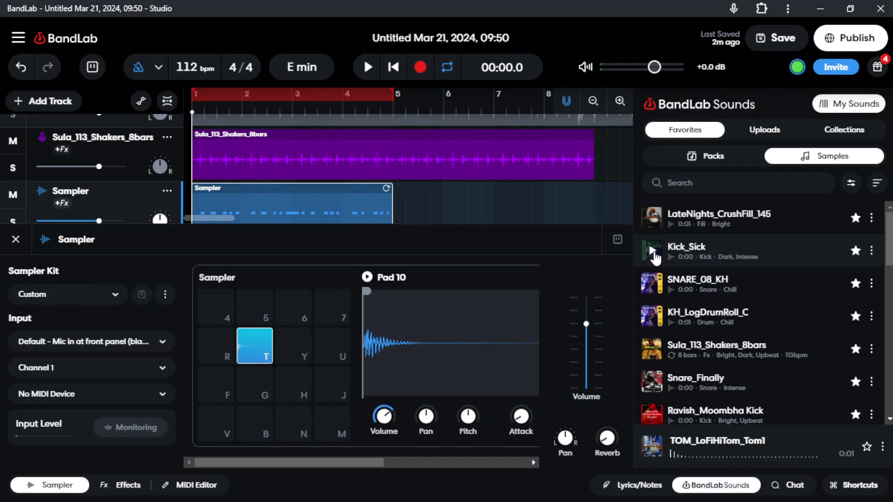
Step: Preview Kick_Sick from the favorite samples, load it into the Sampler, move it to pad Y and audition it
{"action": "left_click", "coordinate": [652, 252]}
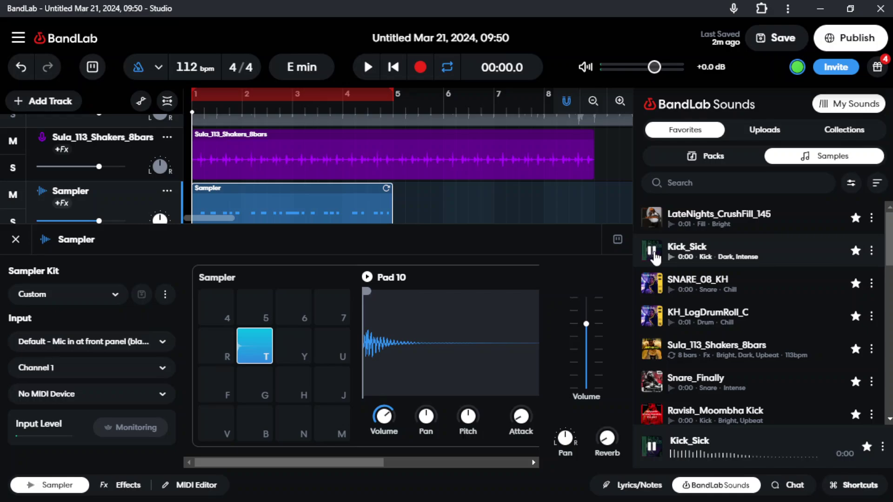
{"action": "left_click_drag", "start_coordinate": [655, 258], "coordinate": [231, 400]}
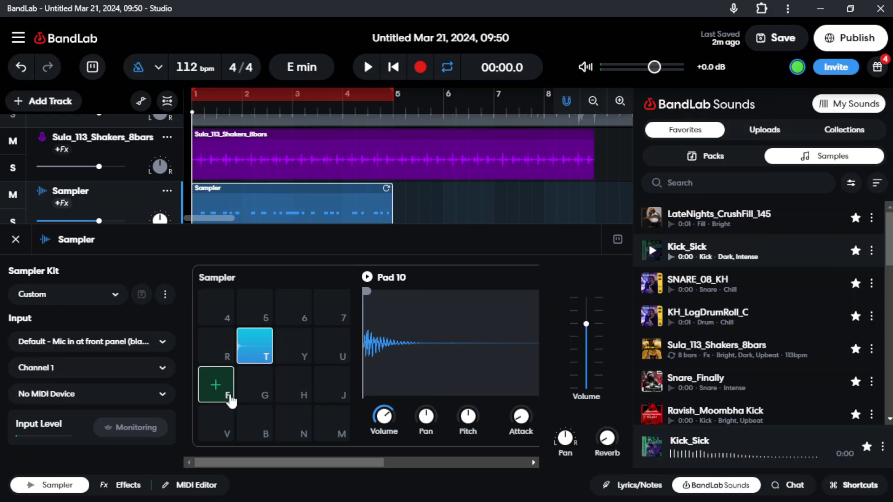
{"action": "left_click_drag", "start_coordinate": [232, 400], "coordinate": [200, 391]}
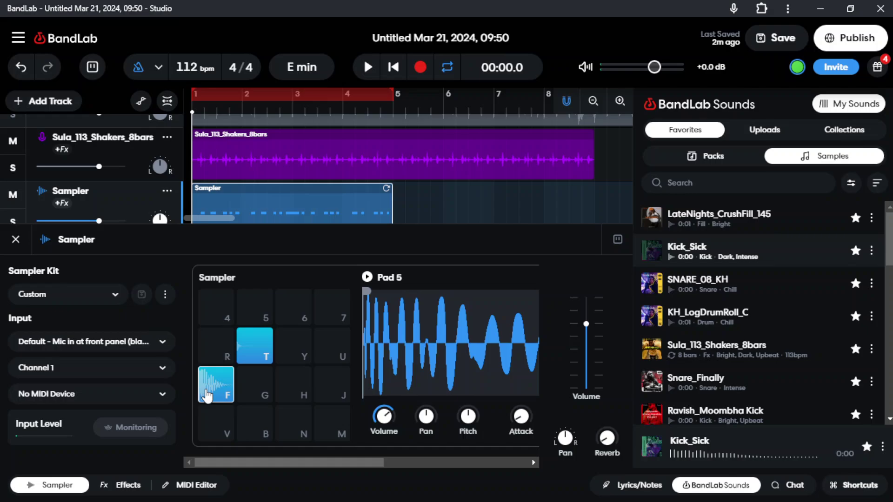
{"action": "left_click_drag", "start_coordinate": [207, 396], "coordinate": [294, 349]}
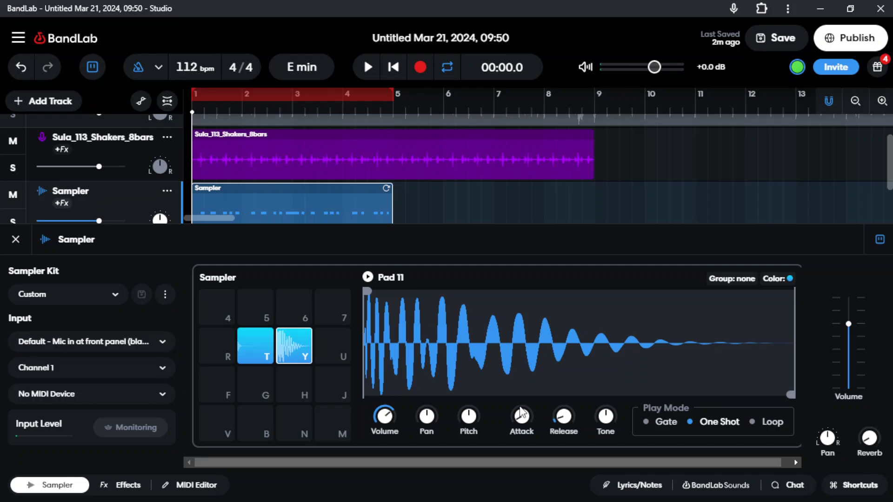
{"action": "key", "text": "y"}
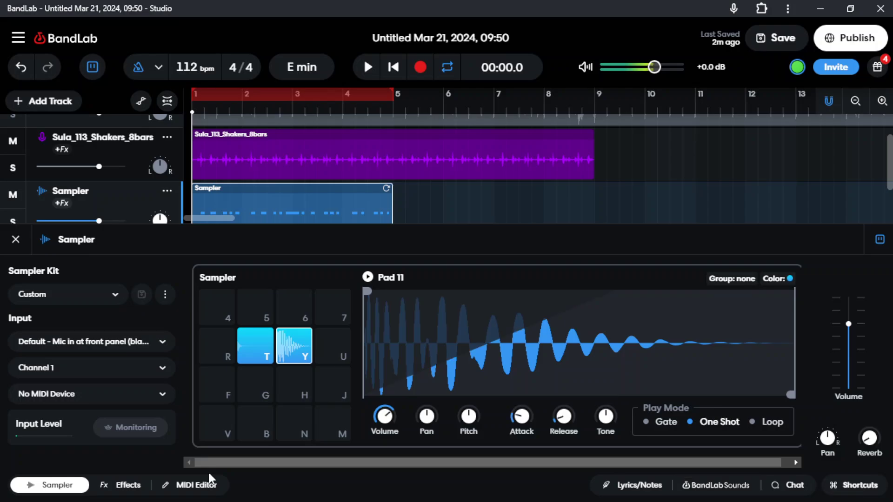
Step: Draw kick notes for pad Y on every beat of bars 1 to 4 in the Sampler region's MIDI editor
{"action": "left_click", "coordinate": [205, 486]}
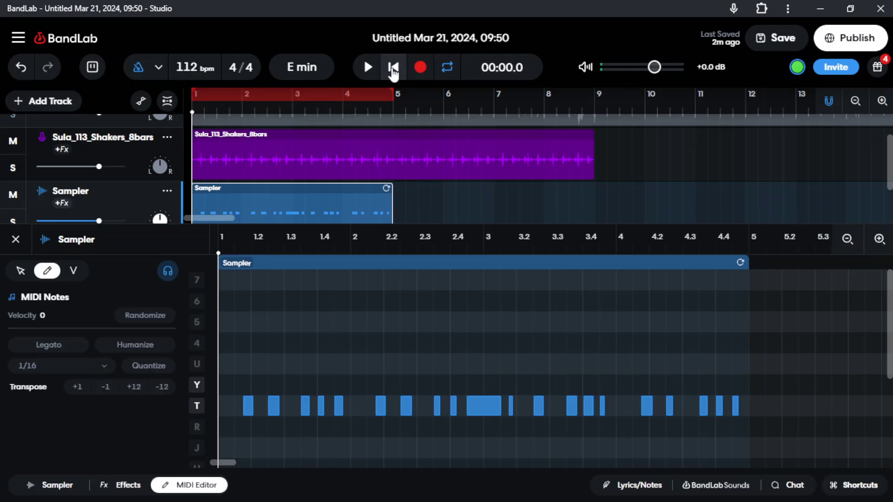
{"action": "left_click", "coordinate": [227, 386]}
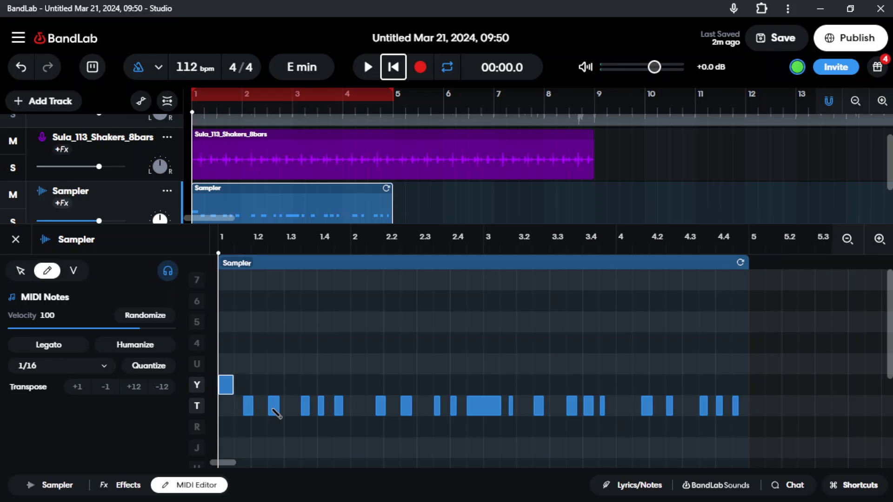
{"action": "key", "text": "space"}
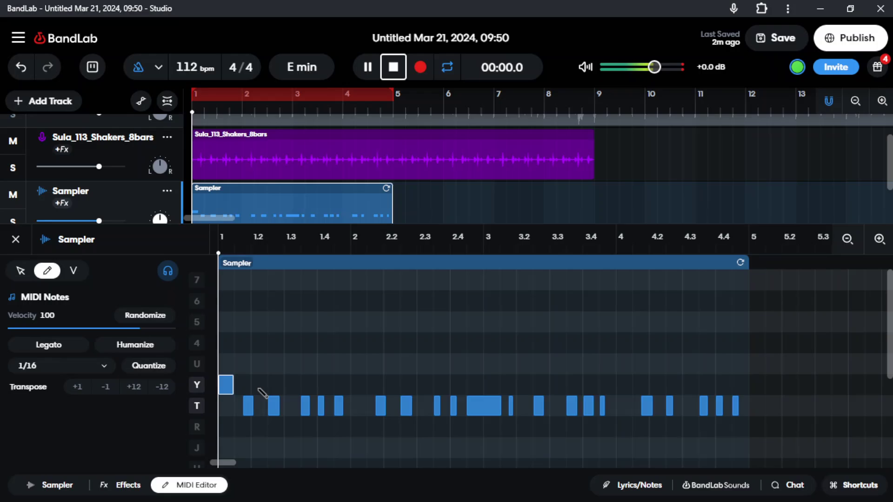
{"action": "key", "text": "space"}
{"action": "left_click", "coordinate": [259, 385]}
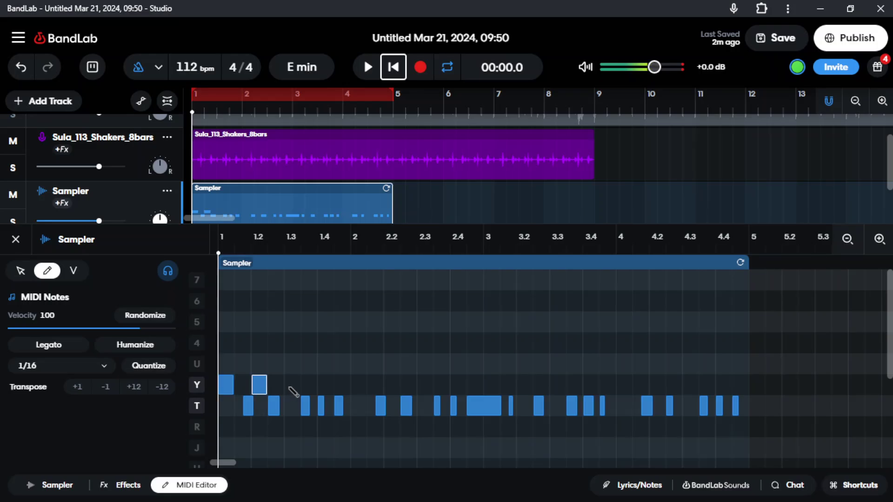
{"action": "left_click", "coordinate": [292, 385]}
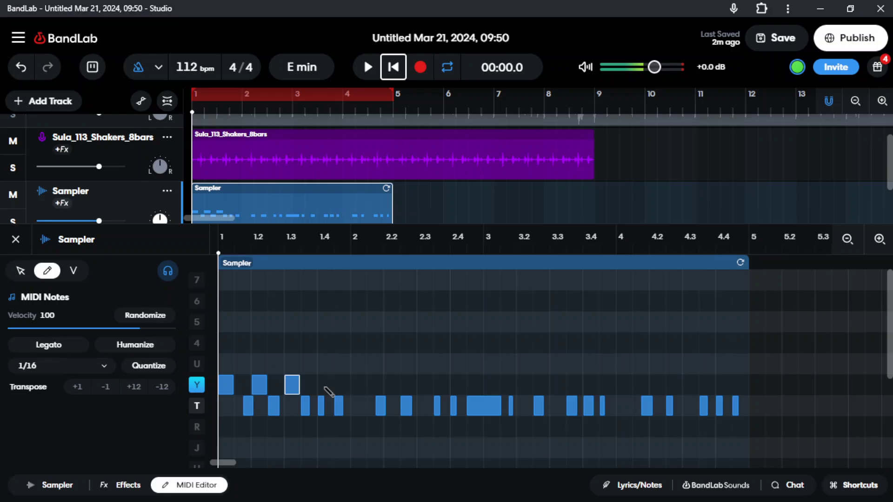
{"action": "left_click", "coordinate": [326, 385]}
{"action": "left_click", "coordinate": [359, 385]}
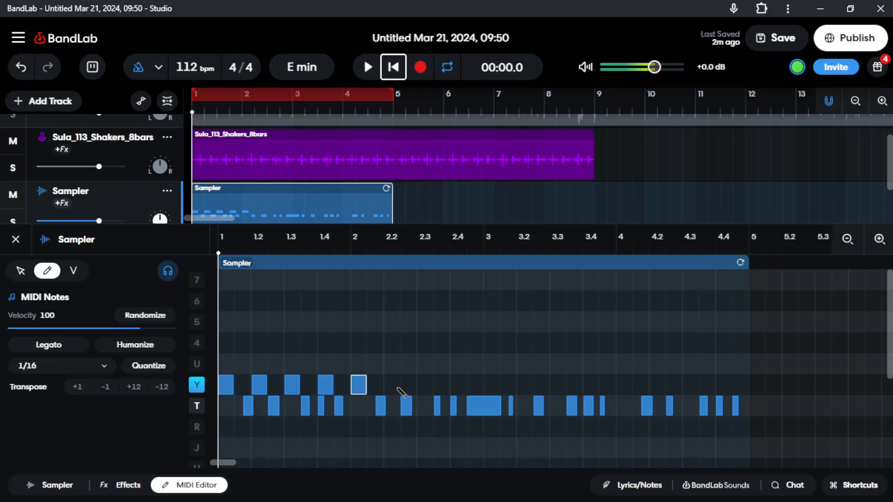
{"action": "left_click", "coordinate": [391, 385]}
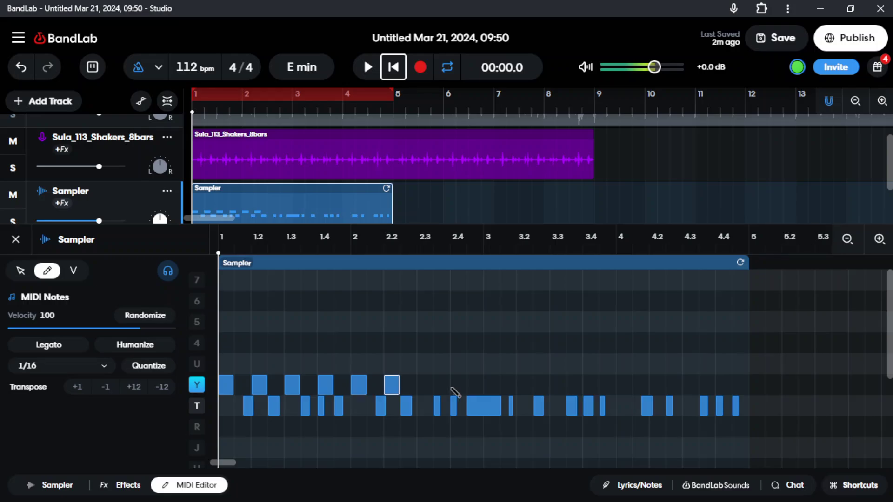
{"action": "left_click", "coordinate": [425, 385]}
{"action": "left_click", "coordinate": [458, 384]}
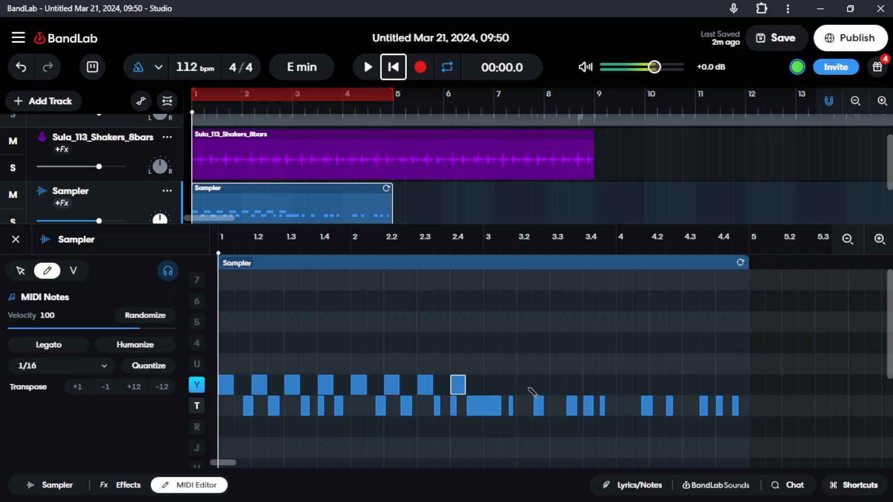
{"action": "left_click", "coordinate": [491, 385]}
{"action": "left_click", "coordinate": [524, 384]}
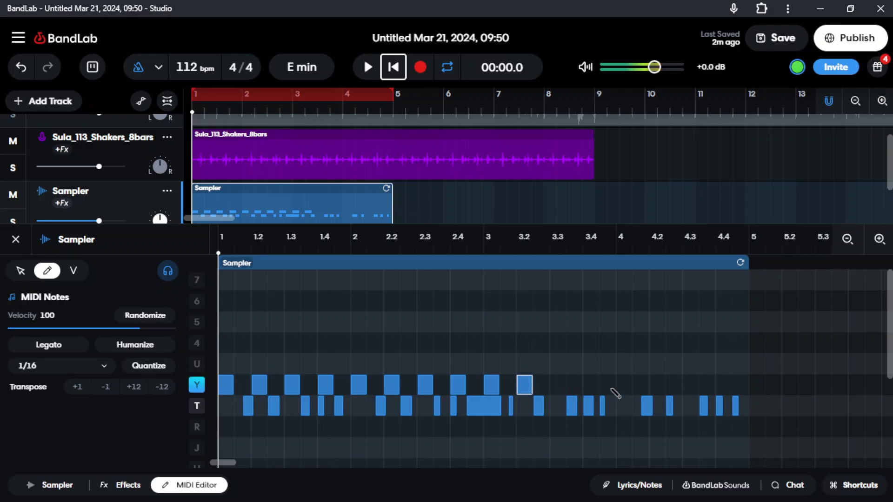
{"action": "left_click", "coordinate": [558, 385]}
{"action": "left_click", "coordinate": [591, 386]}
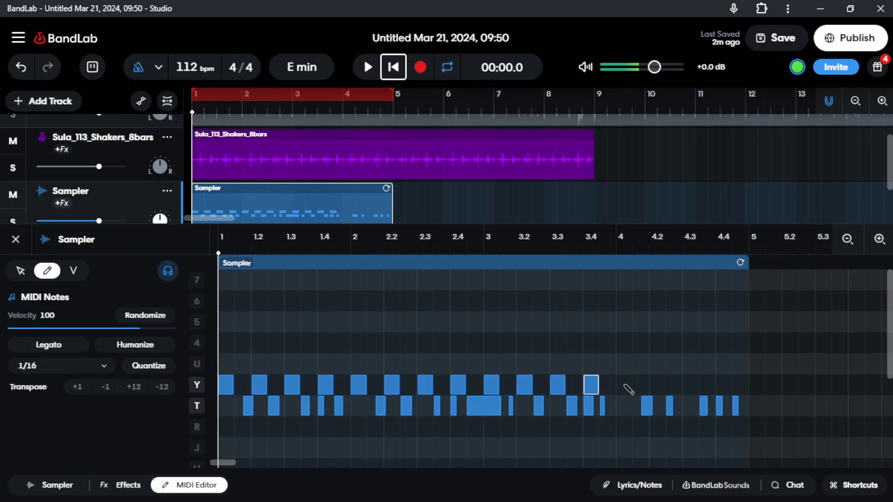
{"action": "left_click", "coordinate": [651, 389]}
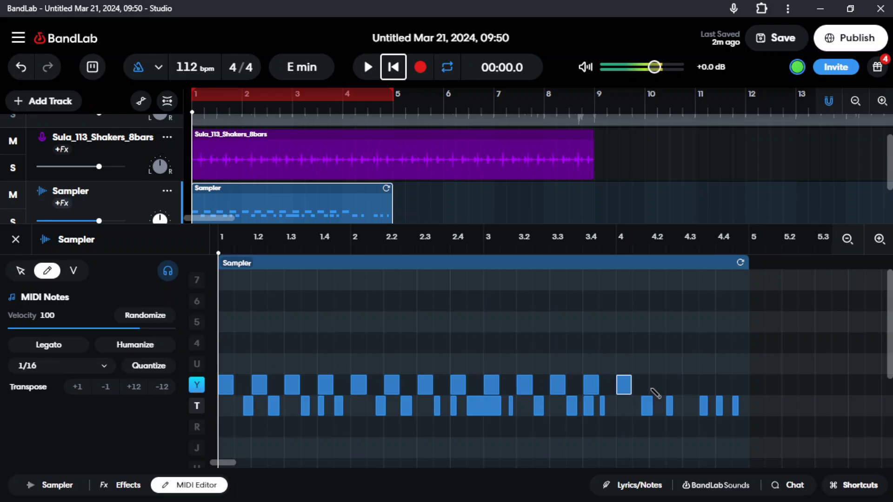
{"action": "left_click", "coordinate": [661, 388]}
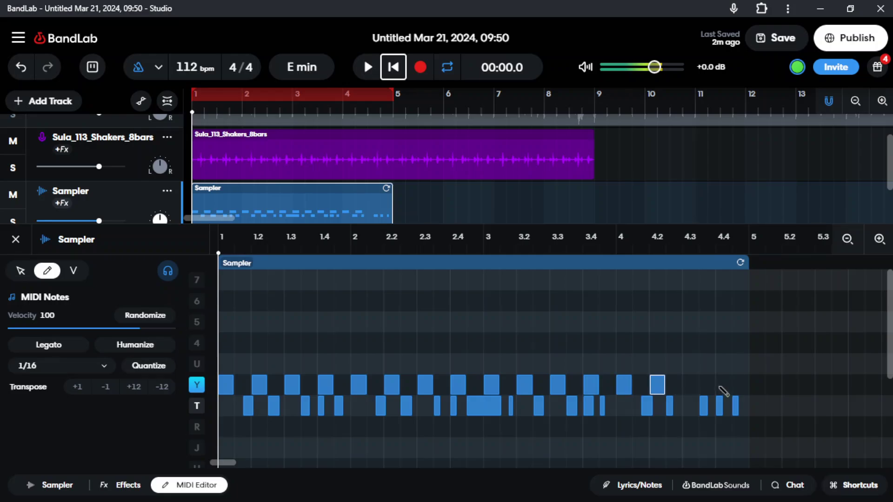
{"action": "left_click", "coordinate": [692, 388]}
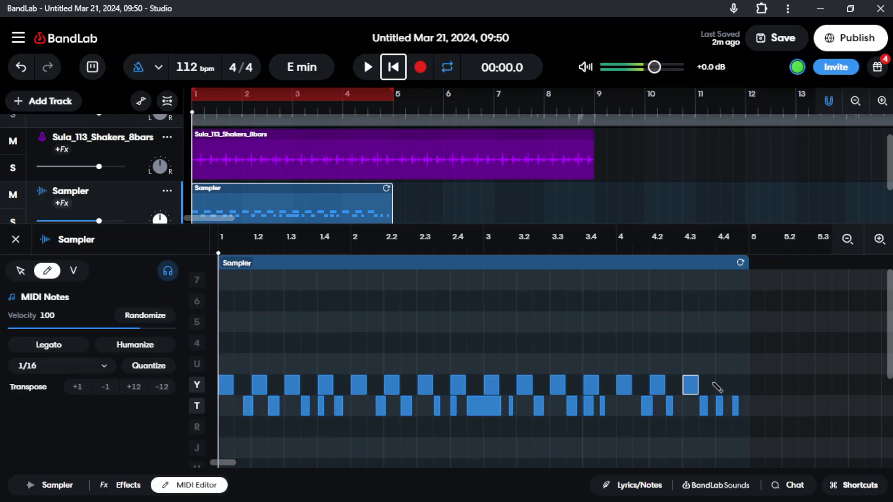
{"action": "left_click", "coordinate": [723, 386]}
Step: Turn off the metronome while playing back the kick and tom pattern, and close the MIDI editor
{"action": "key", "text": "space"}
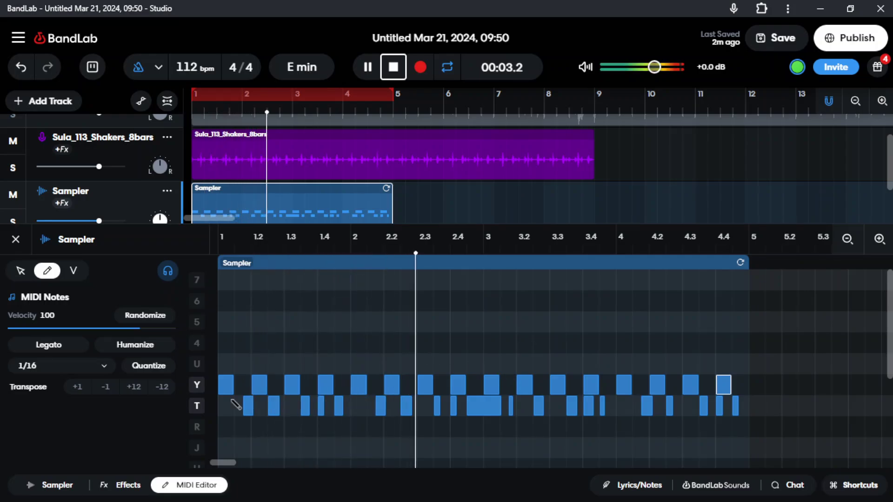
{"action": "left_click", "coordinate": [138, 66]}
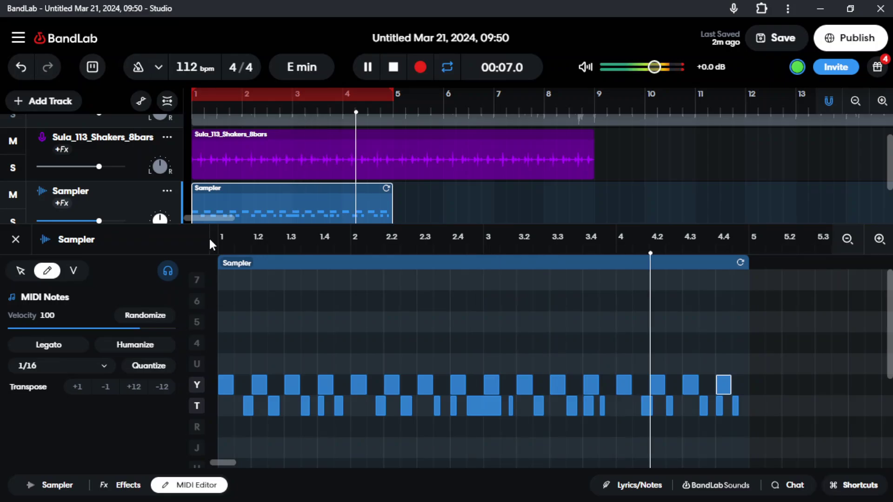
{"action": "left_click", "coordinate": [208, 236]}
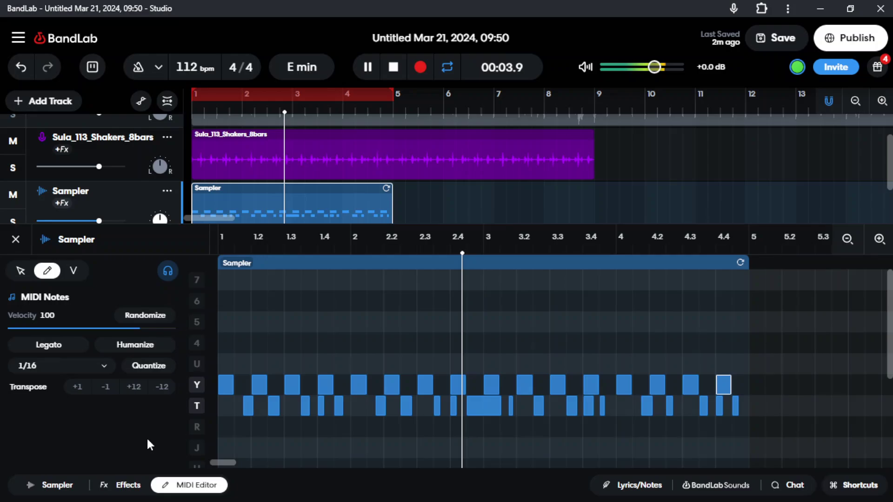
{"action": "key", "text": "space"}
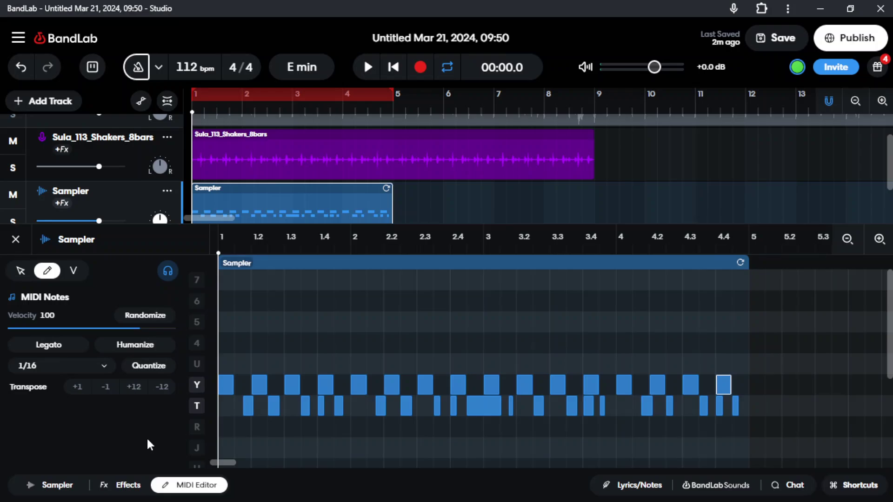
{"action": "key", "text": "space"}
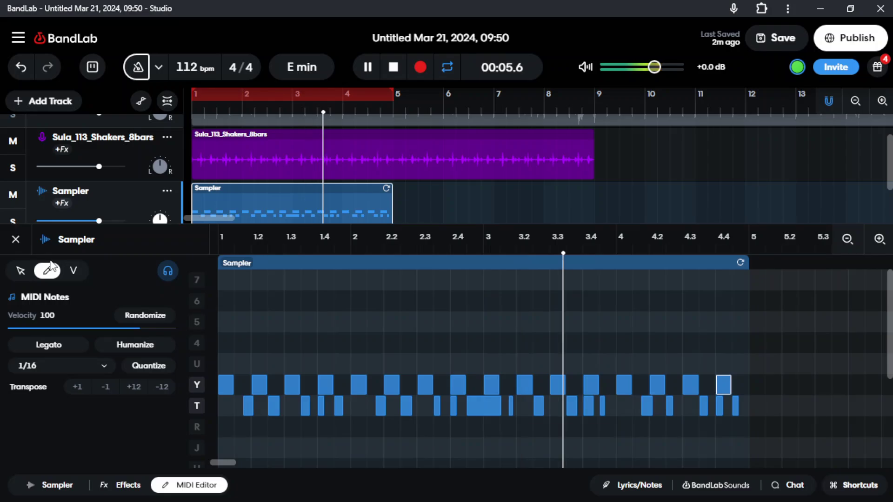
{"action": "key", "text": "space"}
{"action": "left_click", "coordinate": [15, 240]}
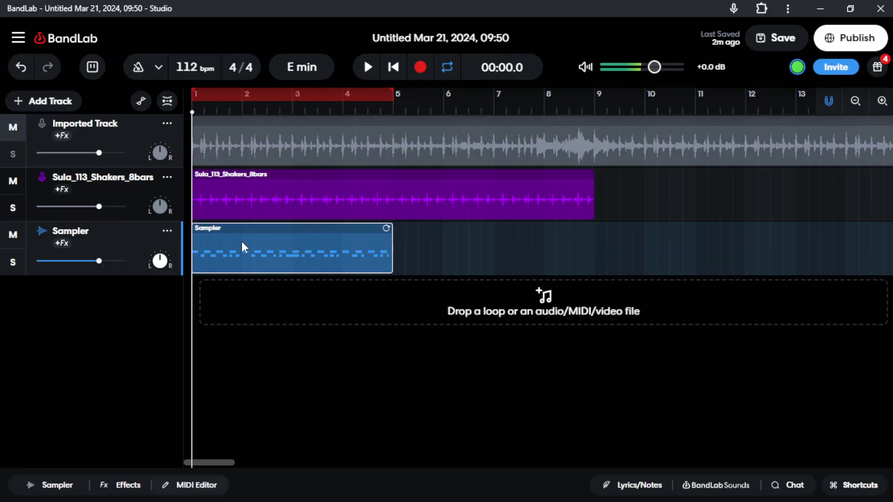
Step: Unmute the Imported Track and set the pitch shift of its audio region to 4
{"action": "left_click", "coordinate": [13, 132]}
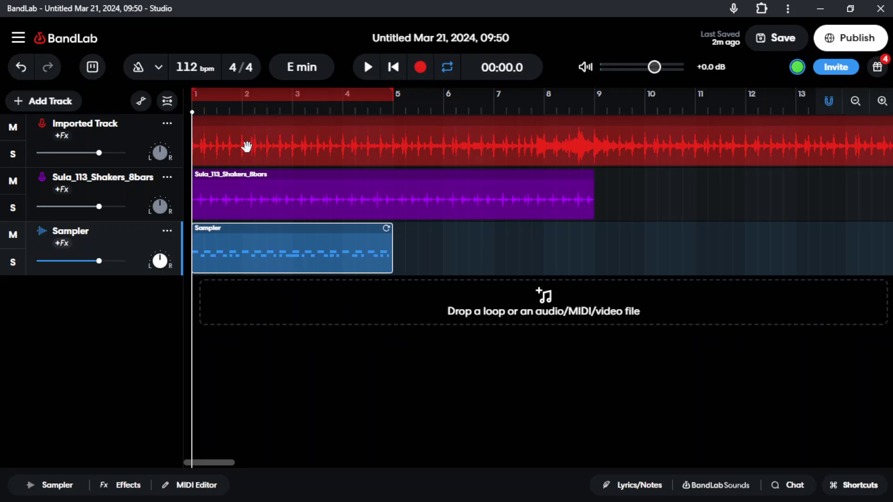
{"action": "left_click", "coordinate": [224, 143]}
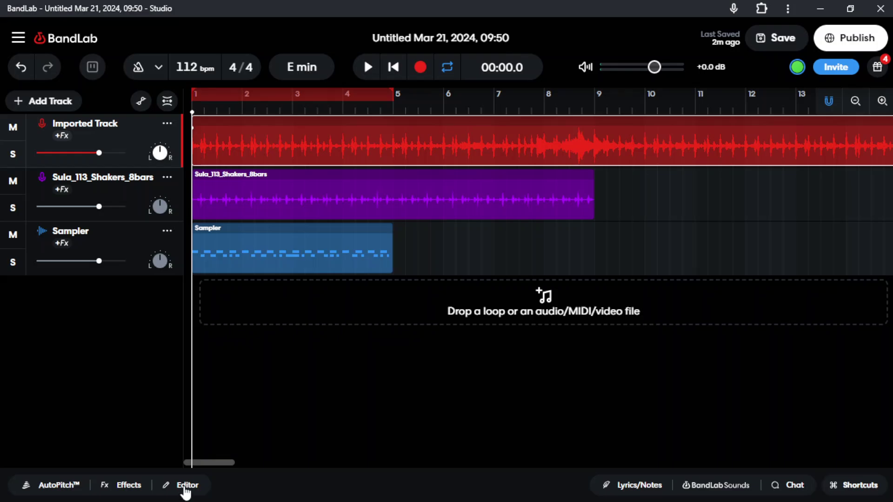
{"action": "left_click", "coordinate": [205, 479]}
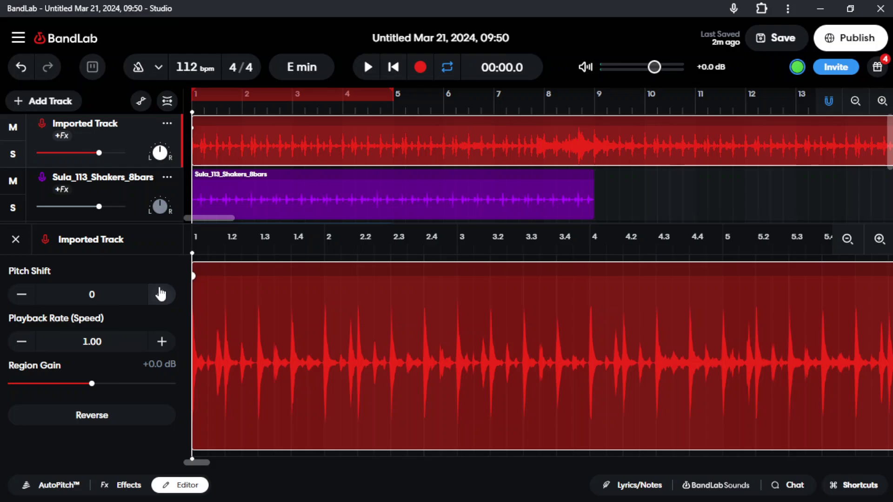
{"action": "left_click", "coordinate": [161, 294]}
{"action": "left_click", "coordinate": [161, 294]}
{"action": "left_click", "coordinate": [161, 294]}
{"action": "left_click", "coordinate": [161, 294]}
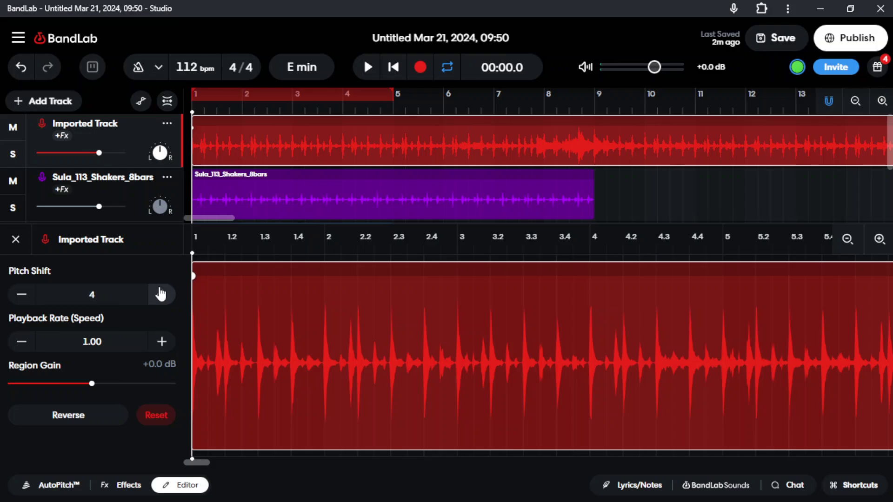
Step: Play the full mix, briefly soloing the Imported Track to compare it with the new groove, and stop playback
{"action": "key", "text": "space"}
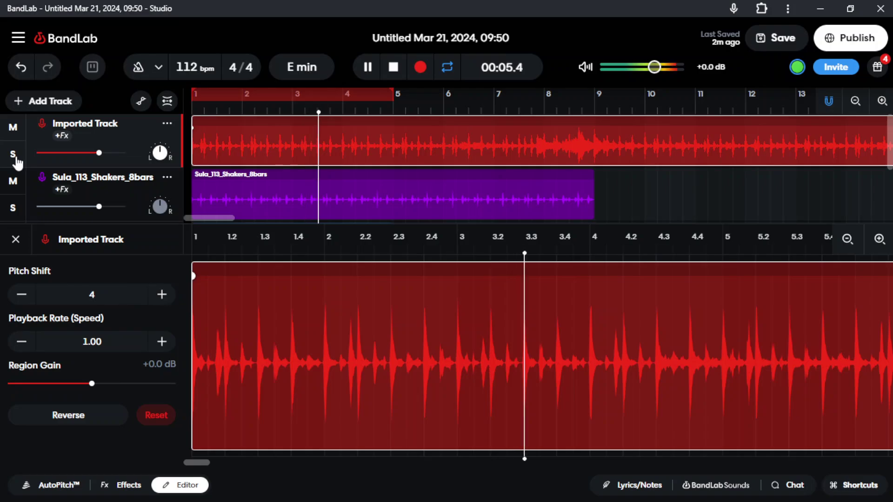
{"action": "left_click", "coordinate": [14, 155]}
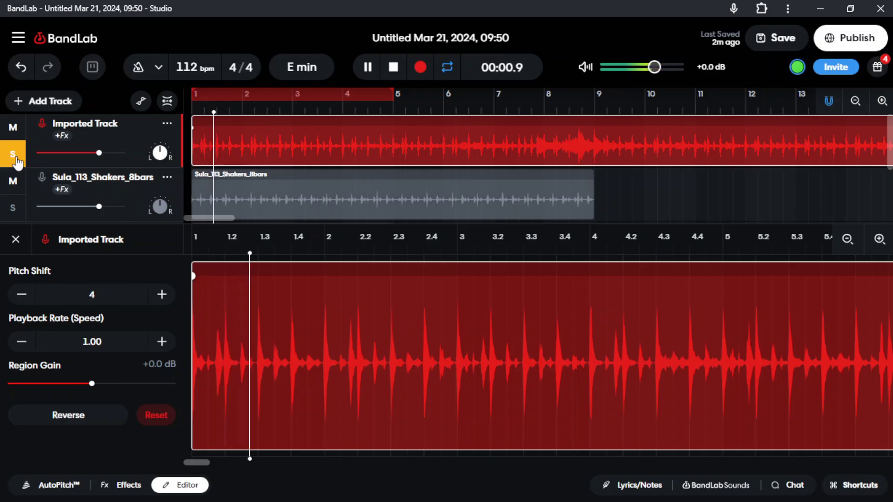
{"action": "left_click", "coordinate": [16, 159]}
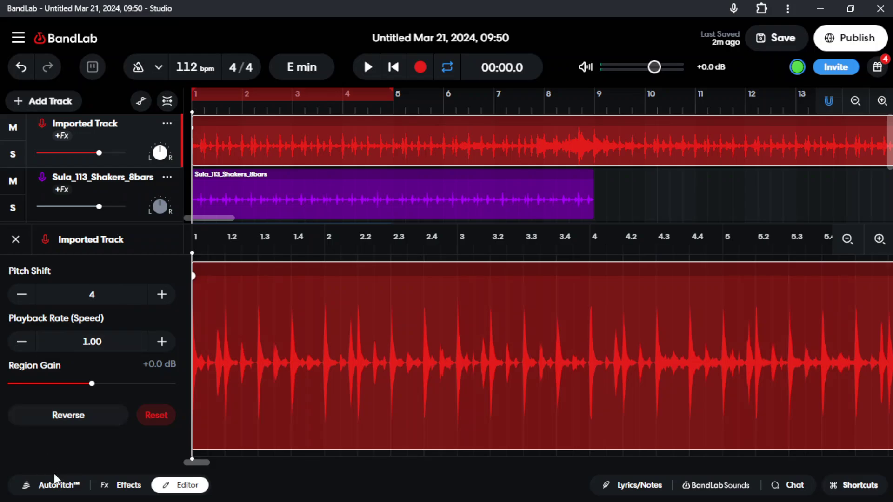
Step: Reopen the Sampler pads for the Sampler track and raise the pad Y kick's attack to about 63 ms
{"action": "scroll", "coordinate": [225, 201], "scroll_direction": "down", "scroll_amount": 2}
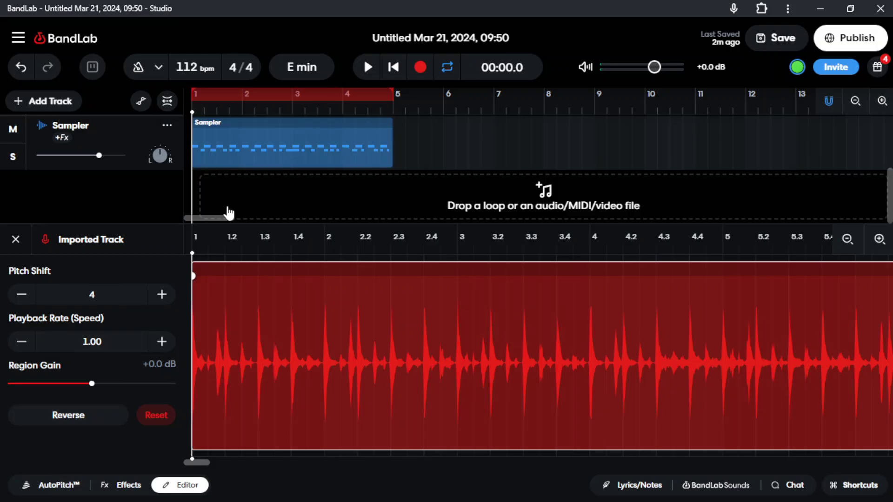
{"action": "left_click", "coordinate": [248, 132]}
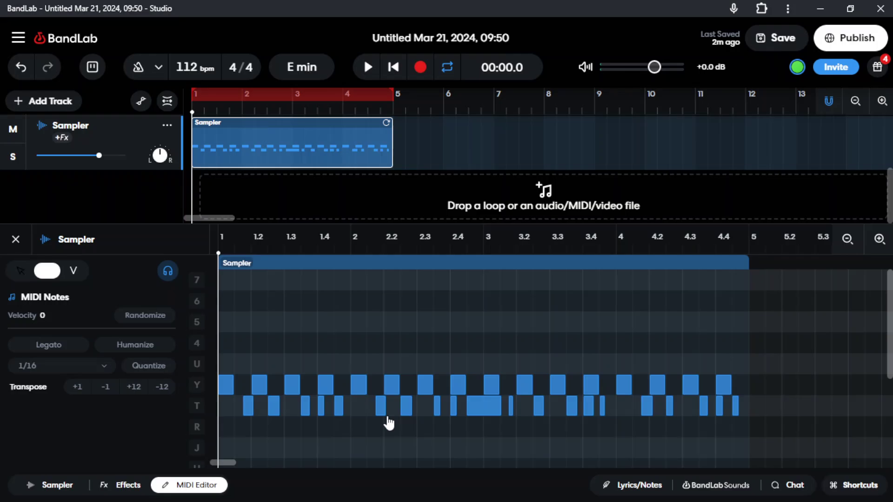
{"action": "left_click", "coordinate": [50, 485]}
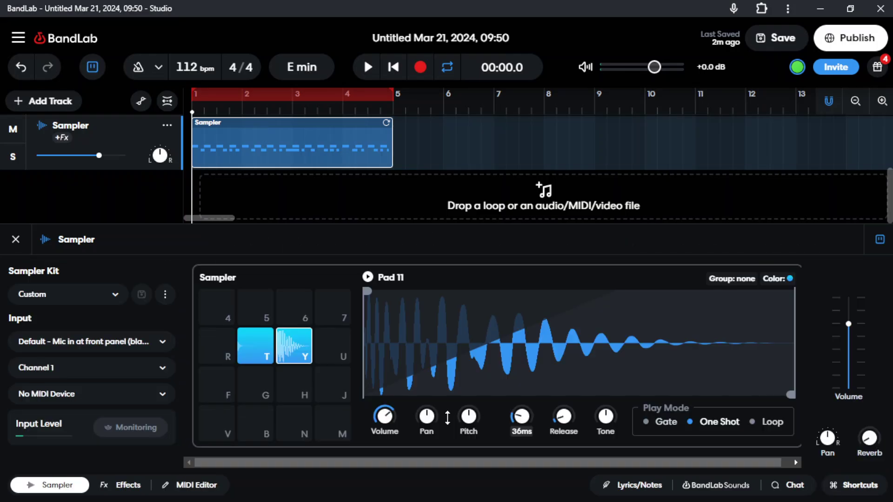
{"action": "left_click_drag", "start_coordinate": [522, 420], "coordinate": [523, 417]}
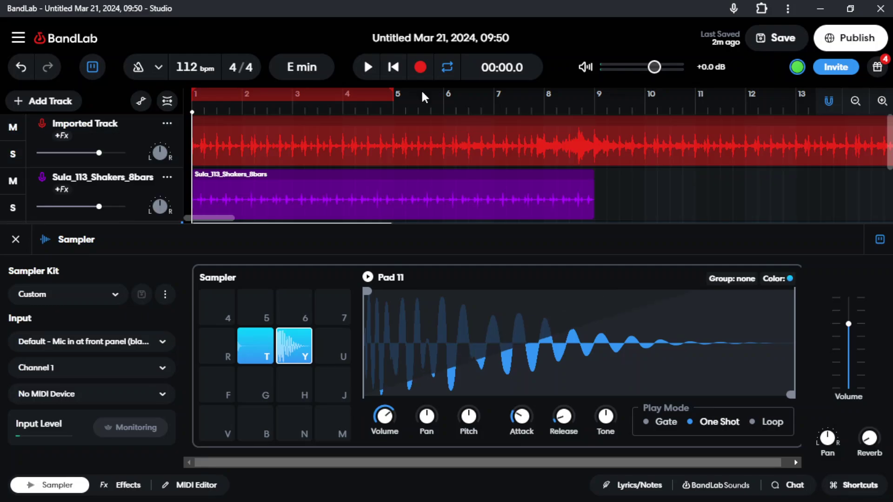
Step: Mute the Imported Track and play the groove while trying a 137 ms attack and a different pitch on the pad Y kick
{"action": "left_click", "coordinate": [13, 129]}
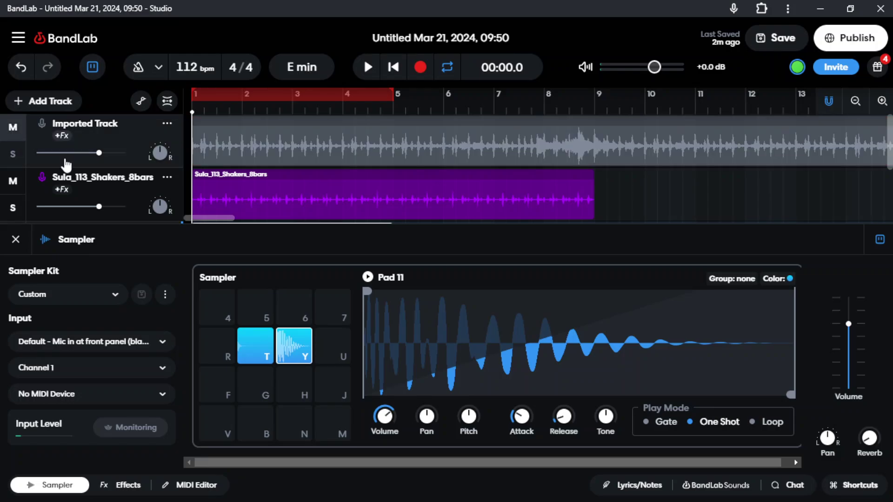
{"action": "key", "text": "space"}
{"action": "mouse_move", "coordinate": [563, 430]}
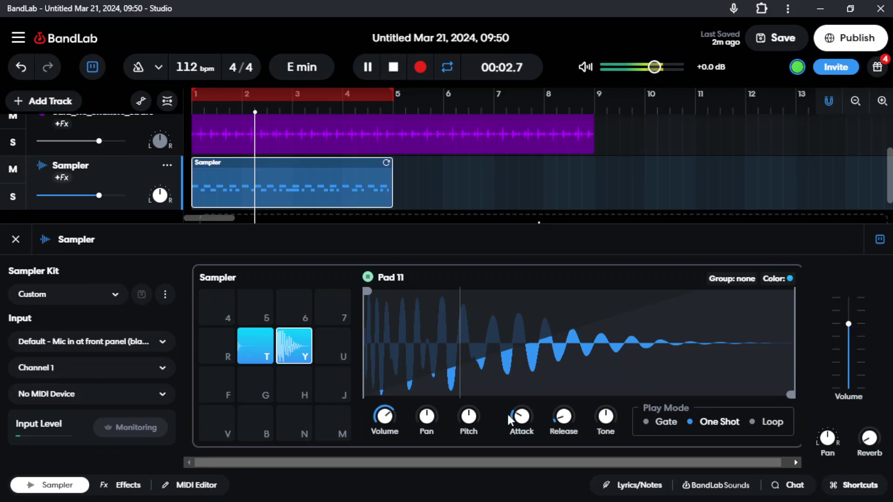
{"action": "mouse_move", "coordinate": [515, 413]}
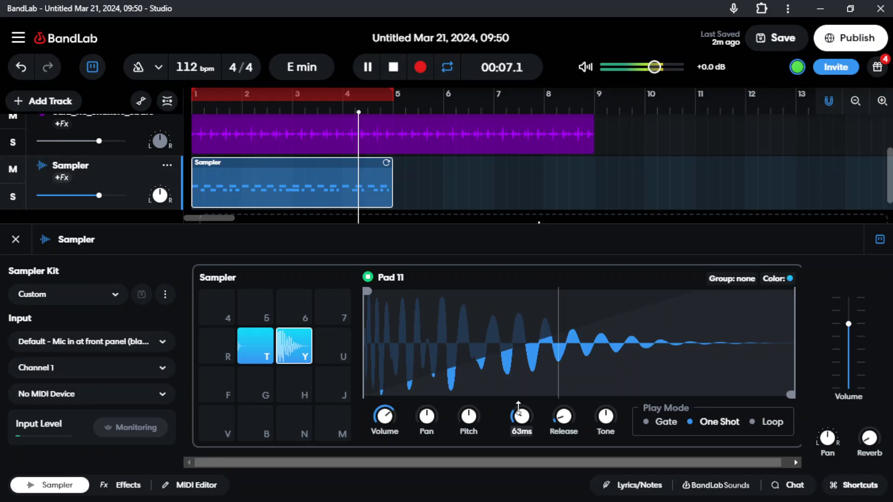
{"action": "left_click_drag", "start_coordinate": [518, 405], "coordinate": [519, 403]}
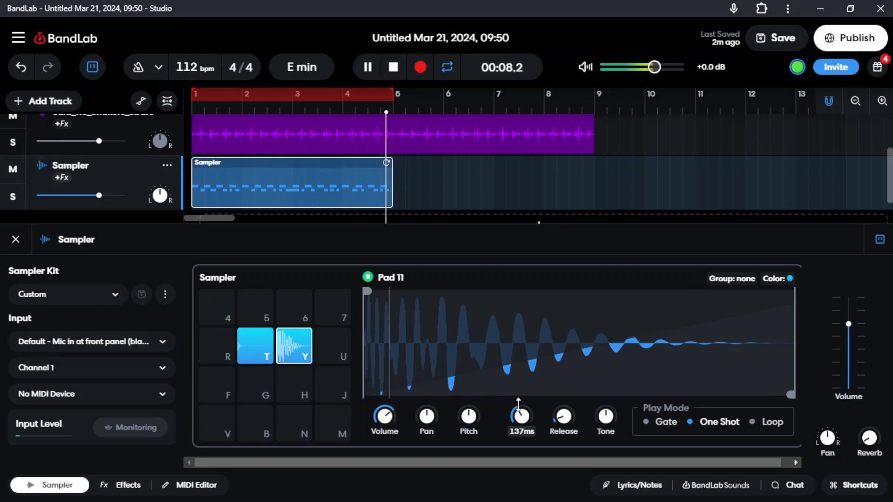
{"action": "mouse_move", "coordinate": [465, 411]}
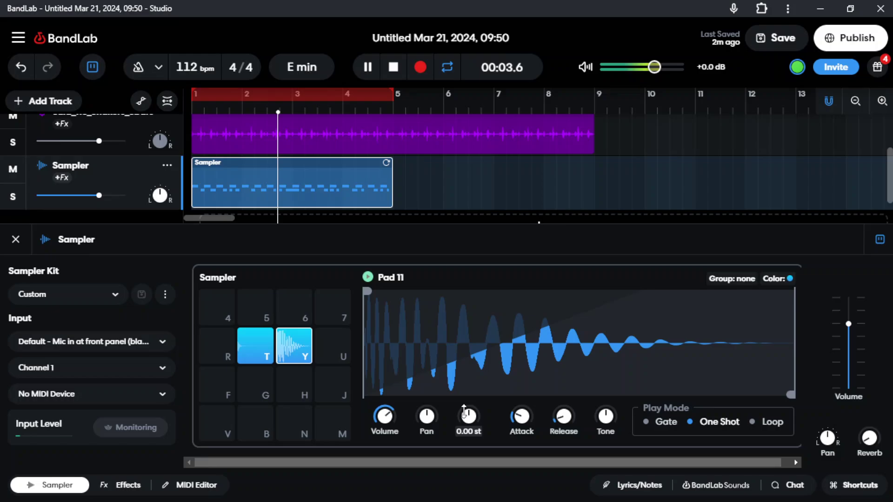
{"action": "left_click_drag", "start_coordinate": [464, 412], "coordinate": [464, 423]}
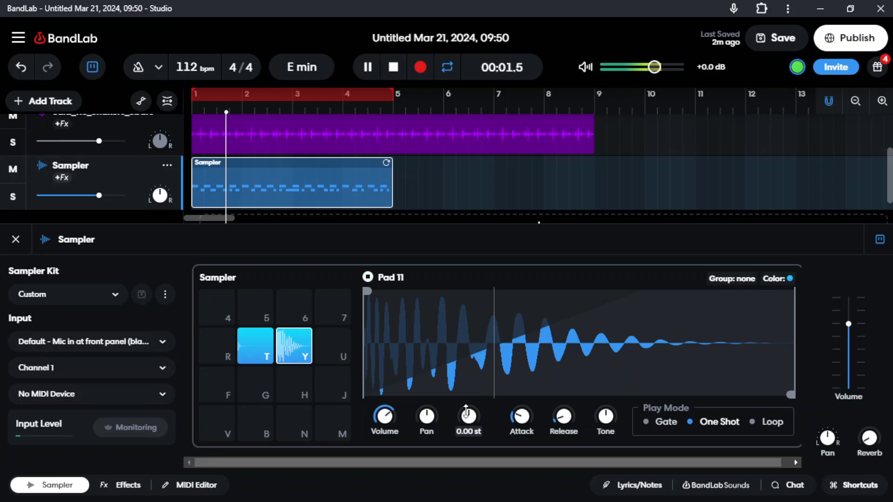
Step: Fine-tune the pad Y kick's attack during playback, lengthen its release to about 860 ms, and stop playback
{"action": "mouse_move", "coordinate": [522, 416]}
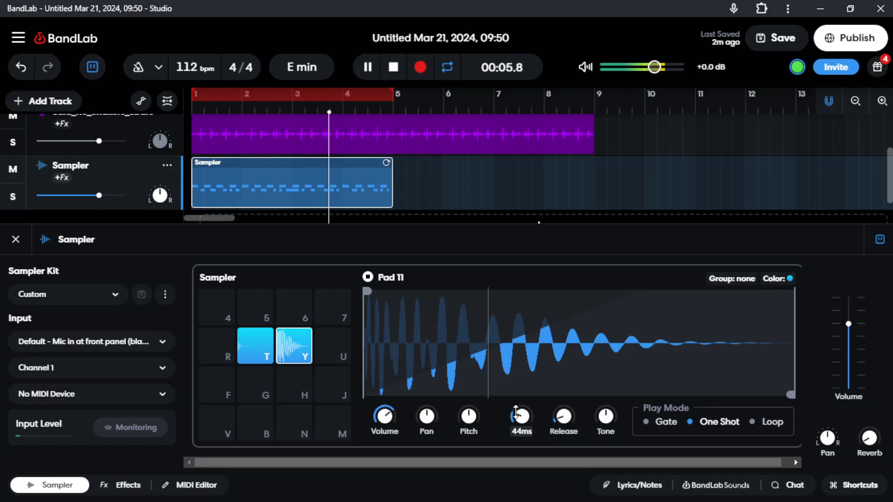
{"action": "left_click_drag", "start_coordinate": [516, 412], "coordinate": [515, 404]}
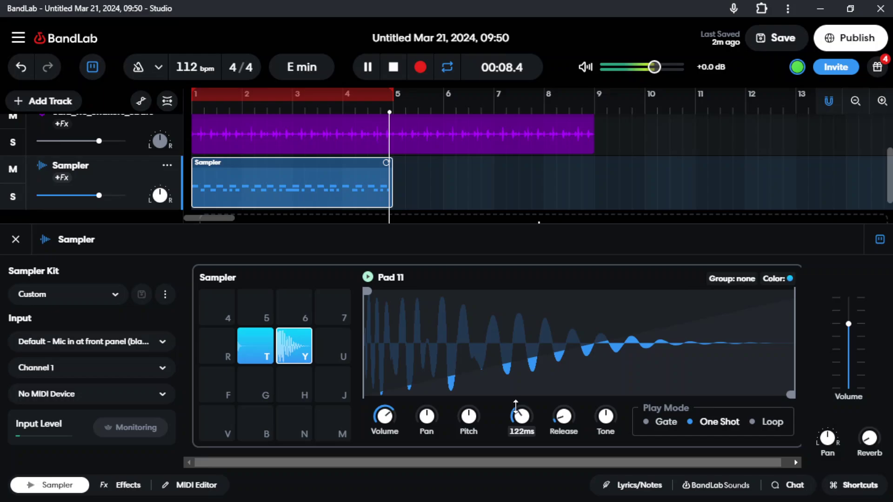
{"action": "left_click_drag", "start_coordinate": [515, 405], "coordinate": [515, 412]}
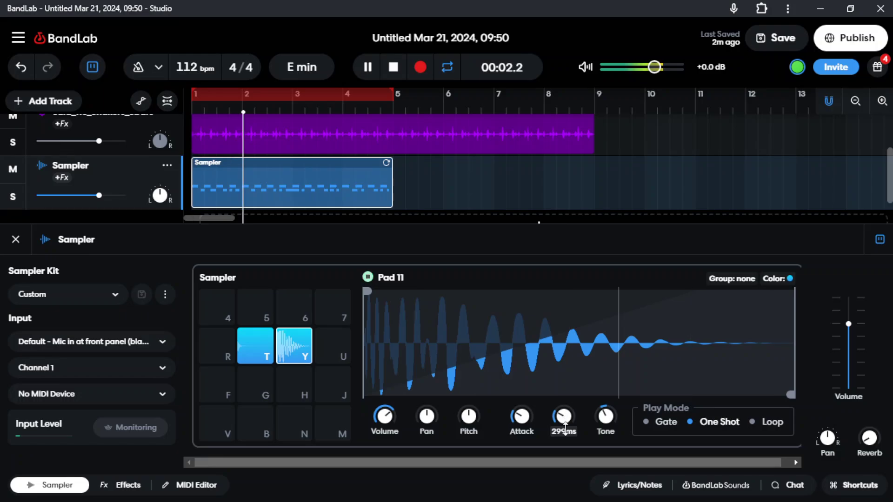
{"action": "left_click_drag", "start_coordinate": [566, 429], "coordinate": [563, 412]}
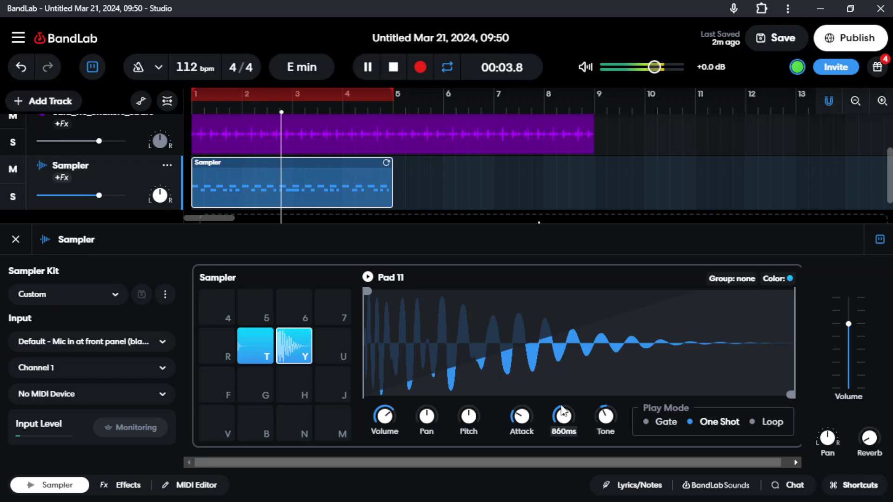
{"action": "key", "text": "space"}
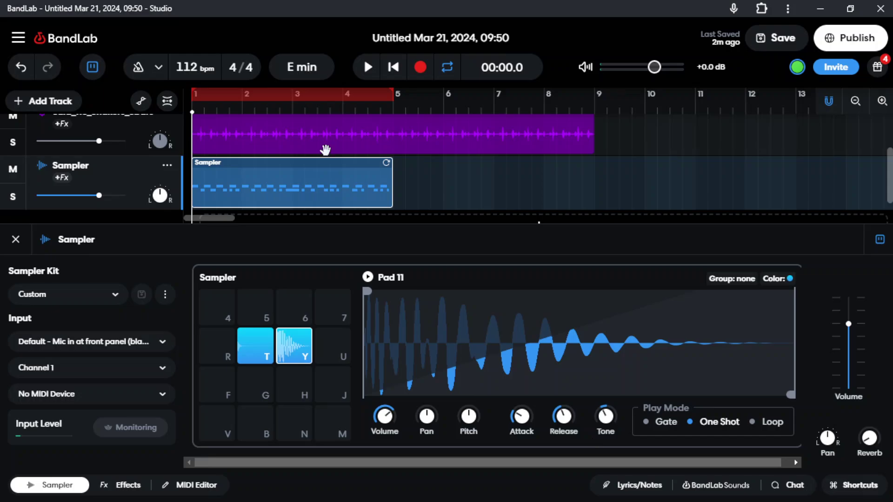
Step: Play the Imported Track on its own as a reference, and return to the full mix
{"action": "scroll", "coordinate": [333, 152], "scroll_direction": "up", "scroll_amount": 2}
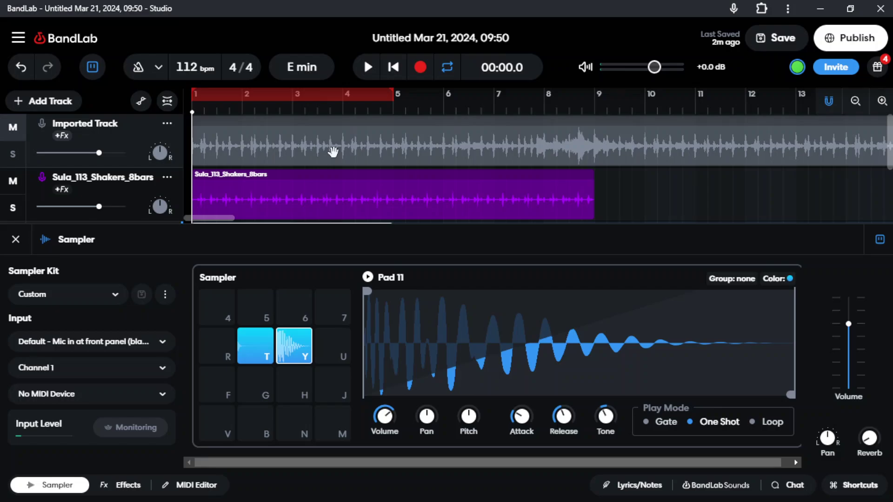
{"action": "left_click", "coordinate": [14, 154]}
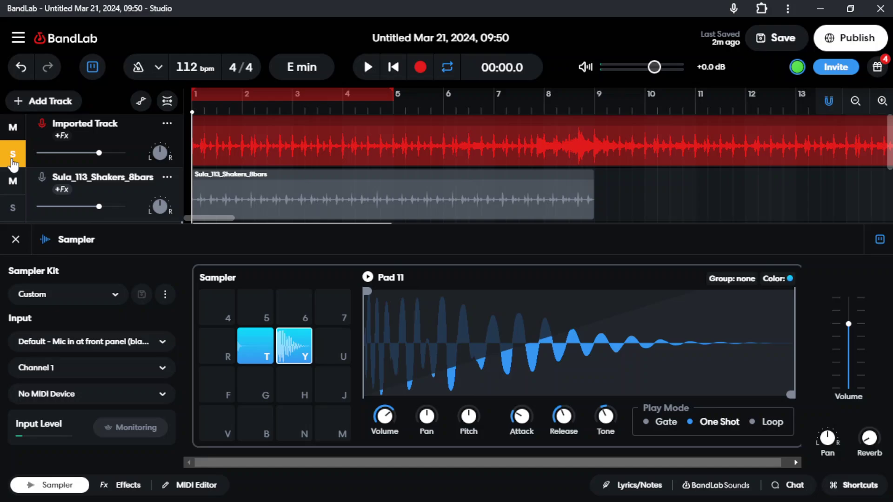
{"action": "key", "text": "space"}
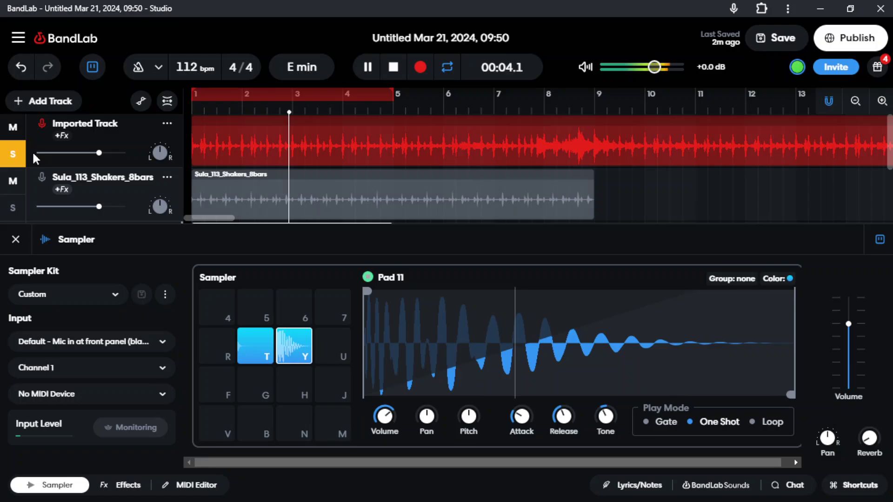
{"action": "key", "text": "space"}
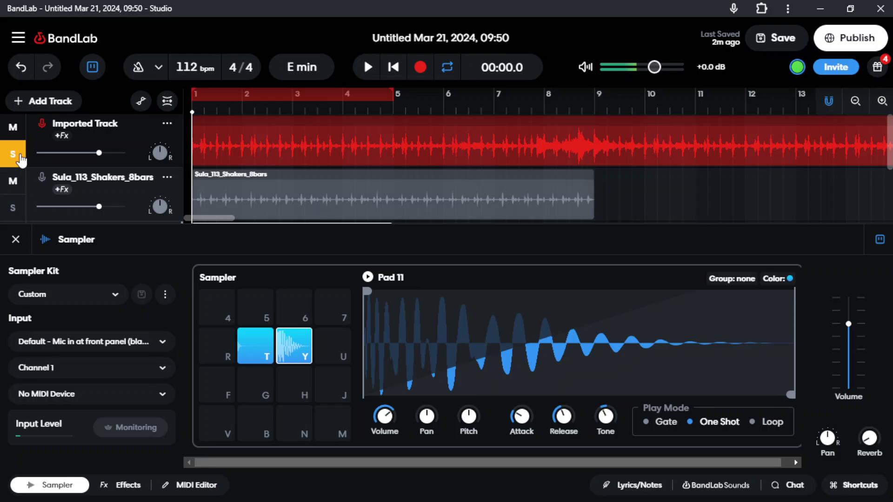
{"action": "left_click", "coordinate": [21, 154]}
Step: Load the favorite sample SNARE_08_KH from BandLab Sounds onto sampler pad U and start playback
{"action": "left_click", "coordinate": [716, 486]}
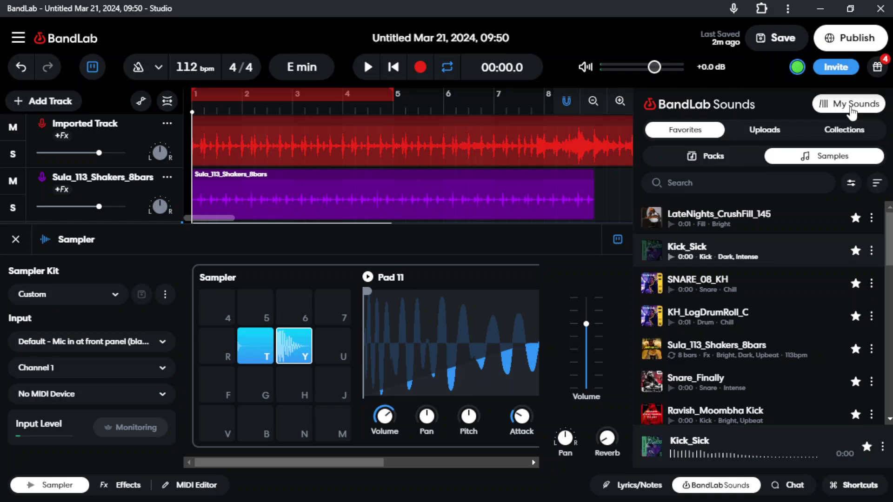
{"action": "left_click_drag", "start_coordinate": [698, 284], "coordinate": [325, 359]}
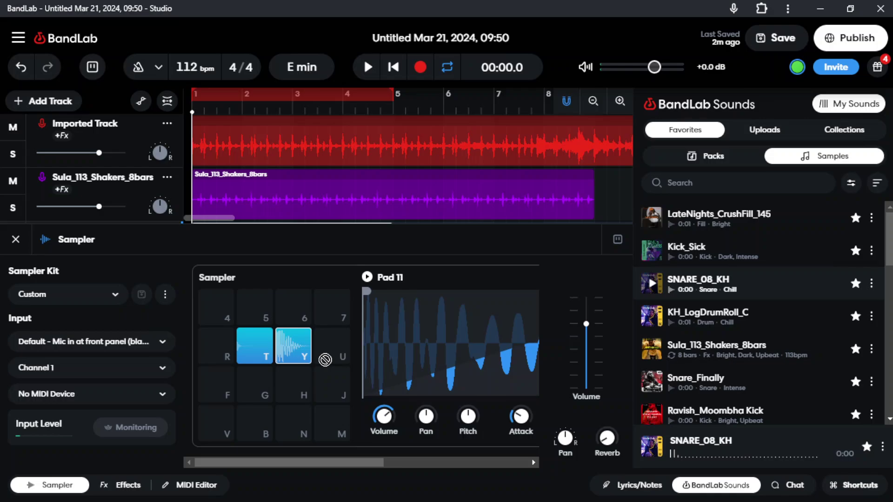
{"action": "left_click_drag", "start_coordinate": [326, 360], "coordinate": [330, 353]}
{"action": "key", "text": "space"}
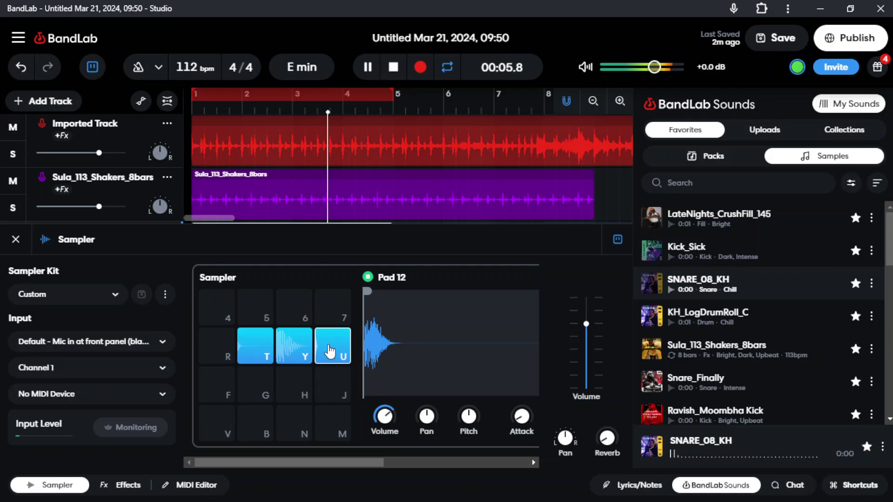
Step: Draw a pad U snare note halfway through beat 1 of bar 1, undo the extra snare after beat 3, and audition the pattern
{"action": "left_click", "coordinate": [185, 490]}
{"action": "key", "text": "m"}
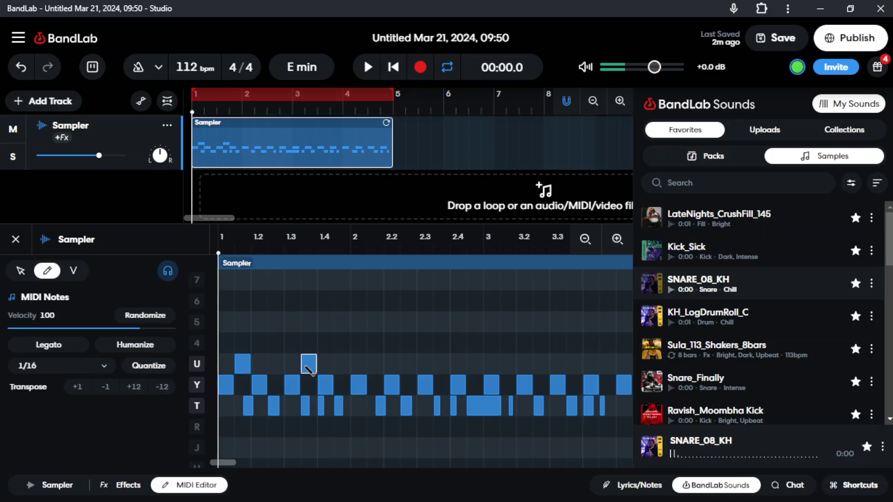
{"action": "key", "text": "ctrl+z"}
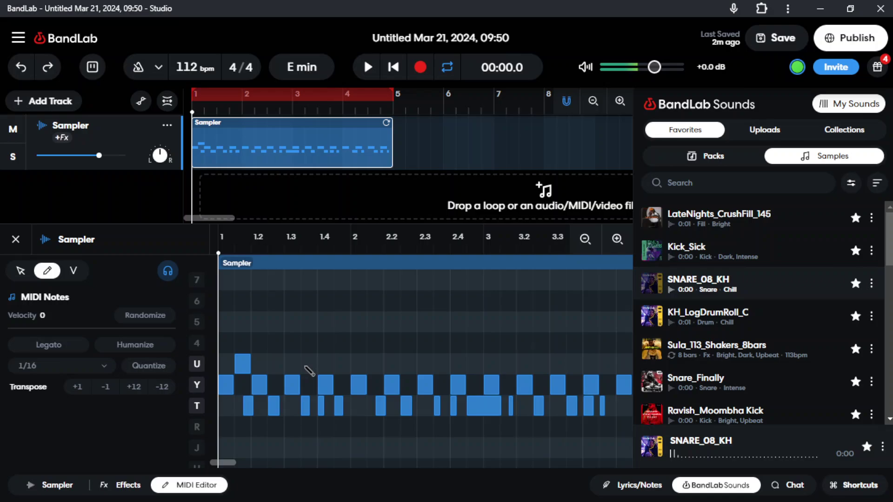
{"action": "key", "text": "space"}
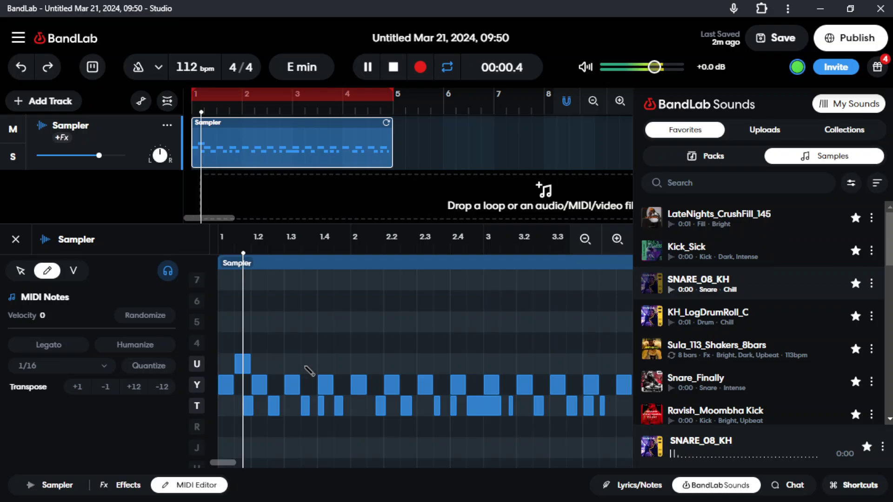
{"action": "key", "text": "space"}
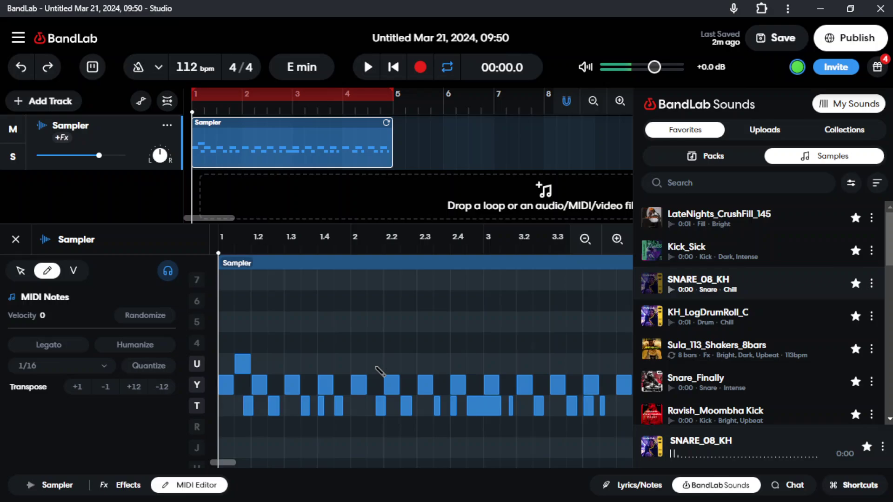
Step: Draw pad U snare notes halfway through beat 1 of bars 2, 3 and 4, and play the groove
{"action": "left_click", "coordinate": [377, 364]}
{"action": "left_click", "coordinate": [508, 364]}
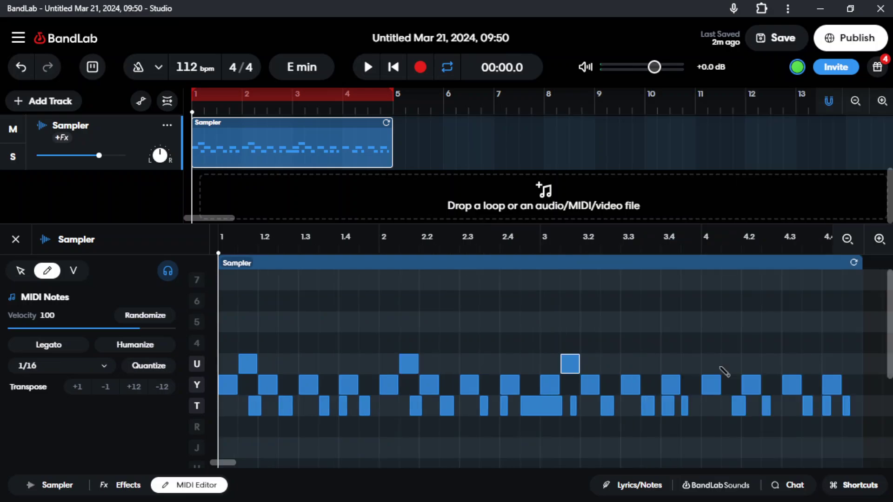
{"action": "left_click", "coordinate": [728, 365]}
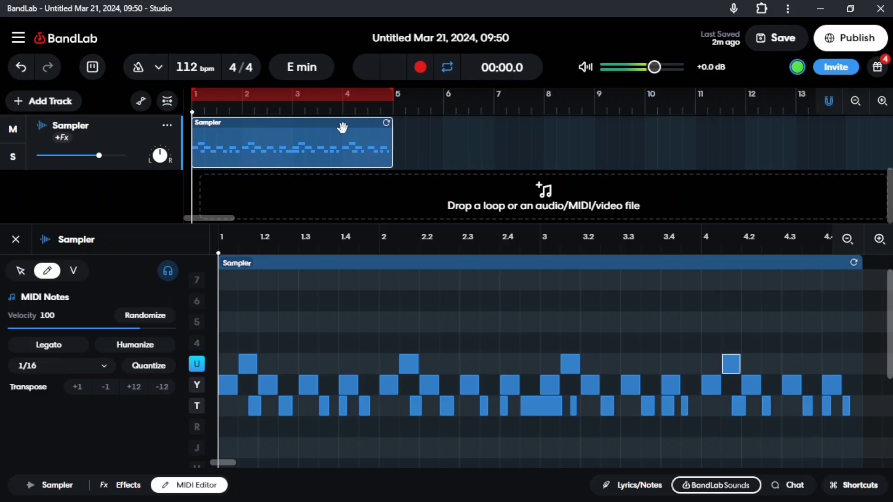
{"action": "key", "text": "space"}
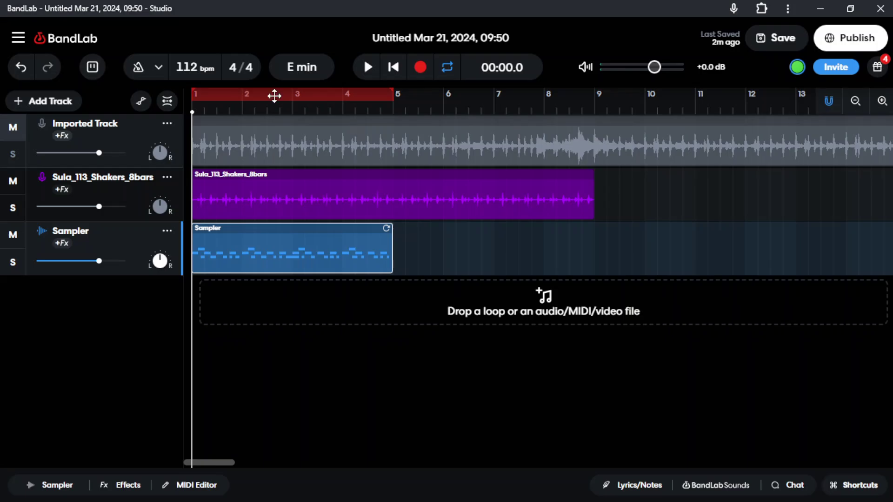
Step: Shift the four-bar loop range to bars 9 to 12, listen to the Imported Track soloed there, and turn its solo off
{"action": "left_click_drag", "start_coordinate": [274, 96], "coordinate": [463, 99]}
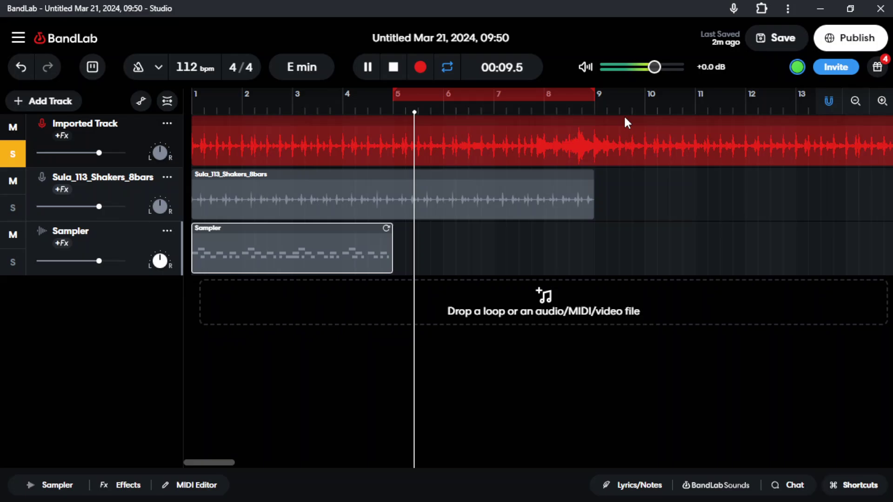
{"action": "left_click", "coordinate": [512, 89]}
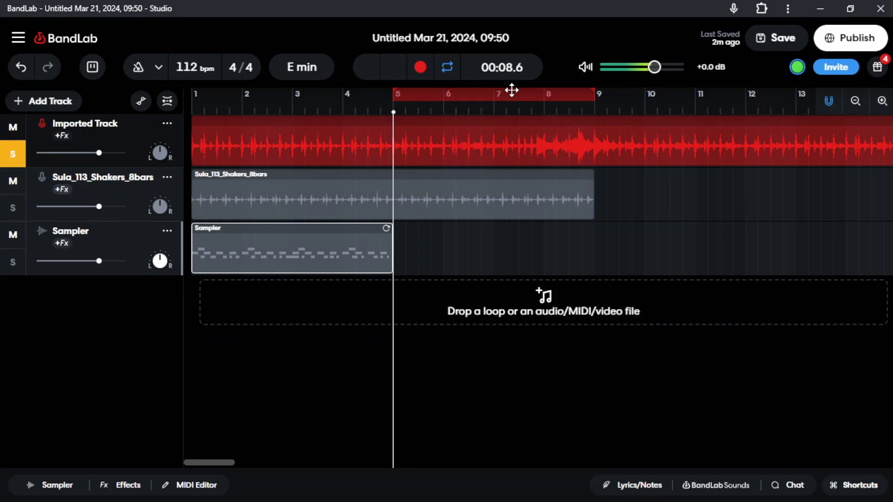
{"action": "left_click_drag", "start_coordinate": [512, 90], "coordinate": [645, 127]}
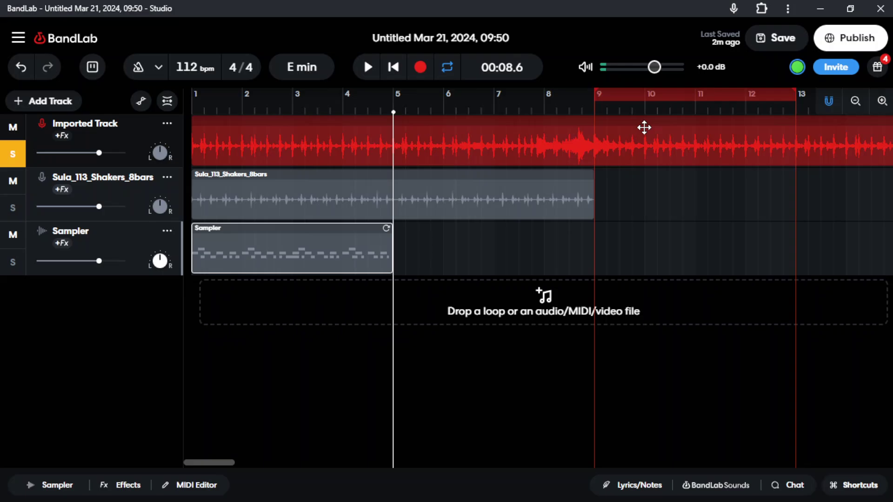
{"action": "key", "text": "space"}
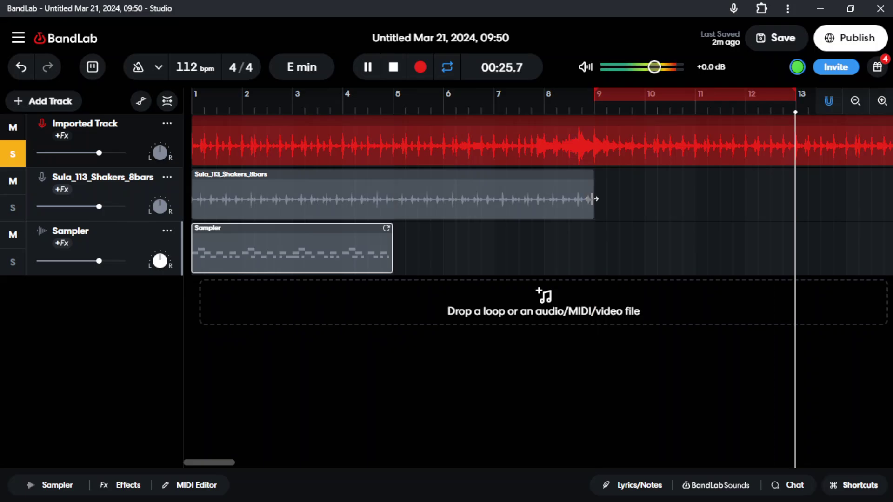
{"action": "key", "text": "space"}
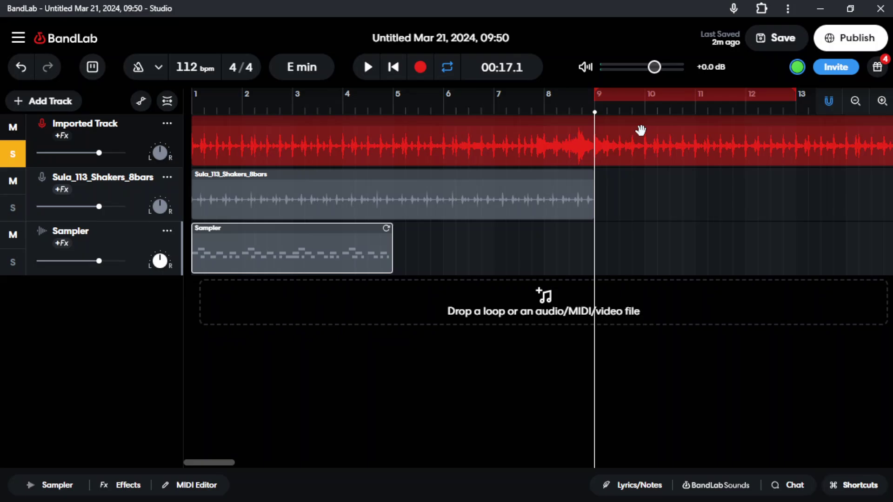
{"action": "left_click", "coordinate": [12, 154]}
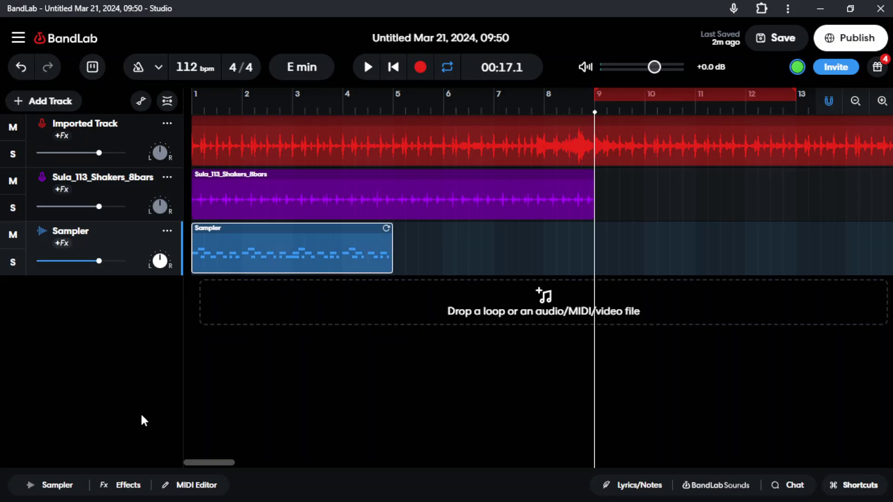
Step: Open the Imported Track's audio region for editing and lower its pitch shift to 1
{"action": "left_click", "coordinate": [184, 487]}
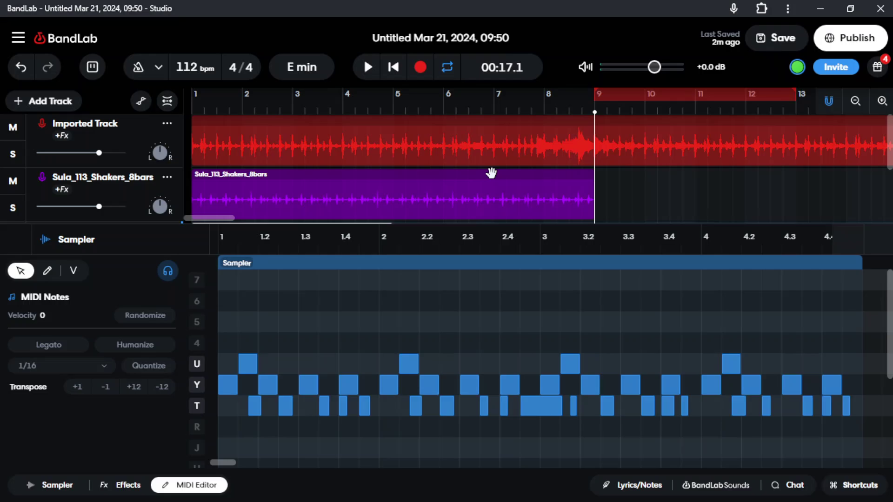
{"action": "key", "text": "p"}
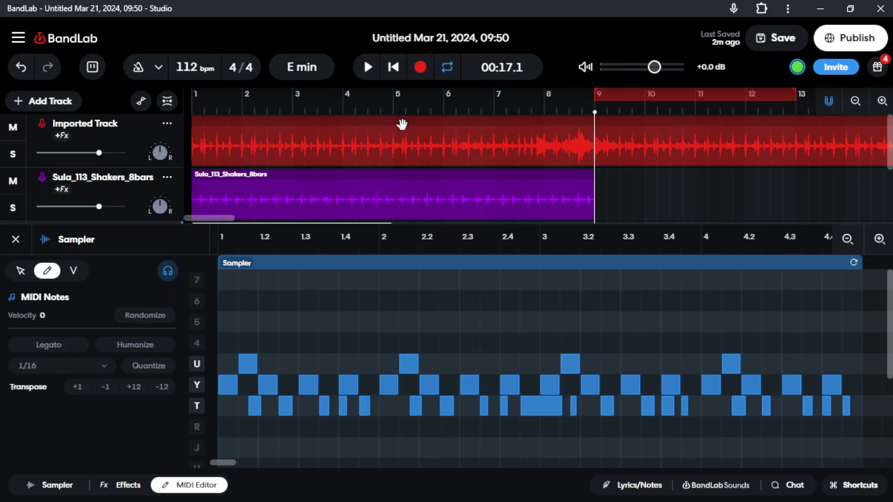
{"action": "left_click", "coordinate": [601, 161]}
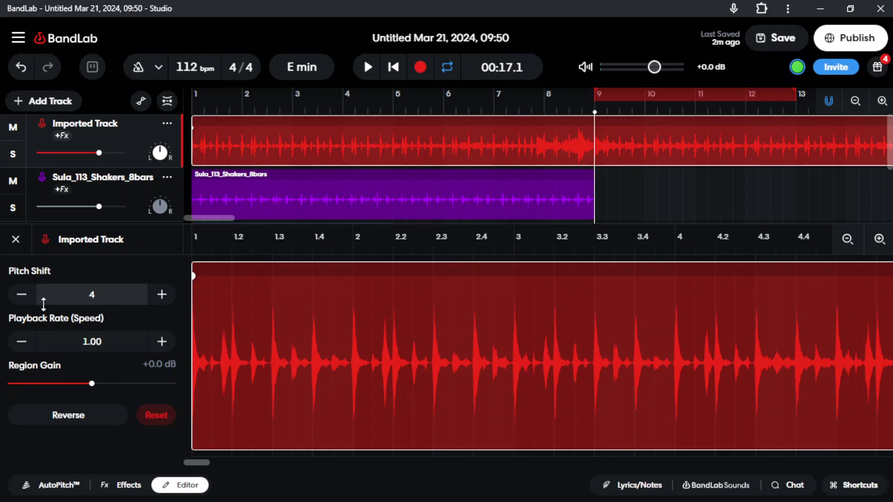
{"action": "left_click", "coordinate": [22, 300]}
{"action": "left_click", "coordinate": [22, 301]}
{"action": "left_click", "coordinate": [23, 300]}
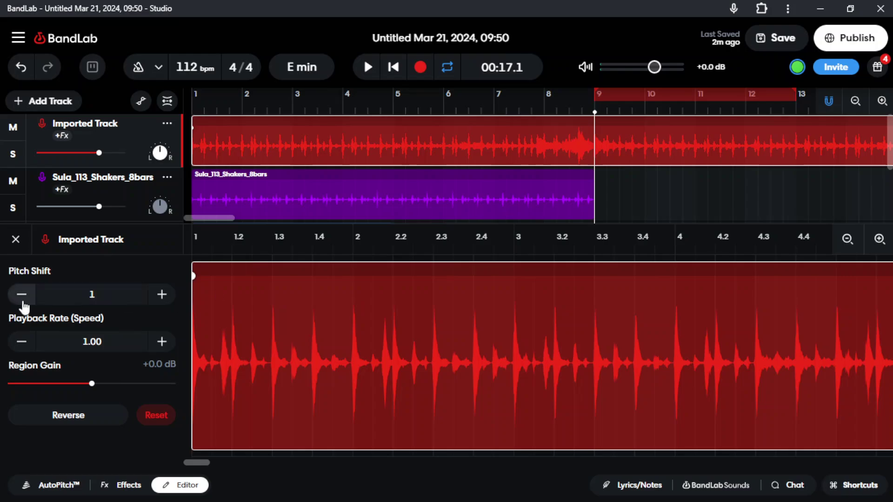
Step: Reset the Imported Track region's pitch shift to 0, listen to it from bar 9, and close the region editor
{"action": "left_click", "coordinate": [22, 300]}
{"action": "key", "text": "space"}
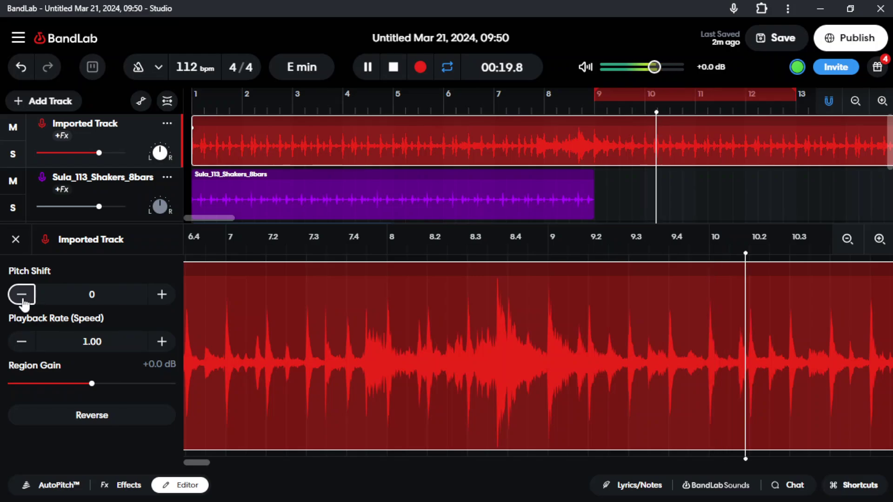
{"action": "key", "text": "space"}
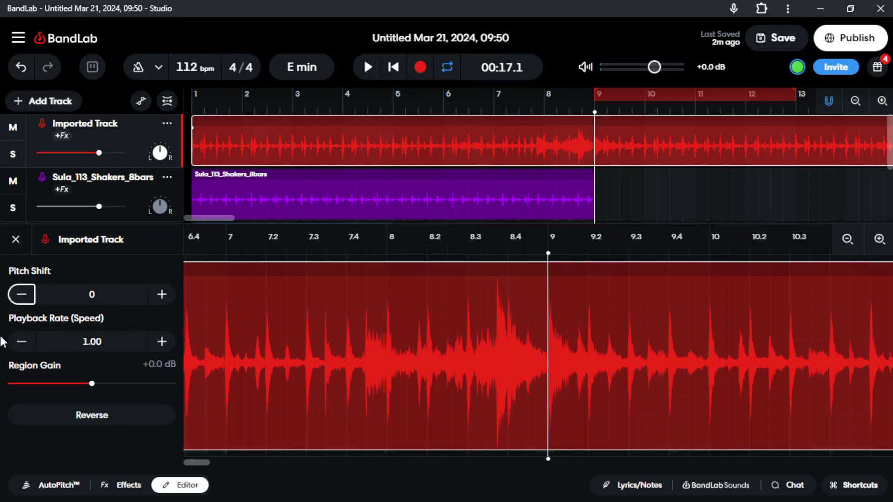
{"action": "left_click", "coordinate": [16, 239]}
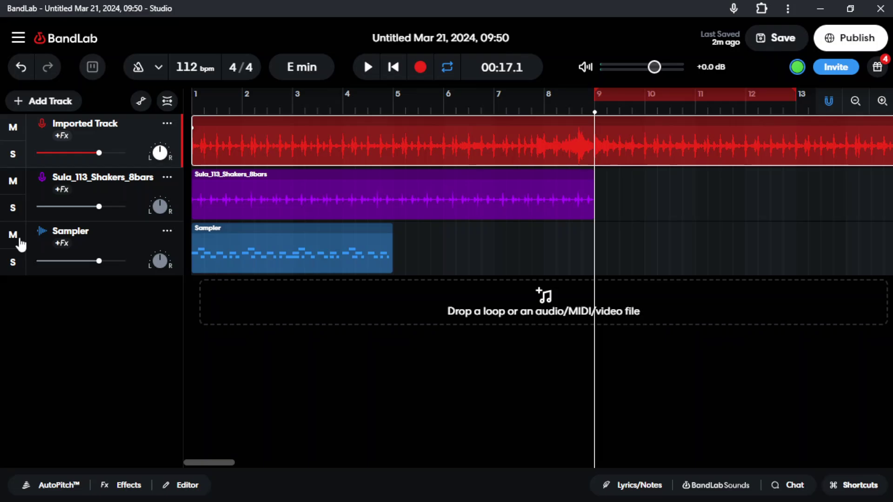
Step: Add a virtual instruments track with the Studio Grand piano and try out several notes on its keyboard
{"action": "left_click", "coordinate": [18, 102]}
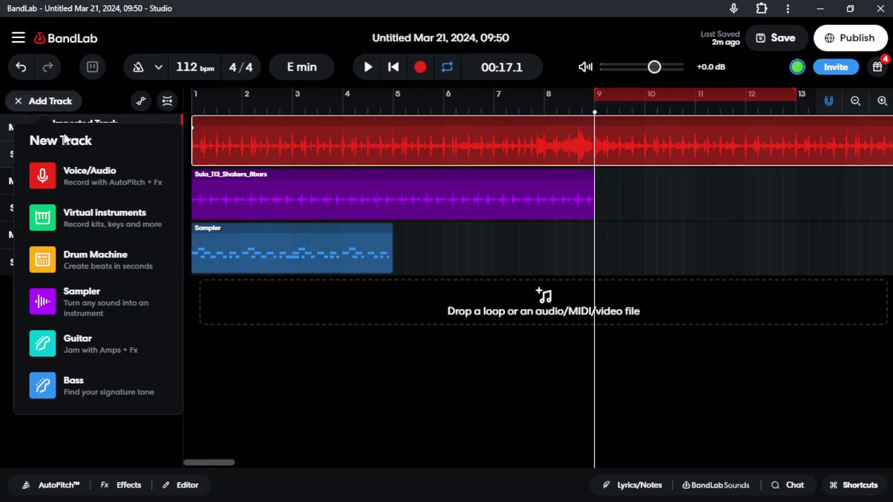
{"action": "left_click", "coordinate": [64, 233]}
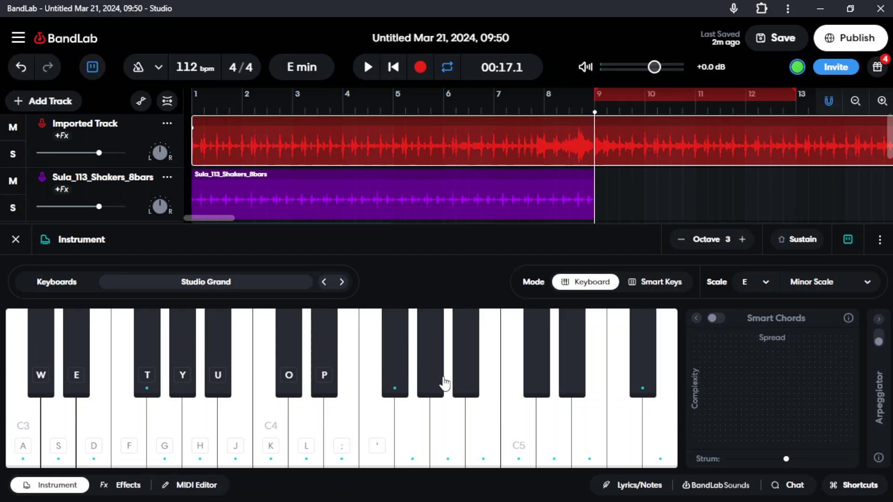
{"action": "left_click", "coordinate": [400, 365]}
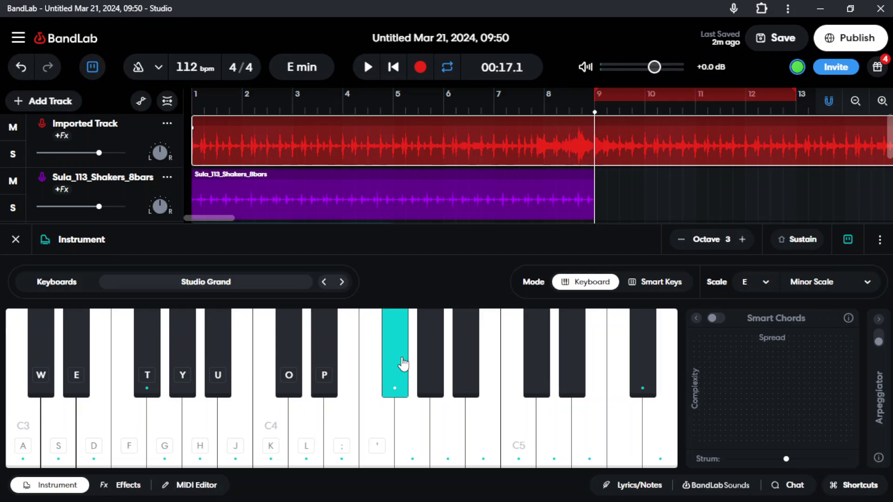
{"action": "key", "text": "j"}
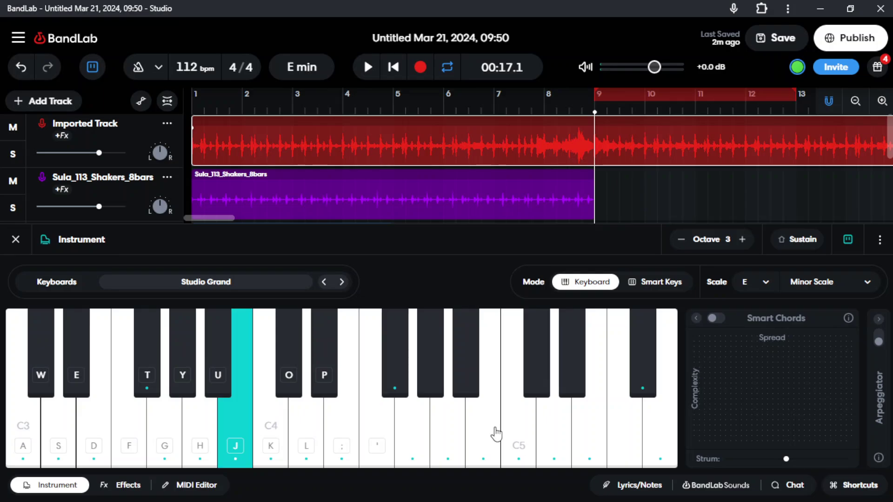
{"action": "left_click", "coordinate": [488, 363]}
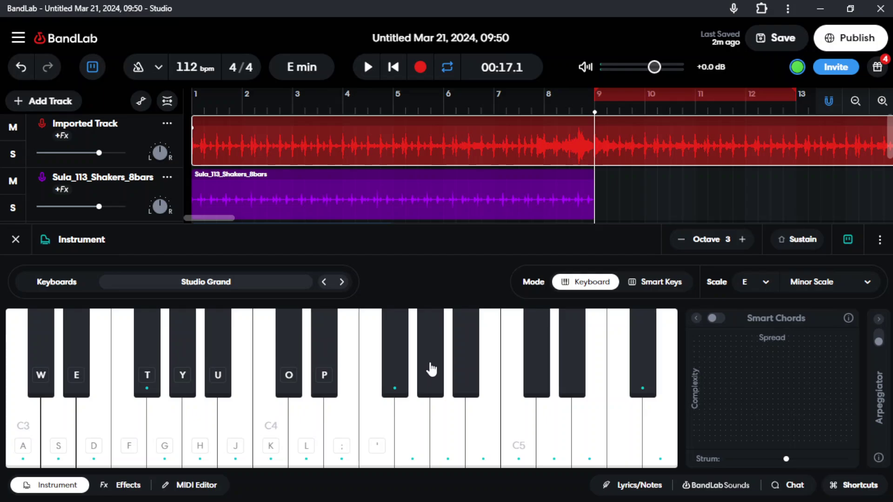
Step: Play the mix from bar 9 and sound E4 on the piano to compare its pitch with the reference
{"action": "left_click", "coordinate": [281, 370]}
{"action": "key", "text": "space"}
{"action": "left_click", "coordinate": [333, 429]}
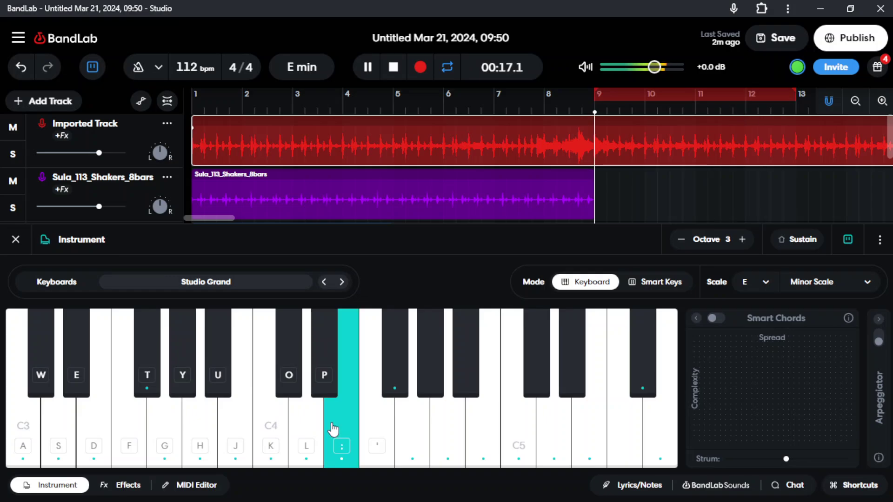
{"action": "key", "text": "space"}
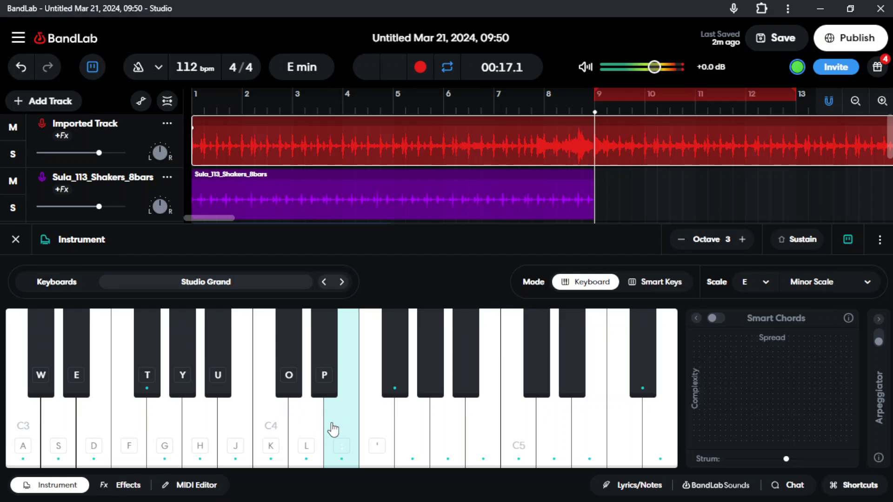
{"action": "left_click", "coordinate": [351, 429]}
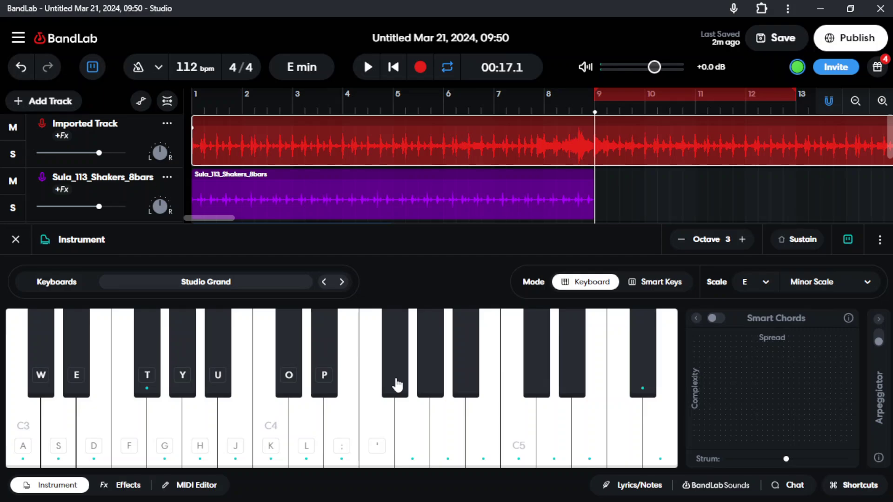
{"action": "left_click", "coordinate": [331, 434]}
Step: Audition E4 in the Instrument track's MIDI editor and mute the Imported Track
{"action": "key", "text": "e"}
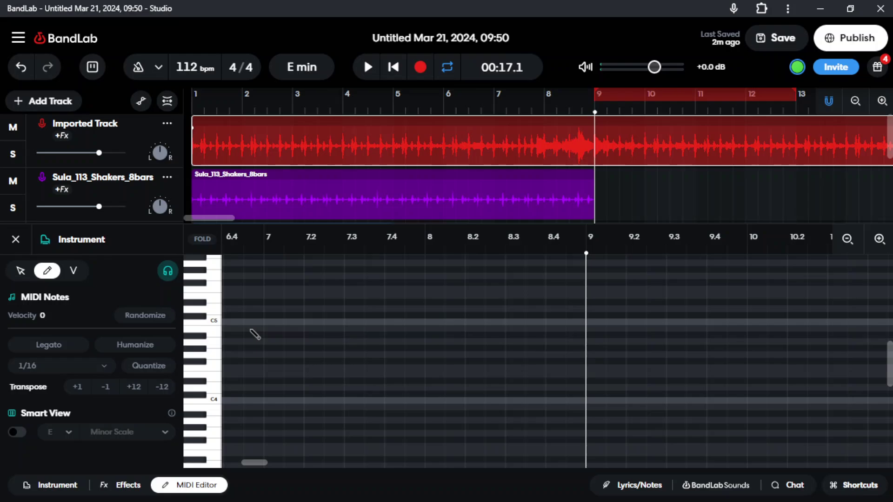
{"action": "left_click", "coordinate": [203, 369]}
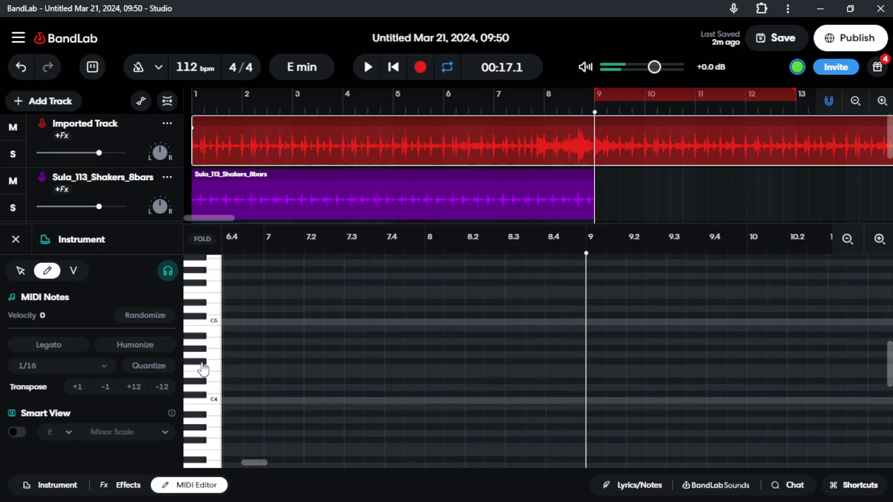
{"action": "left_click", "coordinate": [209, 375]}
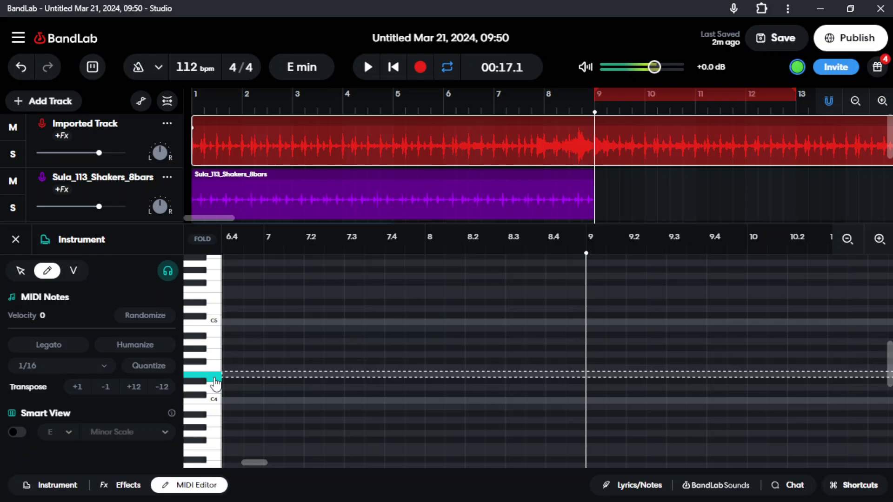
{"action": "left_click", "coordinate": [10, 130]}
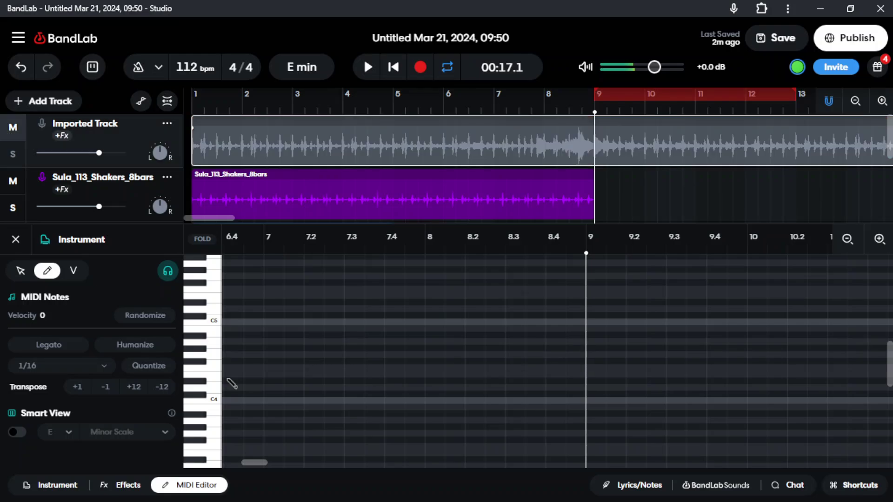
{"action": "left_click", "coordinate": [232, 382]}
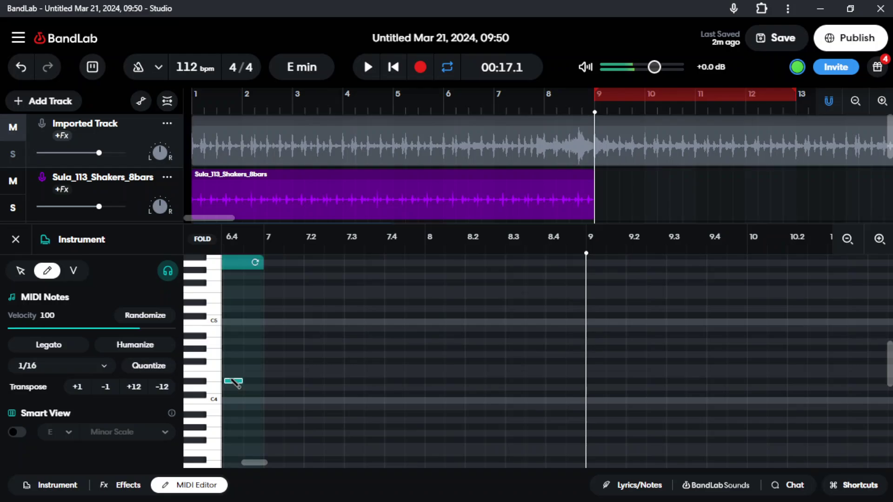
{"action": "left_click_drag", "start_coordinate": [234, 381], "coordinate": [235, 376]}
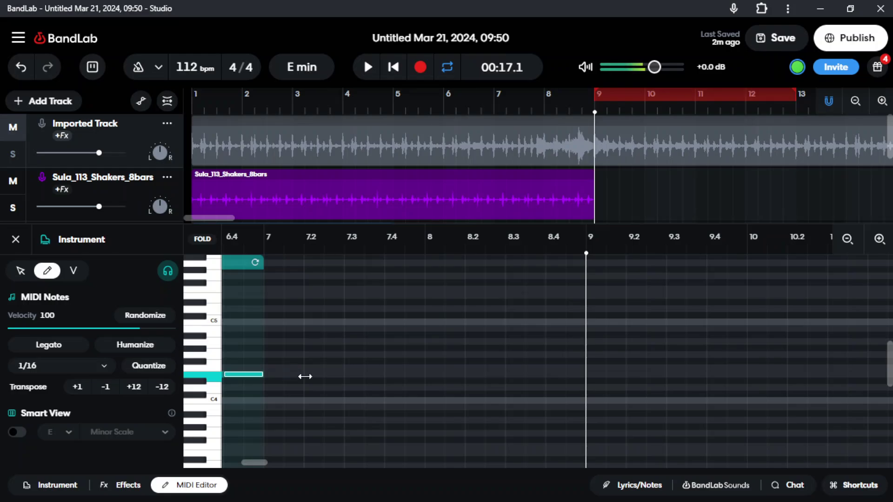
{"action": "key", "text": "space"}
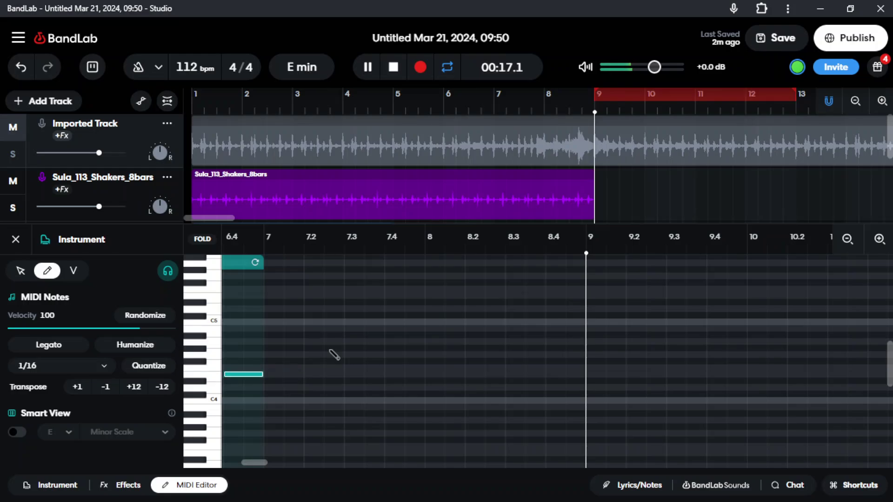
{"action": "scroll", "coordinate": [671, 168], "scroll_direction": "down", "scroll_amount": 3}
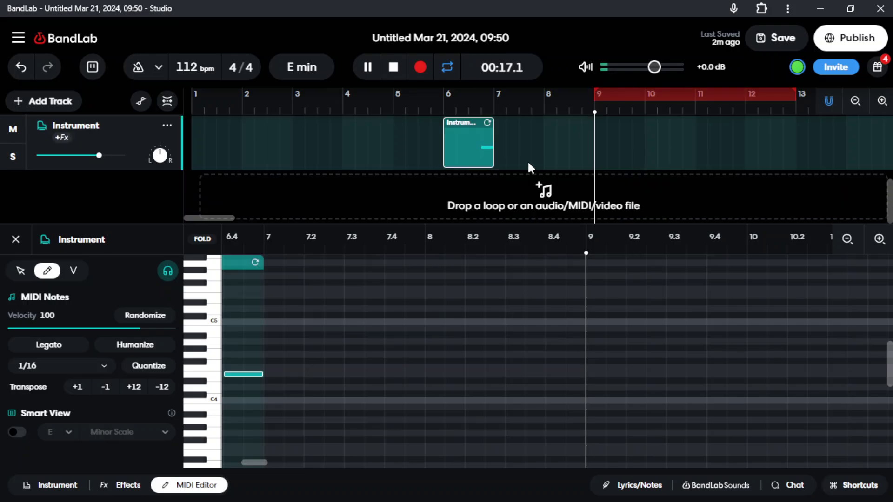
{"action": "key", "text": "space"}
{"action": "key", "text": "ctrl+z"}
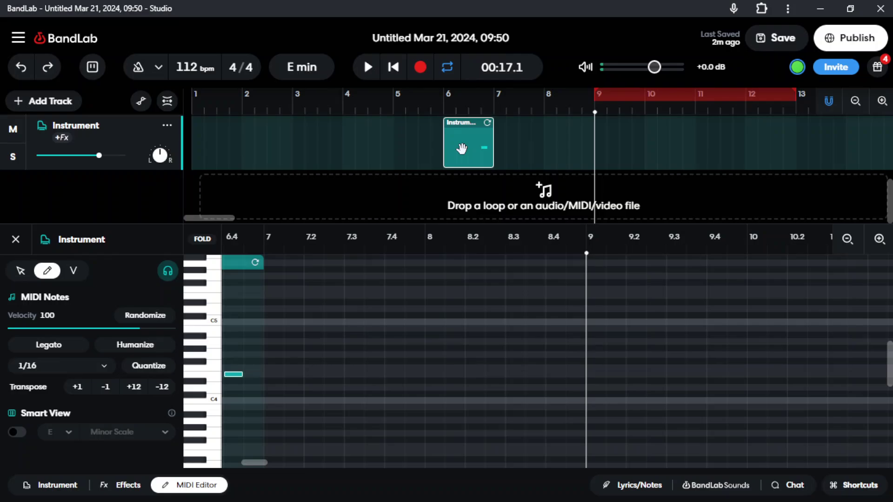
{"action": "key", "text": "ctrl+z"}
{"action": "right_click", "coordinate": [462, 153]}
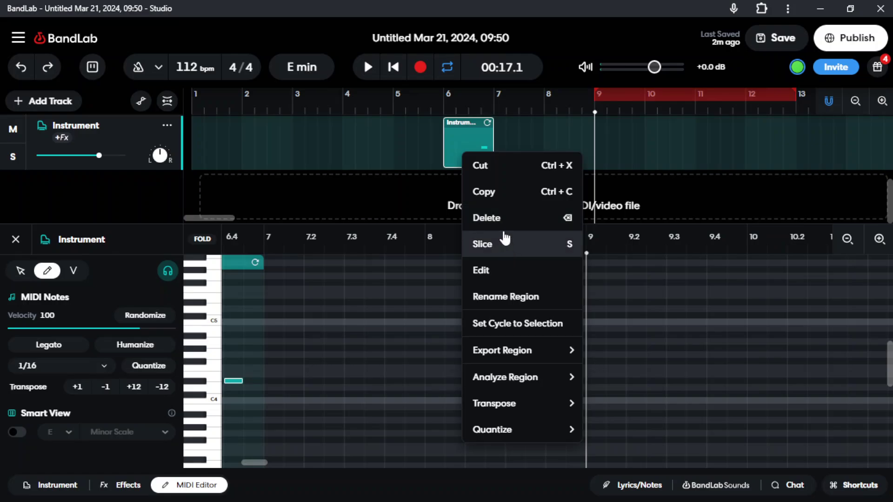
{"action": "left_click", "coordinate": [504, 227]}
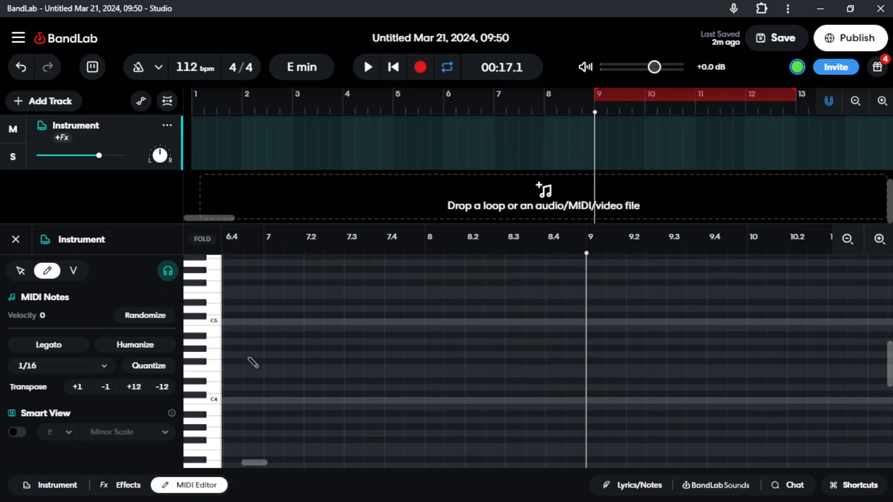
Step: Draw an E4 piano note at the start of bar 9, lengthen it to two beats, and play it back
{"action": "left_click", "coordinate": [210, 376]}
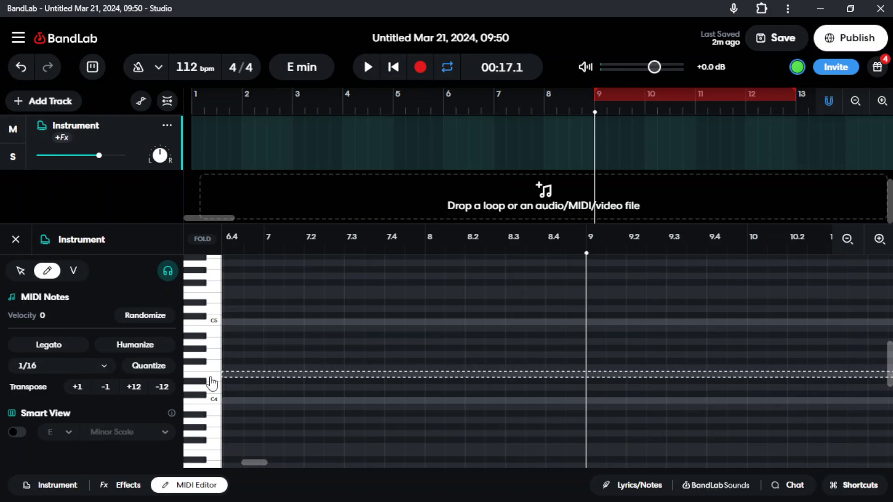
{"action": "left_click", "coordinate": [210, 376]}
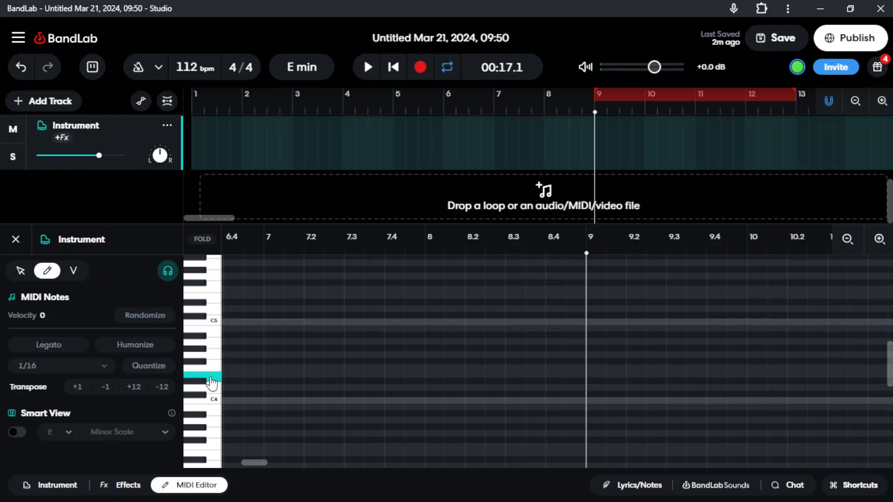
{"action": "left_click", "coordinate": [592, 376]}
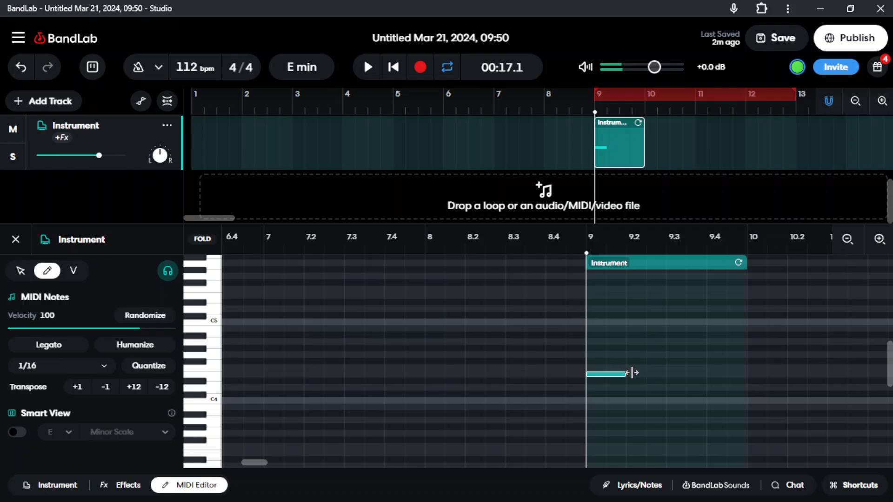
{"action": "left_click_drag", "start_coordinate": [643, 373], "coordinate": [662, 376]}
{"action": "key", "text": "space"}
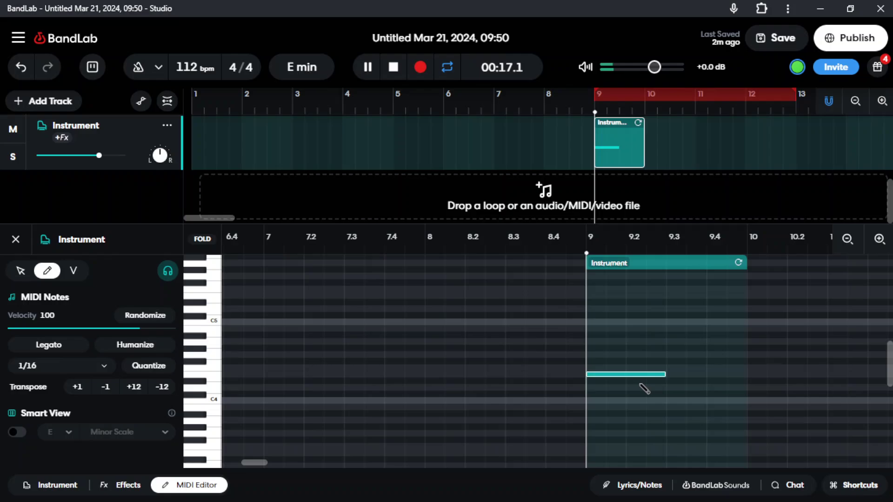
{"action": "key", "text": "space"}
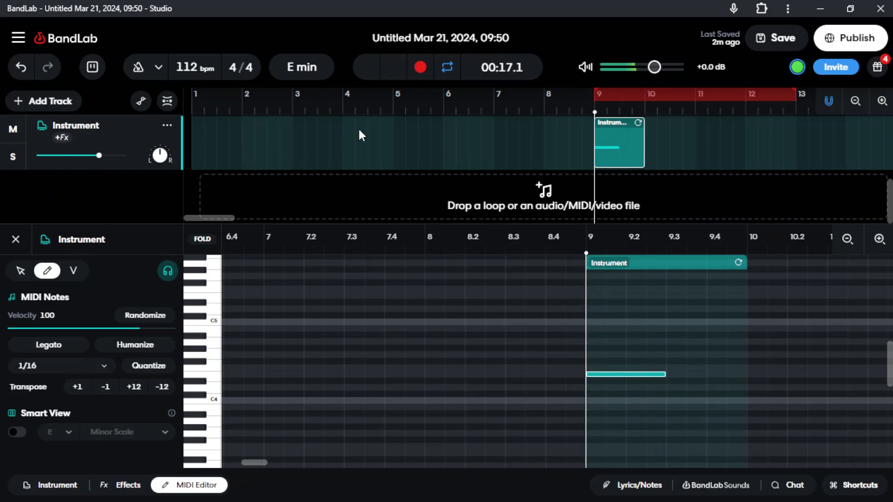
Step: Copy the four-bar Sampler region that starts at bar 1 and paste it at bar 9 on the same track
{"action": "scroll", "coordinate": [408, 157], "scroll_direction": "up", "scroll_amount": 3}
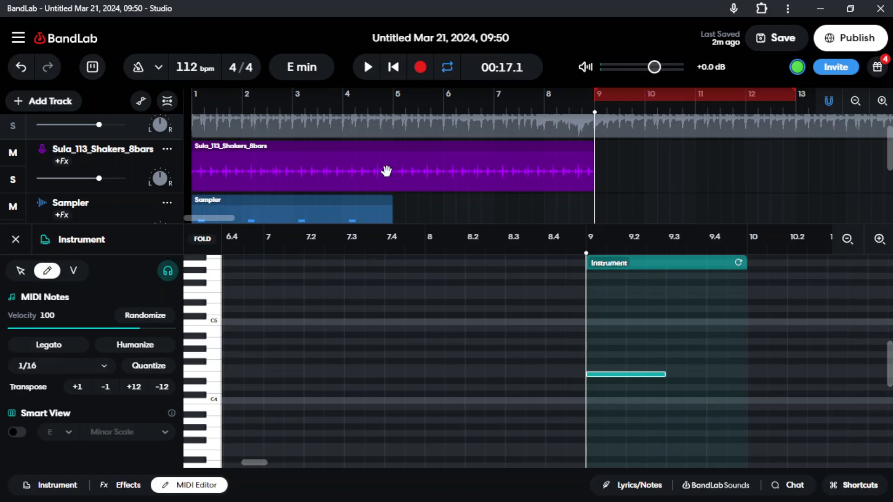
{"action": "scroll", "coordinate": [498, 181], "scroll_direction": "down", "scroll_amount": 3}
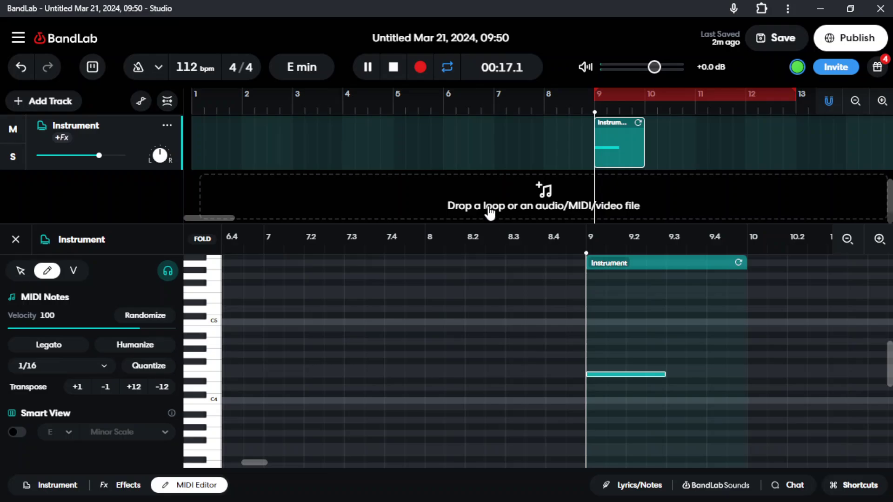
{"action": "scroll", "coordinate": [600, 214], "scroll_direction": "up", "scroll_amount": 4}
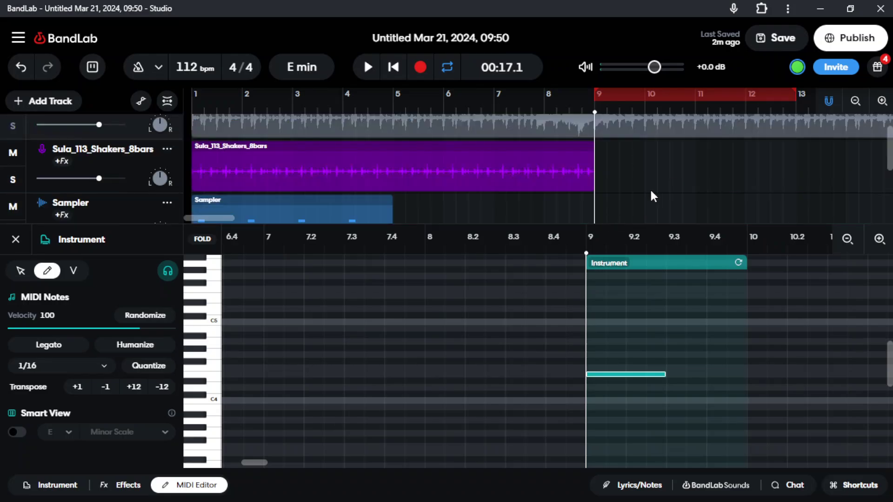
{"action": "scroll", "coordinate": [652, 193], "scroll_direction": "down", "scroll_amount": 2}
{"action": "scroll", "coordinate": [651, 193], "scroll_direction": "up", "scroll_amount": 2}
{"action": "key", "text": "space"}
{"action": "scroll", "coordinate": [337, 154], "scroll_direction": "down", "scroll_amount": 2}
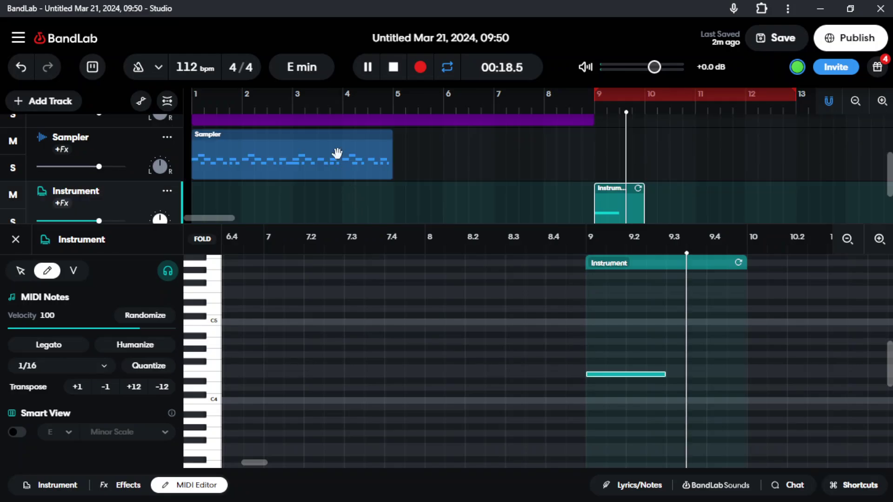
{"action": "left_click", "coordinate": [337, 154]}
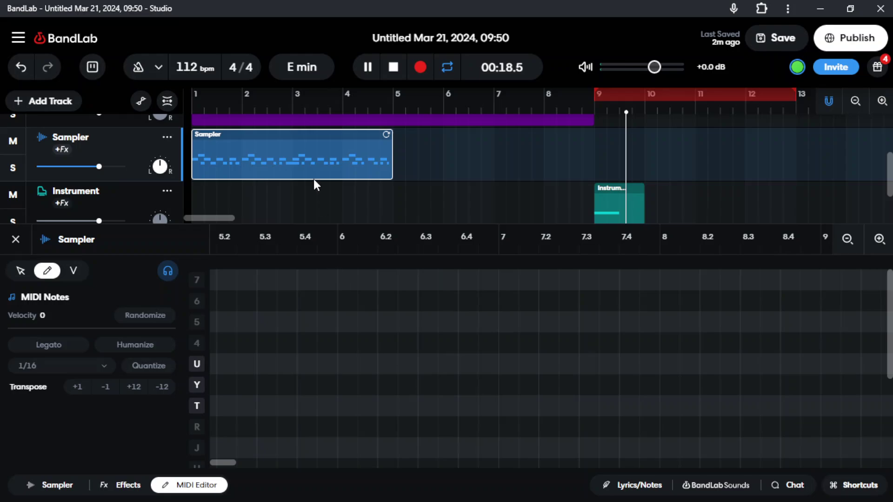
{"action": "right_click", "coordinate": [339, 154]}
{"action": "left_click", "coordinate": [361, 195]}
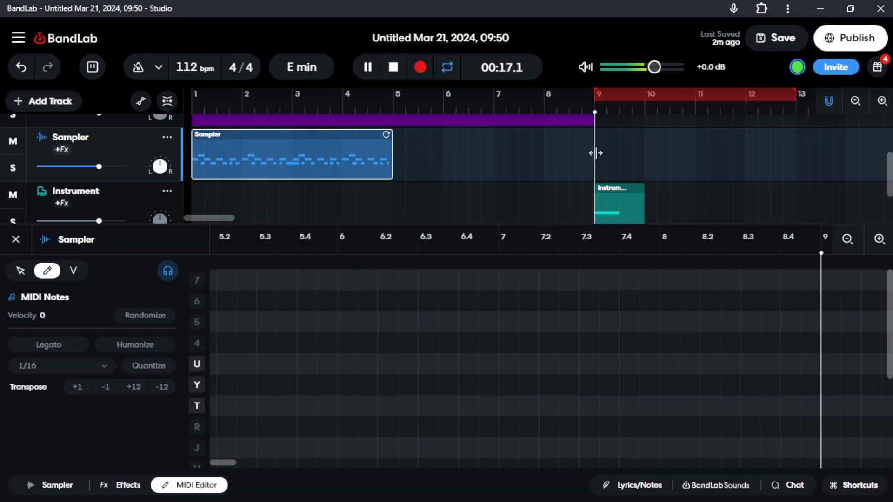
{"action": "key", "text": "space"}
{"action": "left_click", "coordinate": [605, 150]}
{"action": "right_click", "coordinate": [606, 151]}
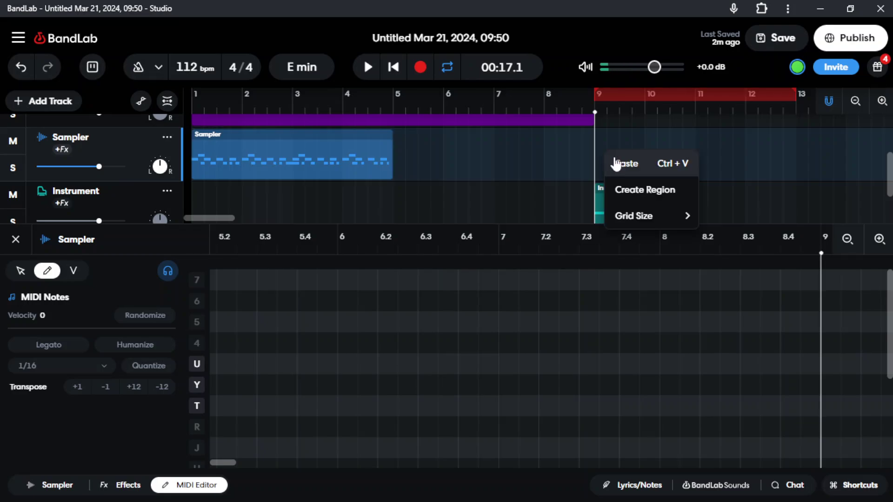
{"action": "left_click", "coordinate": [617, 163]}
{"action": "scroll", "coordinate": [558, 150], "scroll_direction": "up", "scroll_amount": 3}
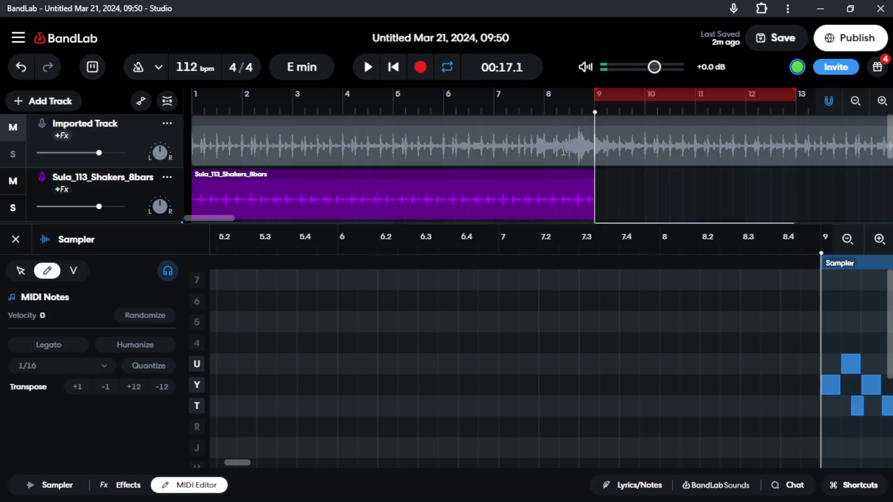
Step: Loop the Sula_113_Shakers_8bars region out to bar 13, matching the end of the cycle range
{"action": "left_click", "coordinate": [573, 112]}
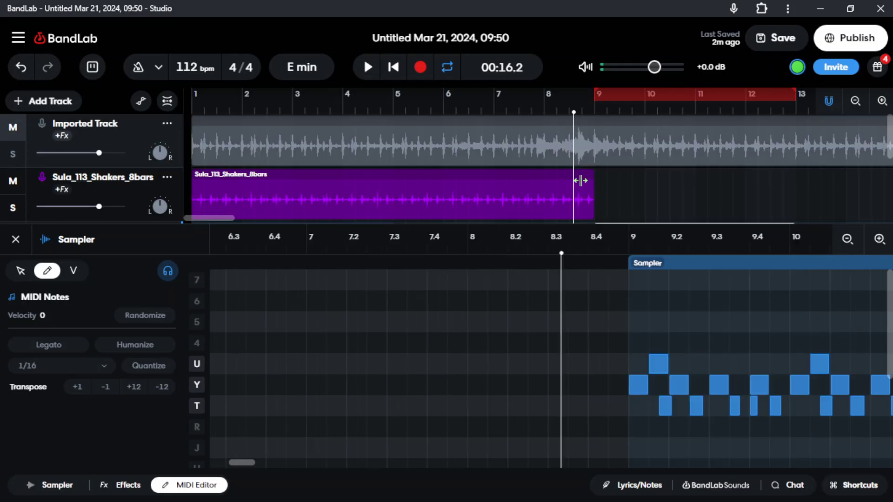
{"action": "left_click", "coordinate": [587, 176]}
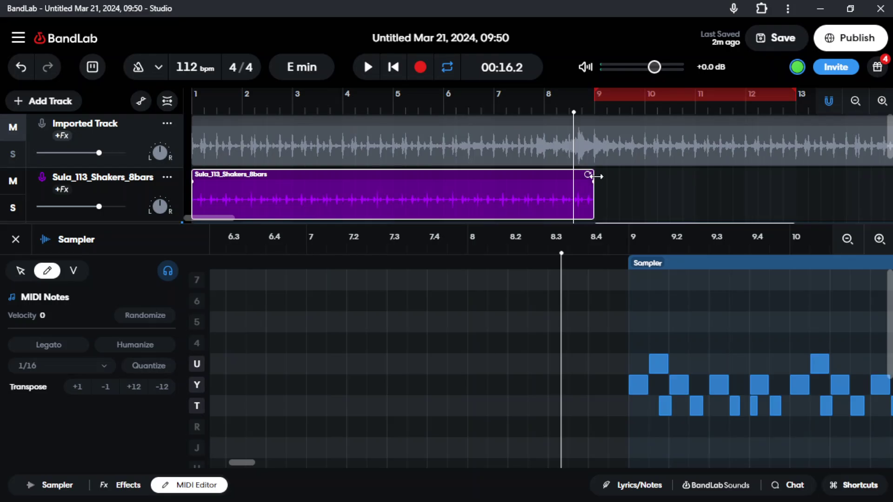
{"action": "left_click_drag", "start_coordinate": [669, 181], "coordinate": [789, 180]}
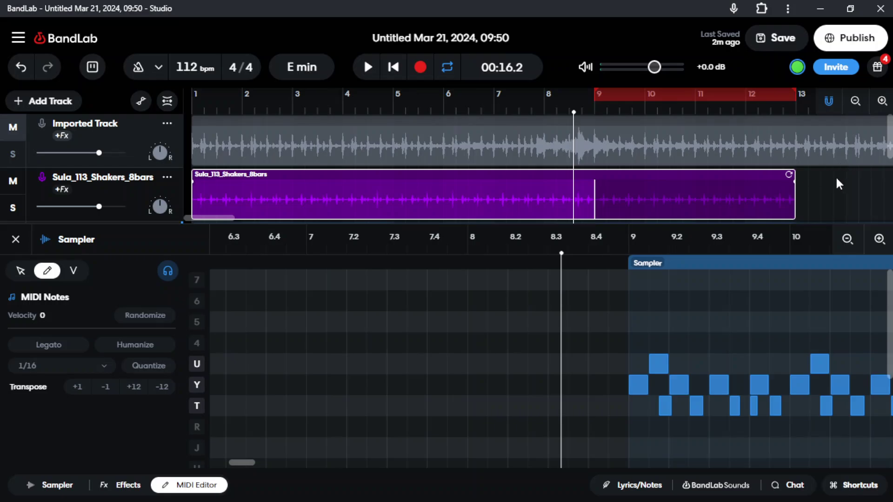
Step: Open the Instrument region at bar 9 in the MIDI editor and play the mix from bar 9 without the reference
{"action": "scroll", "coordinate": [812, 179], "scroll_direction": "down", "scroll_amount": 3}
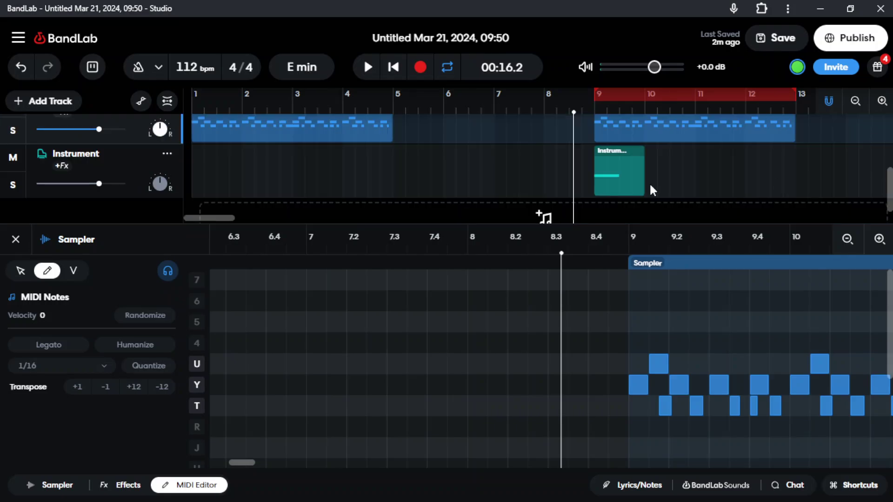
{"action": "left_click", "coordinate": [626, 178]}
{"action": "left_click", "coordinate": [625, 177]}
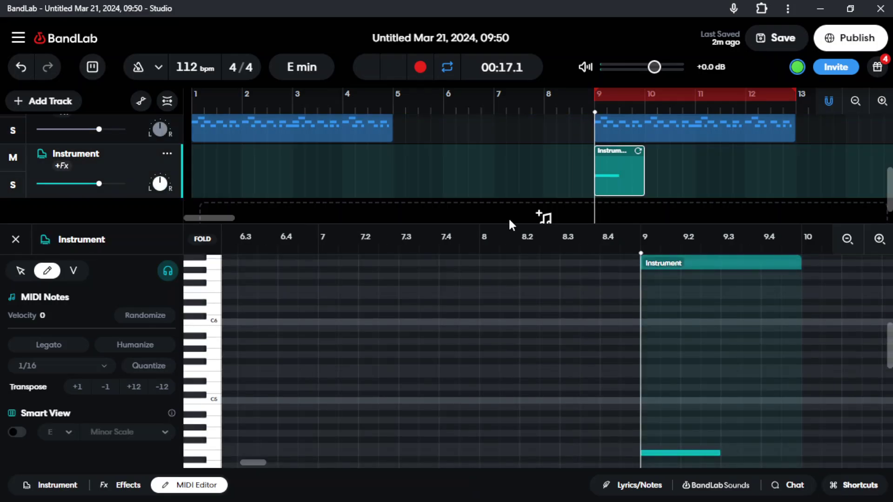
{"action": "key", "text": "space"}
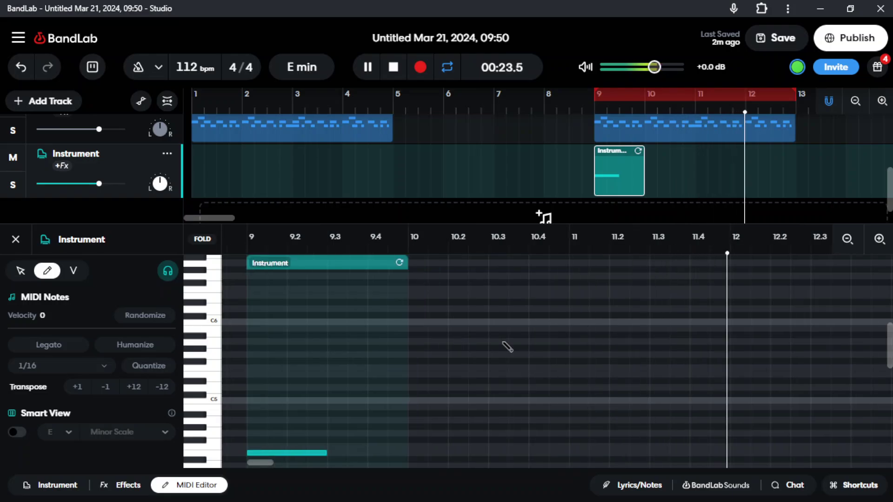
{"action": "key", "text": "space"}
{"action": "key", "text": "space"}
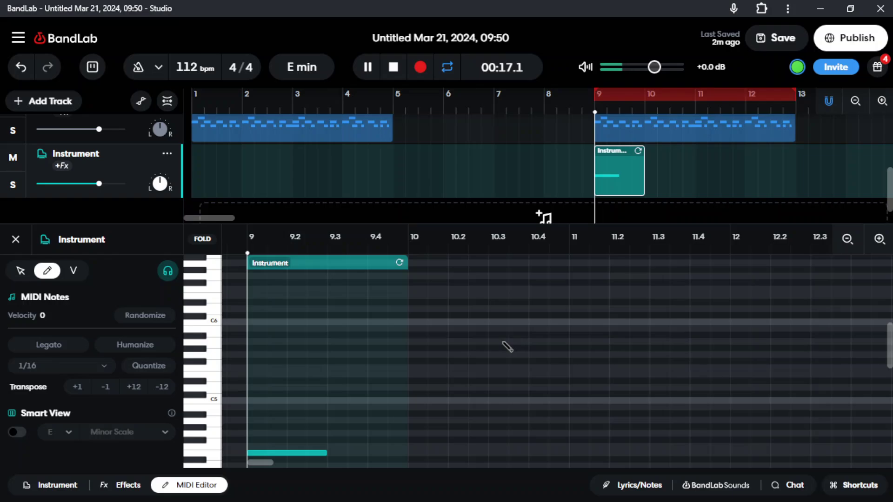
{"action": "scroll", "coordinate": [489, 357], "scroll_direction": "down", "scroll_amount": 2}
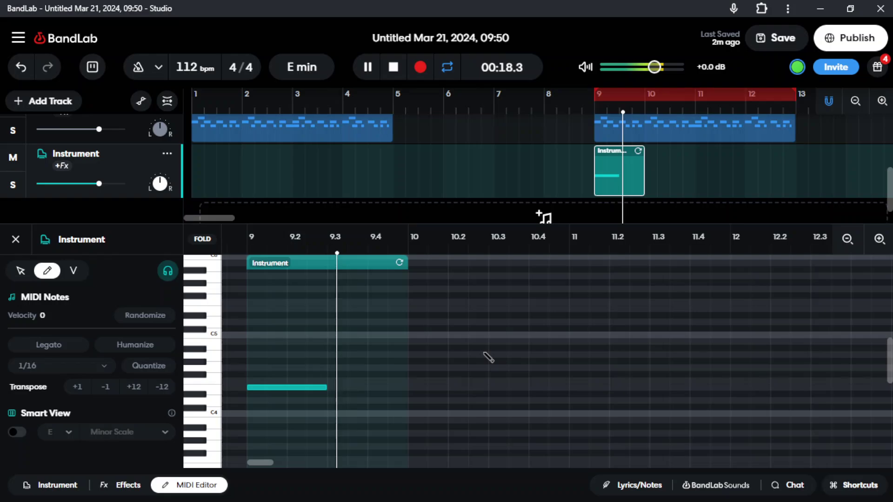
{"action": "key", "text": "space"}
Step: Unmute the Imported Track and repeatedly play the first beats of bar 9 to compare the piano note with the reference
{"action": "scroll", "coordinate": [29, 129], "scroll_direction": "up", "scroll_amount": 3}
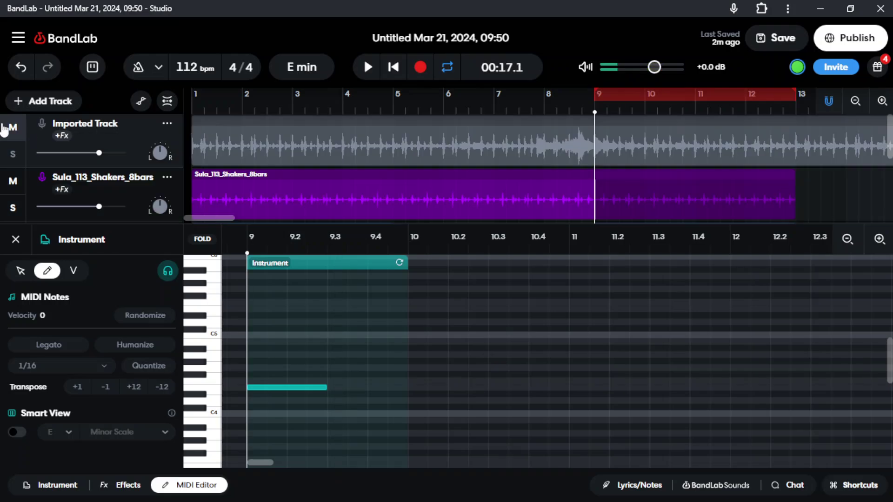
{"action": "left_click", "coordinate": [329, 130]}
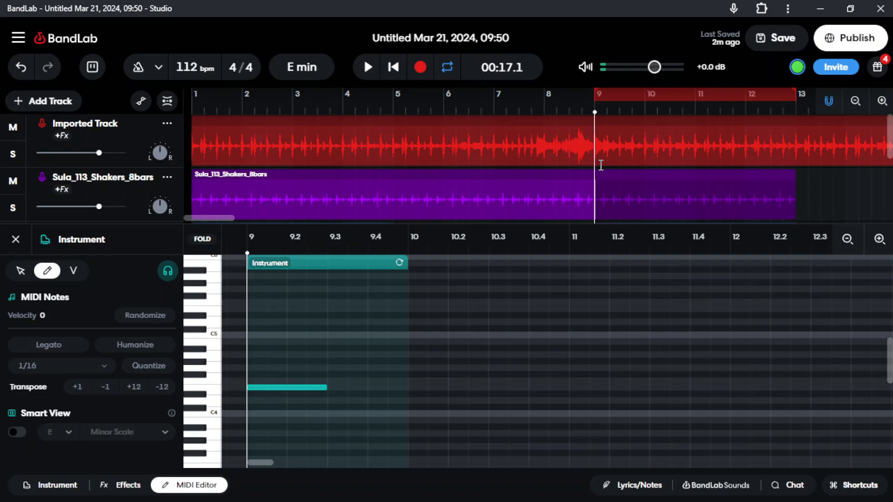
{"action": "scroll", "coordinate": [601, 165], "scroll_direction": "down", "scroll_amount": 3}
{"action": "key", "text": "space"}
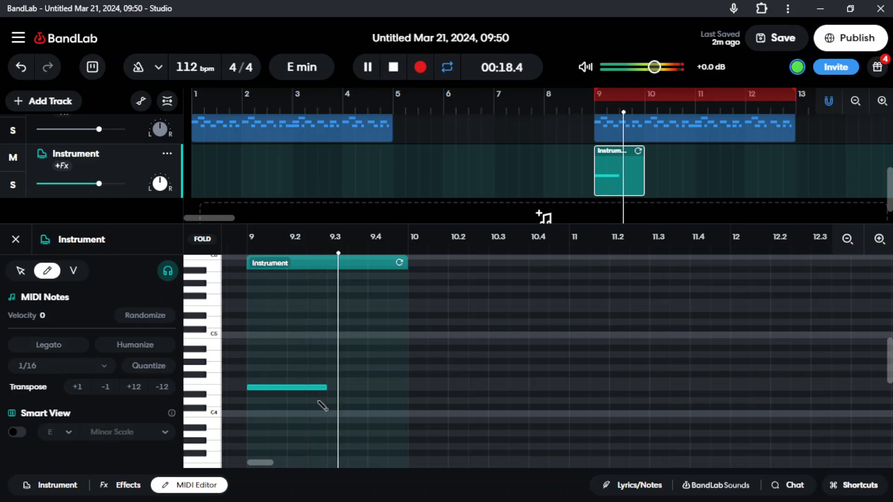
{"action": "key", "text": "space"}
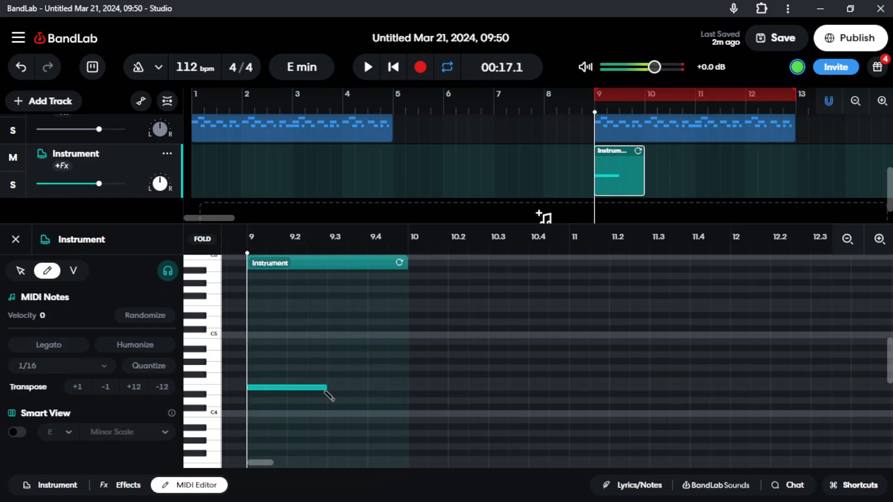
{"action": "key", "text": "space"}
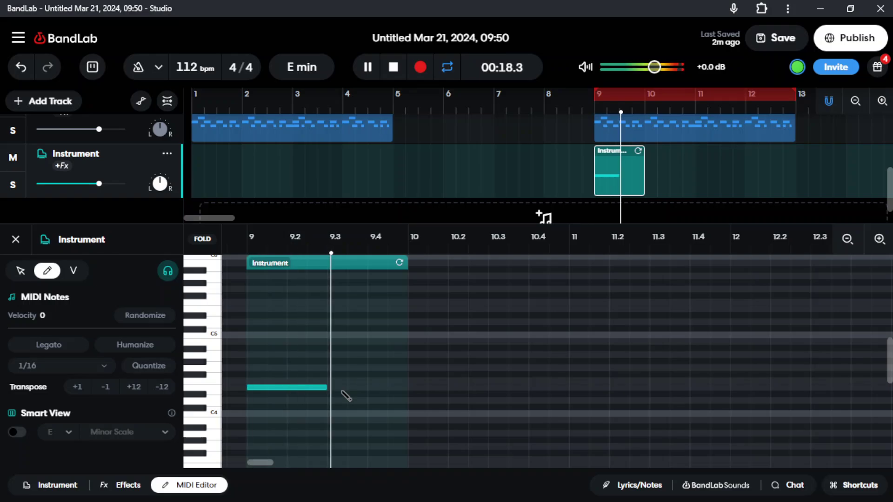
{"action": "key", "text": "space"}
{"action": "key", "text": "space"}
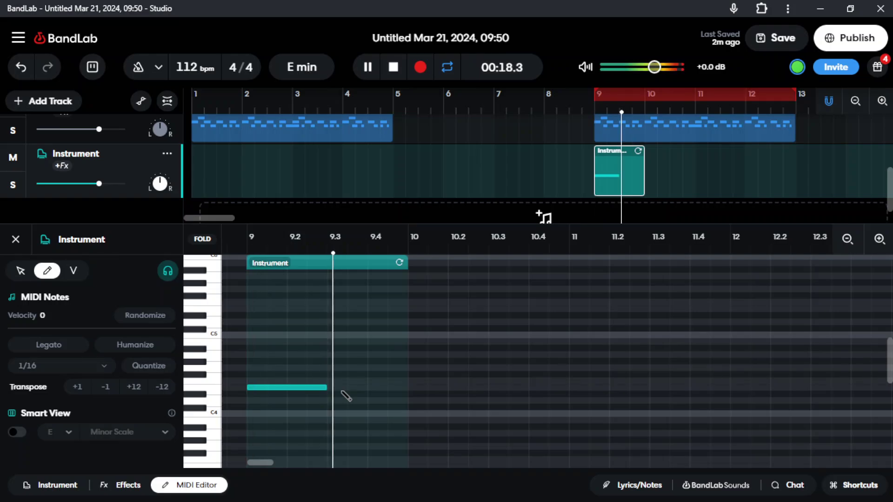
{"action": "key", "text": "space"}
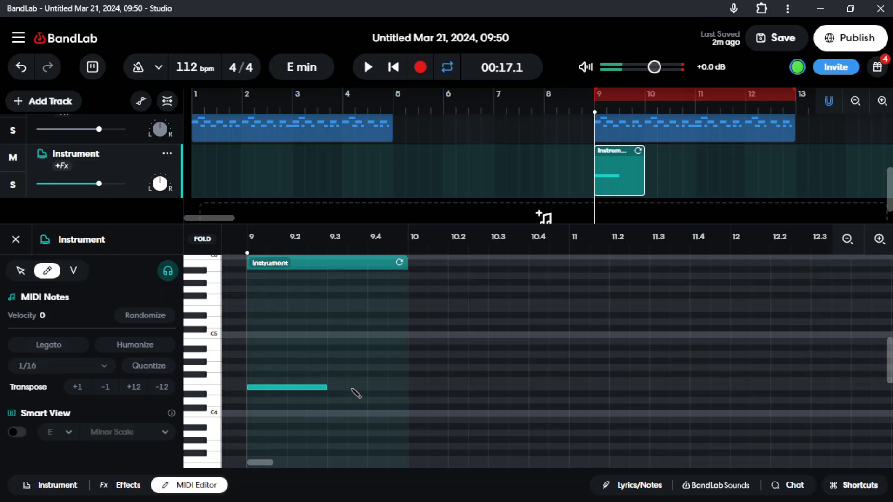
Step: Add a second two-beat E4 note at beat 9.3 of the piano part and play it back
{"action": "left_click", "coordinate": [352, 389]}
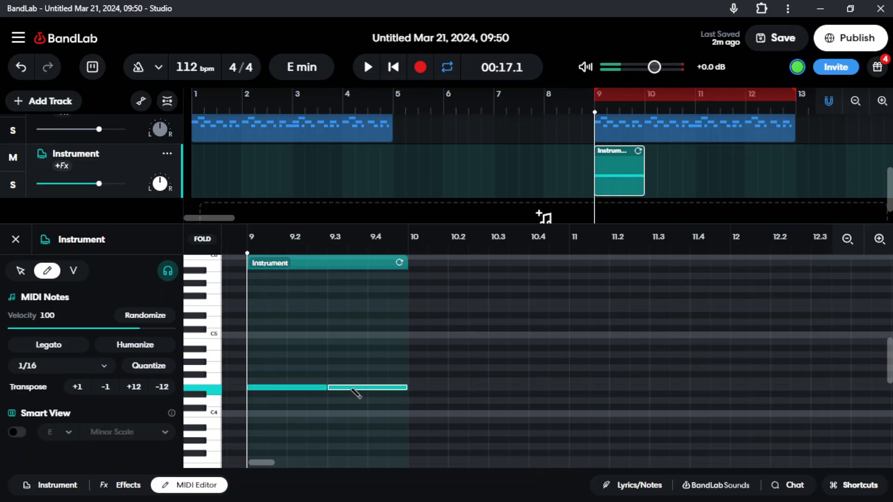
{"action": "key", "text": "space"}
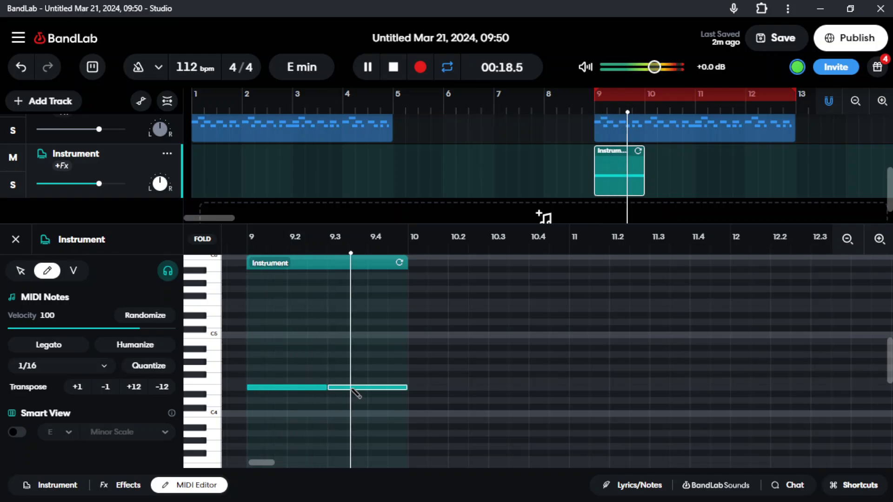
{"action": "key", "text": "space"}
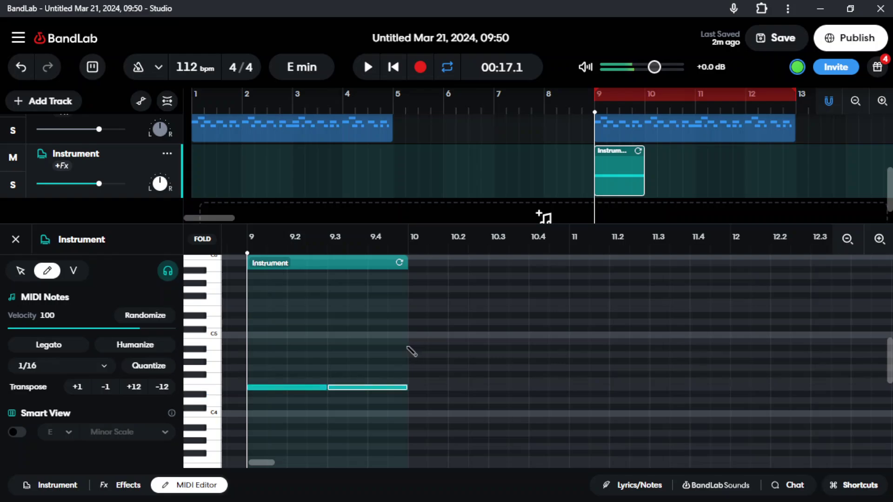
Step: Extend the Instrument region to beat 11.4 and shift the second E4 note half a beat later, checking it by playback
{"action": "left_click_drag", "start_coordinate": [412, 346], "coordinate": [687, 348]}
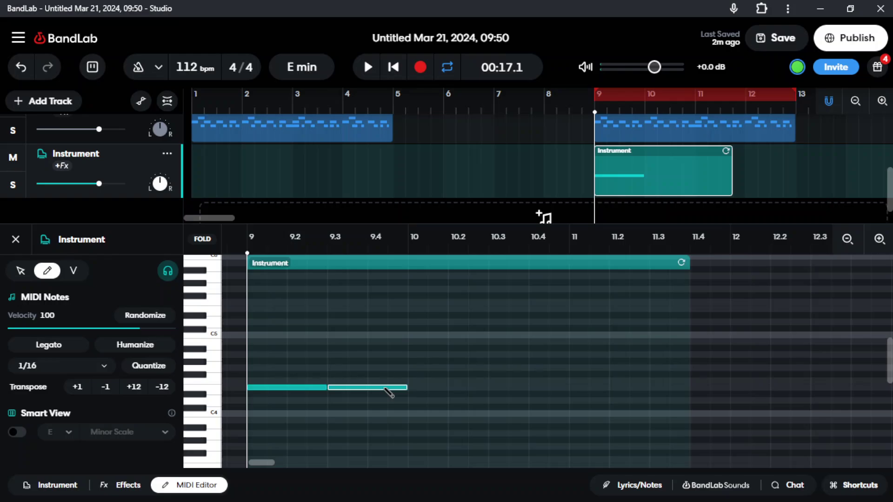
{"action": "left_click_drag", "start_coordinate": [399, 387], "coordinate": [407, 387]}
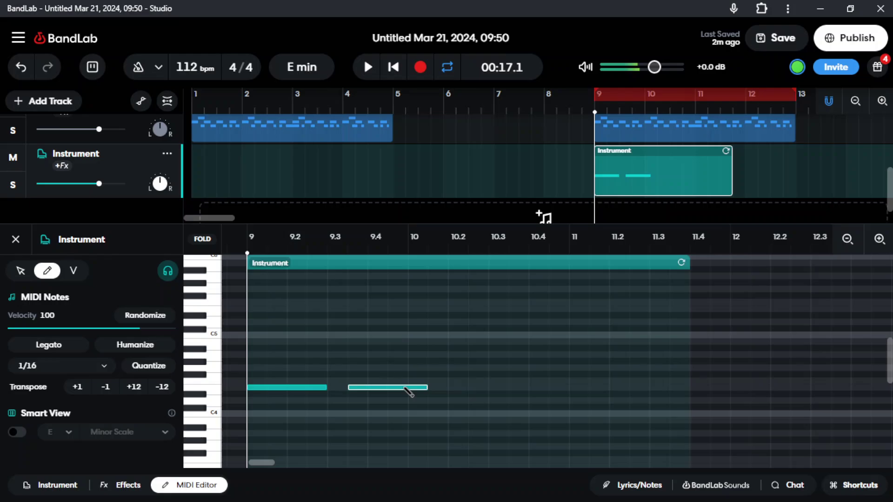
{"action": "key", "text": "space"}
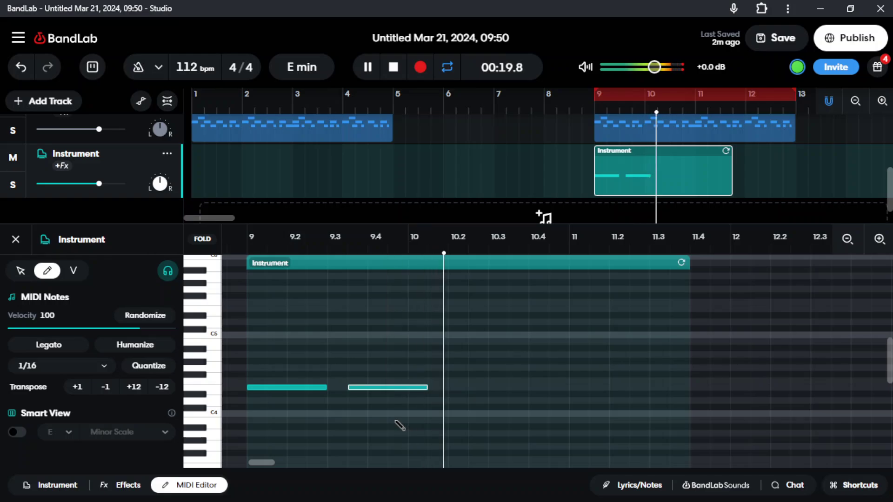
{"action": "key", "text": "space"}
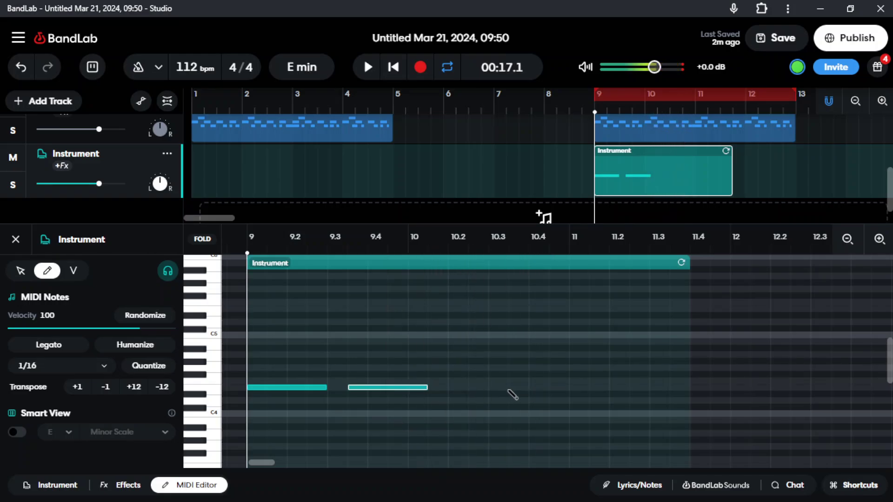
Step: Add a third two-beat E4 note starting half a beat after 10.3 and play it back
{"action": "left_click", "coordinate": [515, 388]}
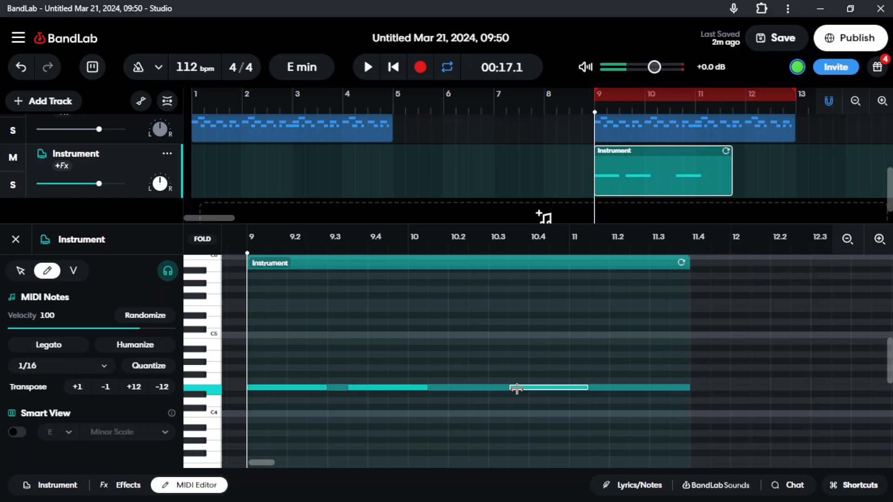
{"action": "key", "text": "space"}
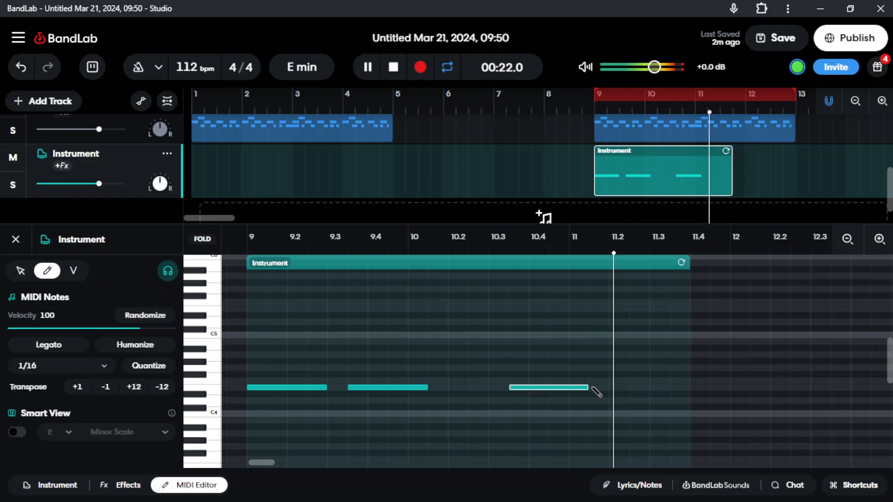
{"action": "key", "text": "space"}
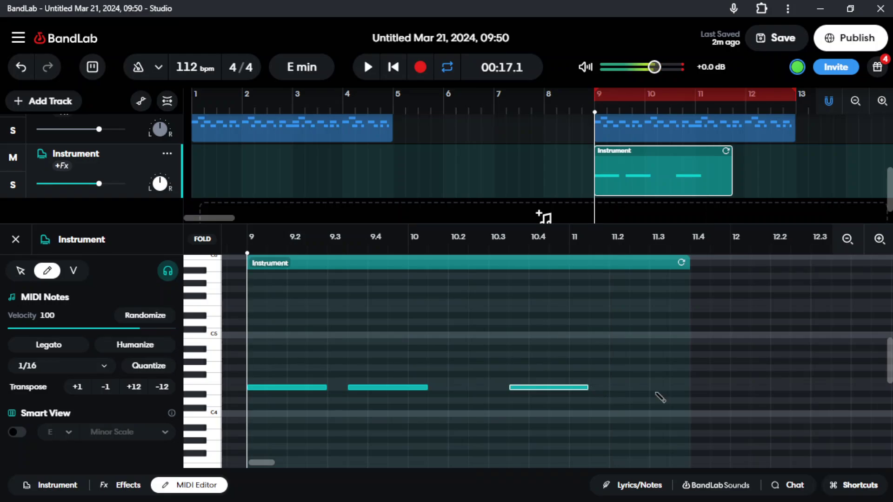
Step: Extend the Instrument region to half a beat before bar 13 and add a two-beat E4 note half a beat after 11.3
{"action": "key", "text": "space"}
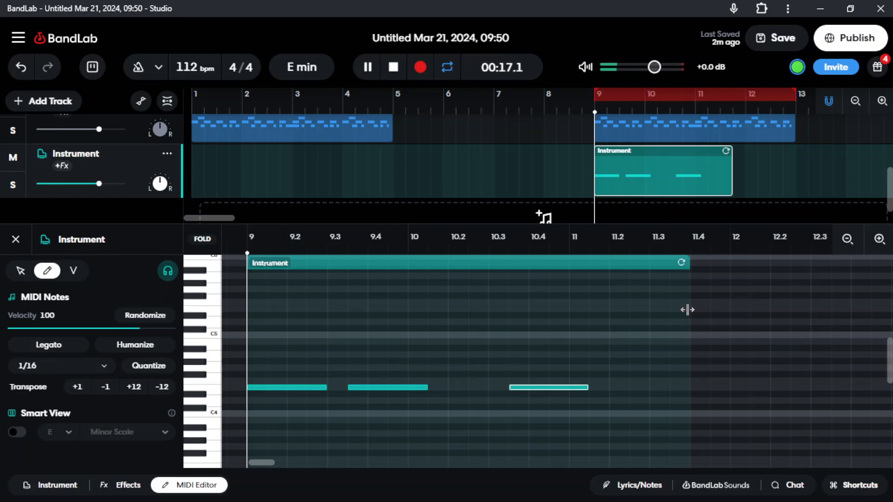
{"action": "left_click_drag", "start_coordinate": [688, 310], "coordinate": [870, 310]}
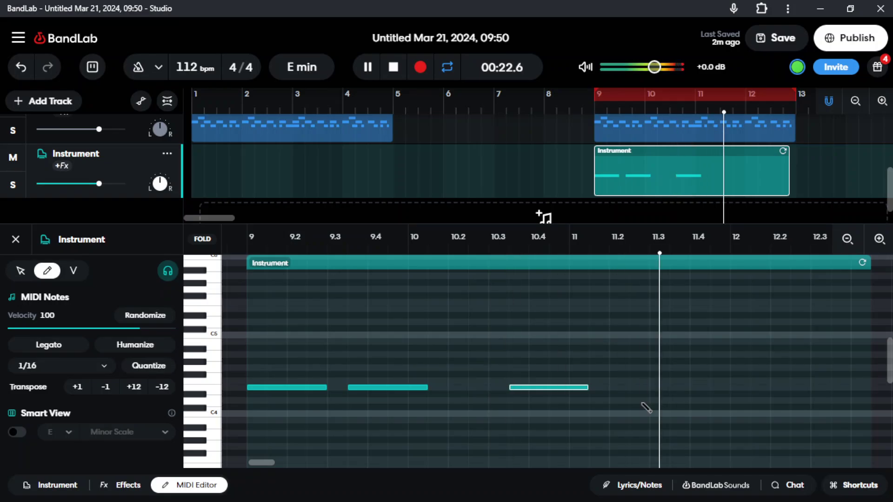
{"action": "key", "text": "space"}
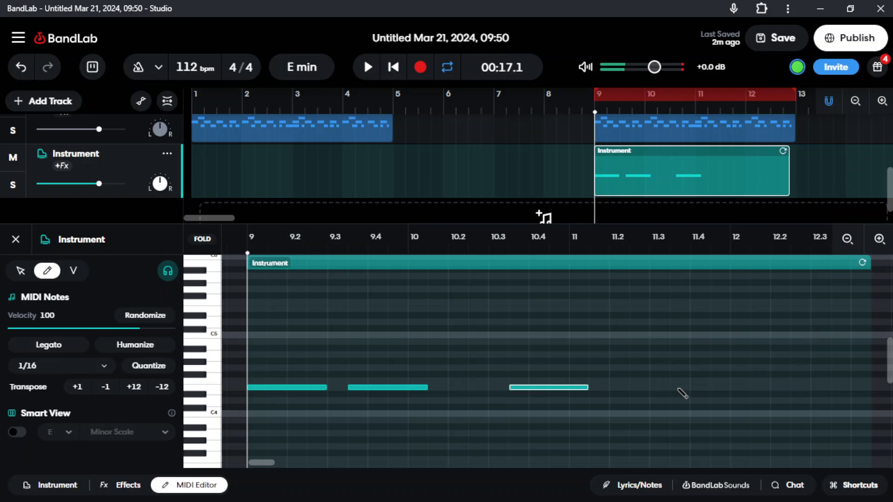
{"action": "left_click", "coordinate": [678, 388]}
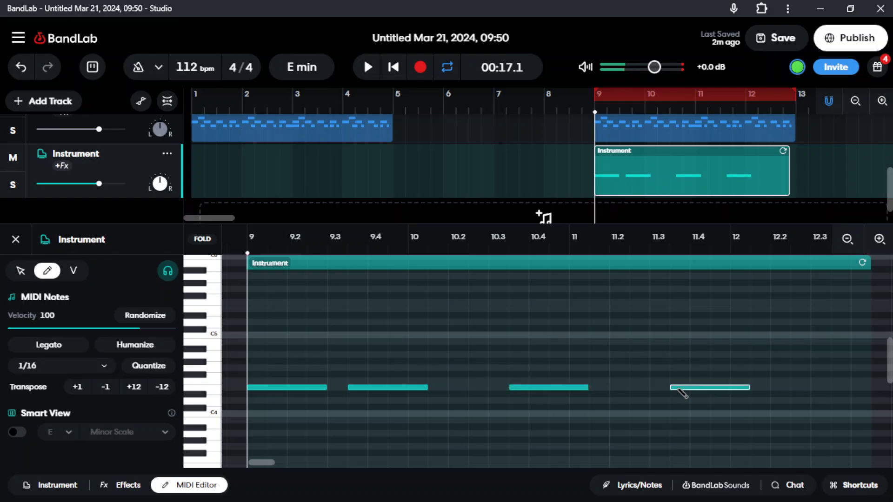
Step: Try a fifth two-beat E4 note at beat 12.2 against the reference, and remove it after playback
{"action": "left_click", "coordinate": [774, 383]}
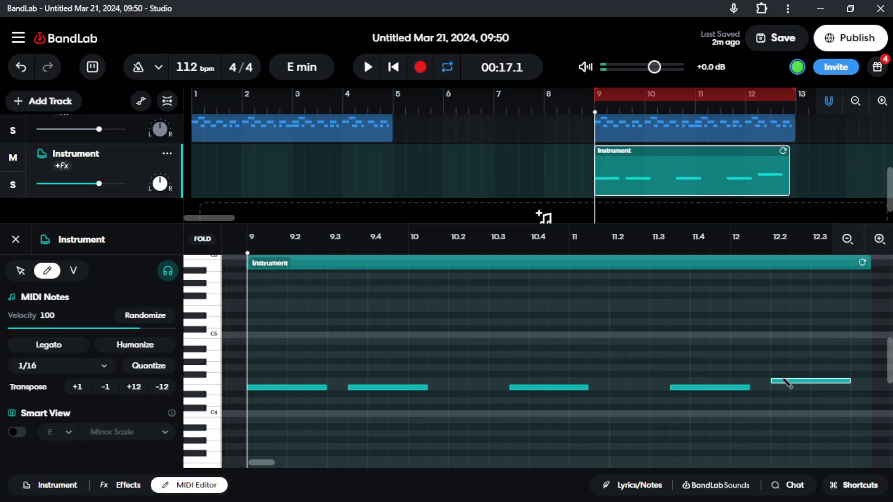
{"action": "left_click", "coordinate": [785, 385]}
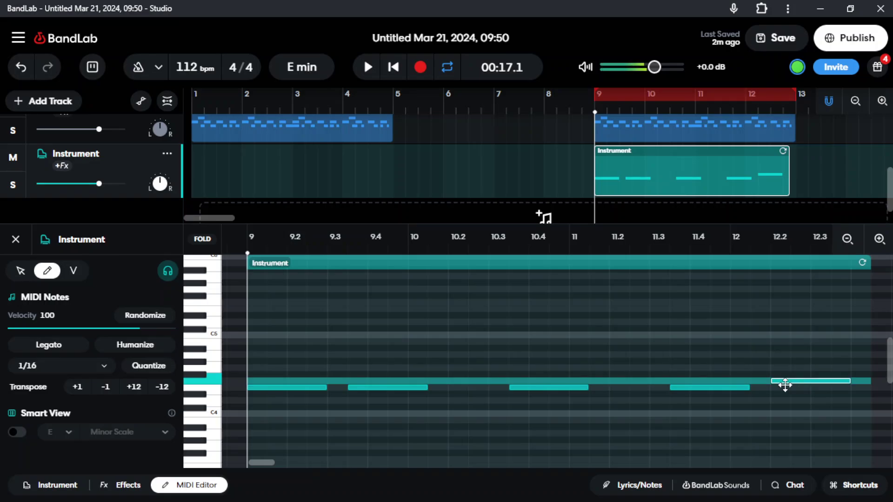
{"action": "left_click_drag", "start_coordinate": [786, 386], "coordinate": [788, 394]}
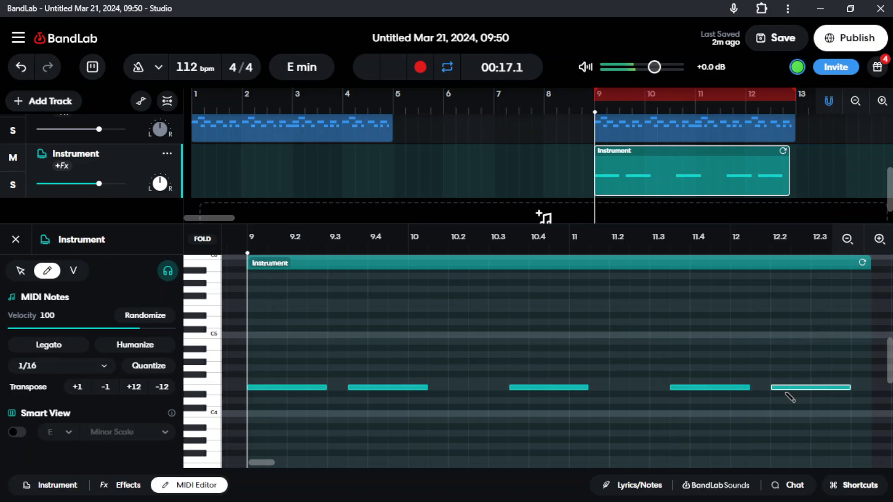
{"action": "key", "text": "space"}
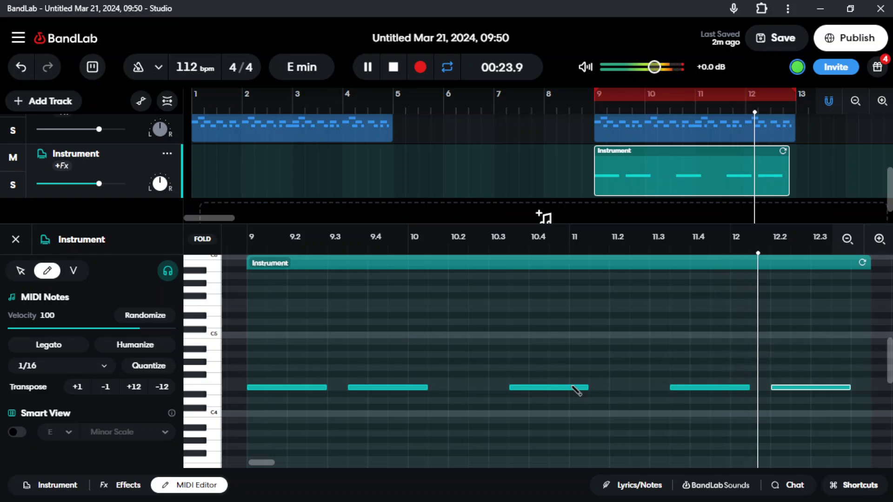
{"action": "key", "text": "space"}
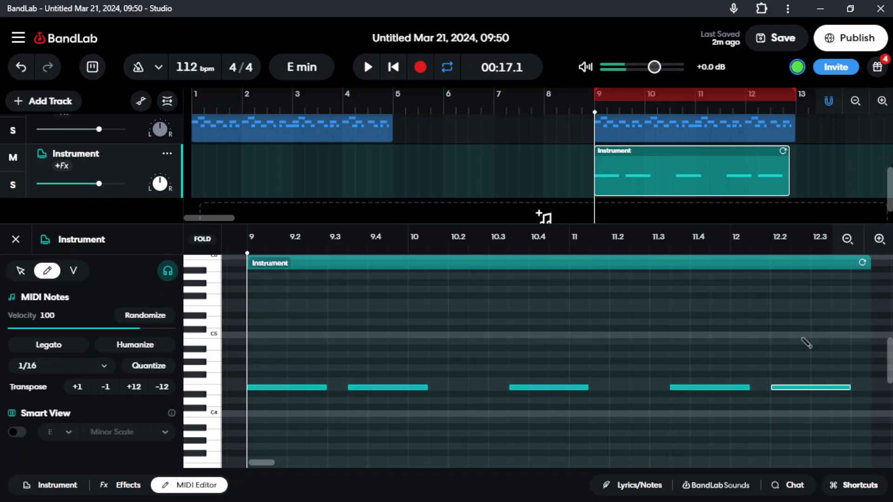
{"action": "key", "text": "Delete"}
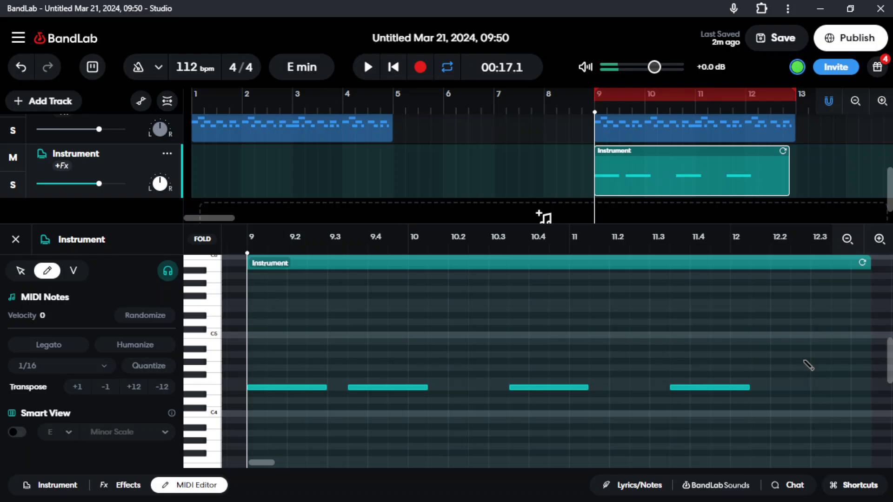
Step: Add a fifth, one-beat E4 note starting half a beat after 12.3 and ending at the region's end, checking it by playback
{"action": "key", "text": "space"}
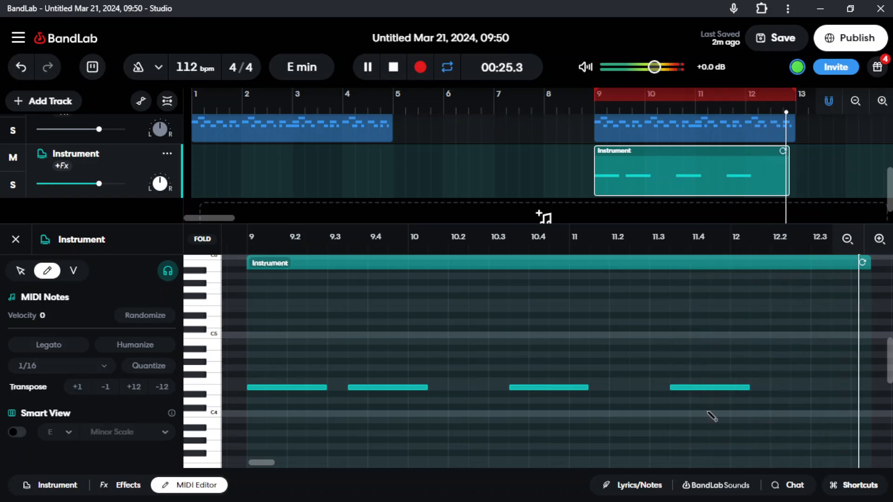
{"action": "key", "text": "space"}
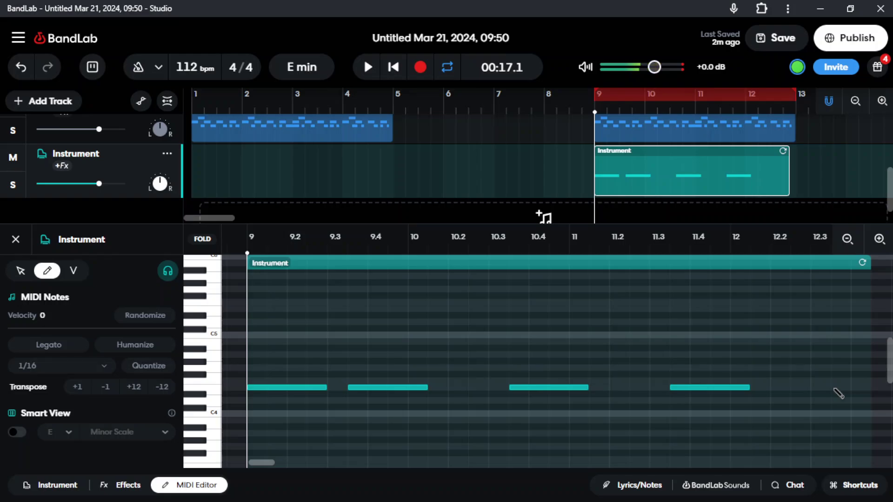
{"action": "left_click", "coordinate": [839, 394]}
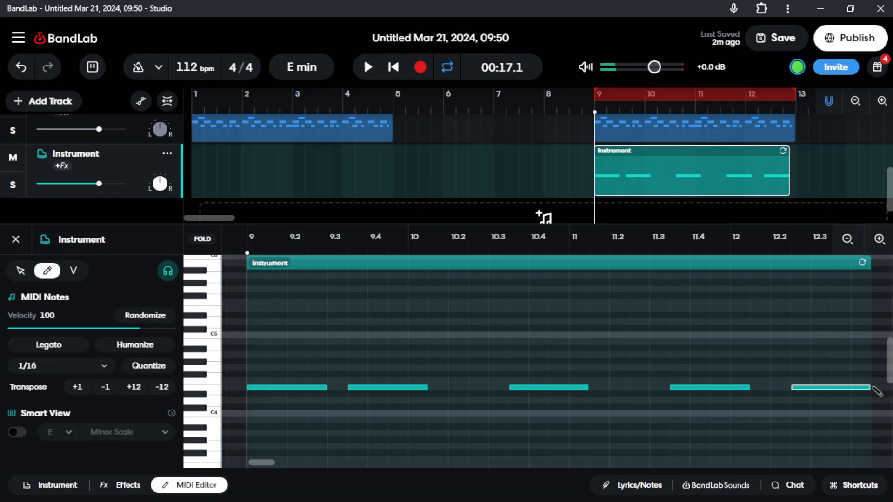
{"action": "mouse_move", "coordinate": [843, 386]}
{"action": "left_mouse_down"}
{"action": "mouse_move", "coordinate": [815, 387]}
{"action": "mouse_move", "coordinate": [848, 387]}
{"action": "left_mouse_up"}
{"action": "key", "text": "space"}
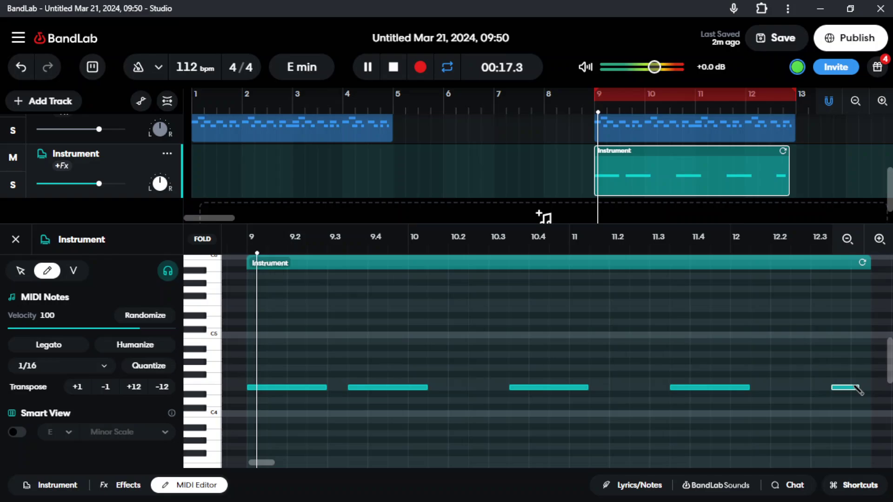
{"action": "left_click_drag", "start_coordinate": [865, 388], "coordinate": [869, 388]}
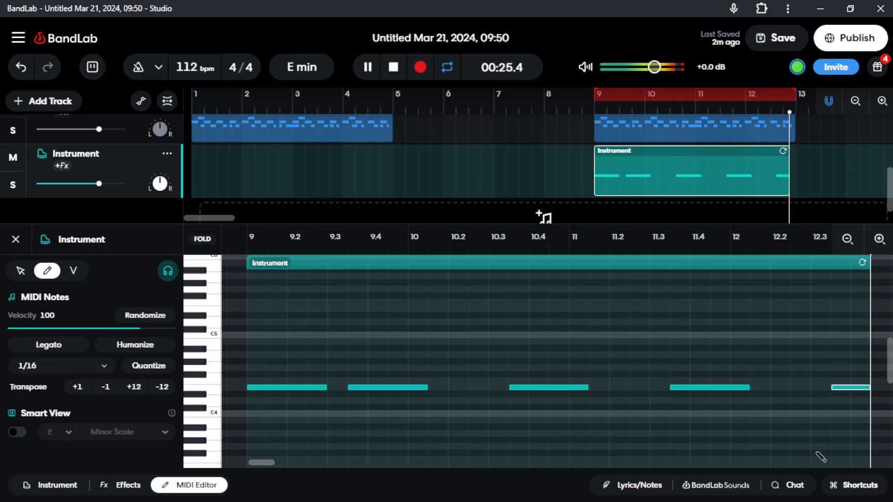
{"action": "key", "text": "space"}
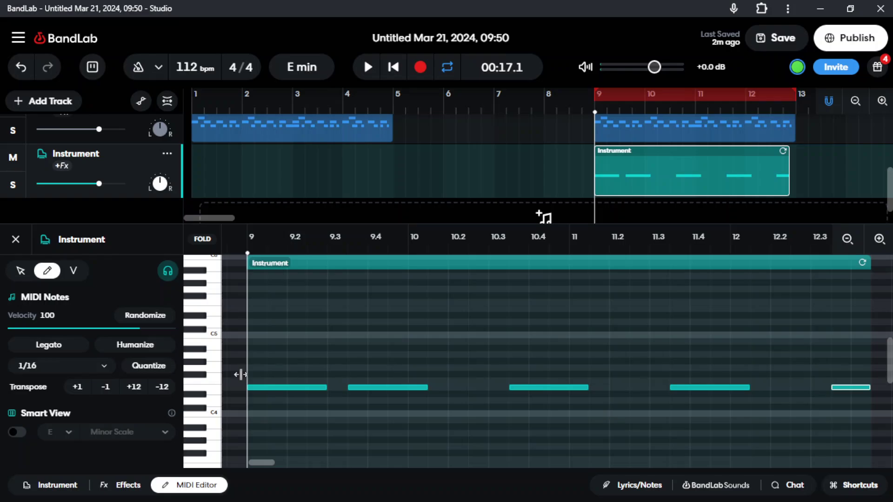
Step: Duplicate all five E4 notes in place, transpose the copies down 12 semitones to E3, and play back the part
{"action": "left_click", "coordinate": [18, 272]}
{"action": "left_click_drag", "start_coordinate": [281, 353], "coordinate": [313, 403]}
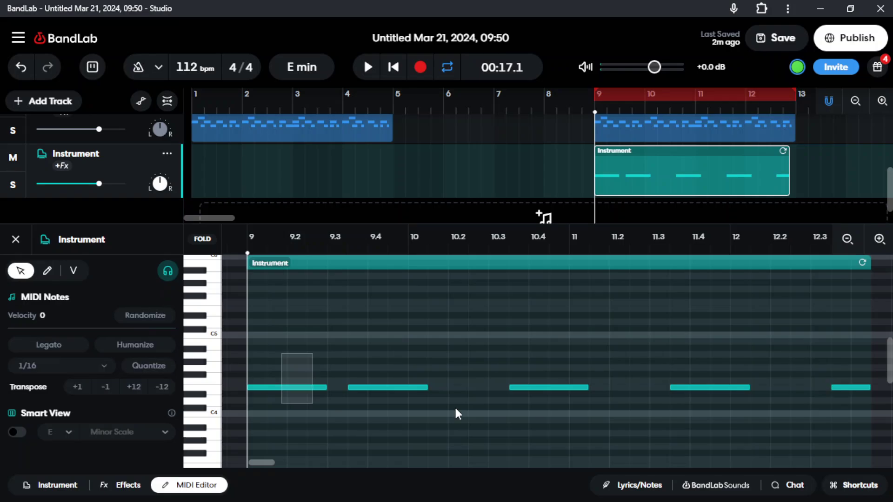
{"action": "left_click_drag", "start_coordinate": [456, 414], "coordinate": [809, 400]}
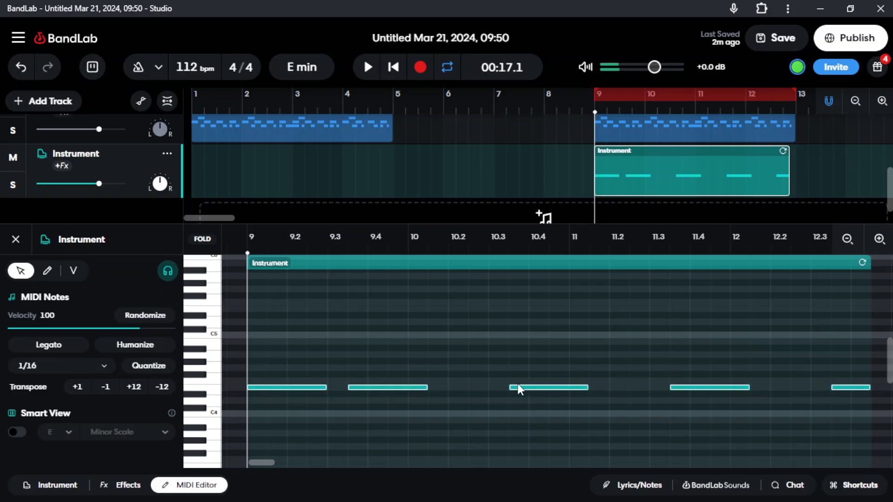
{"action": "right_click", "coordinate": [518, 385]}
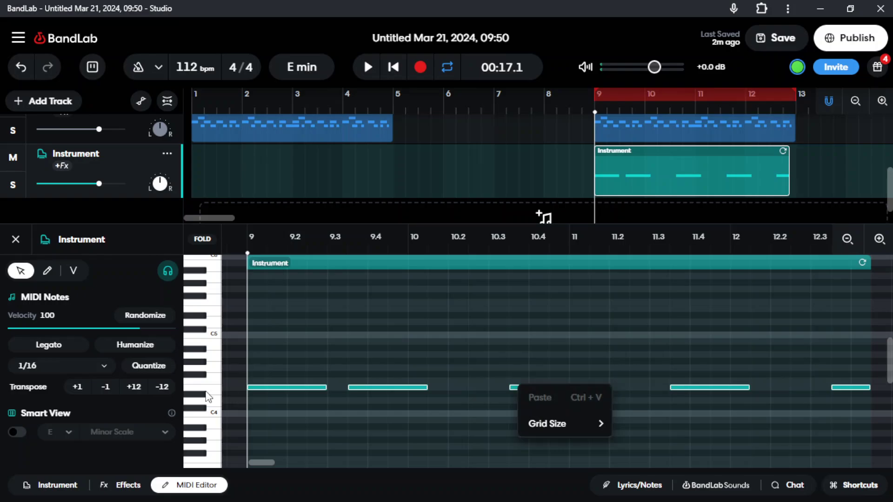
{"action": "left_click", "coordinate": [421, 331]}
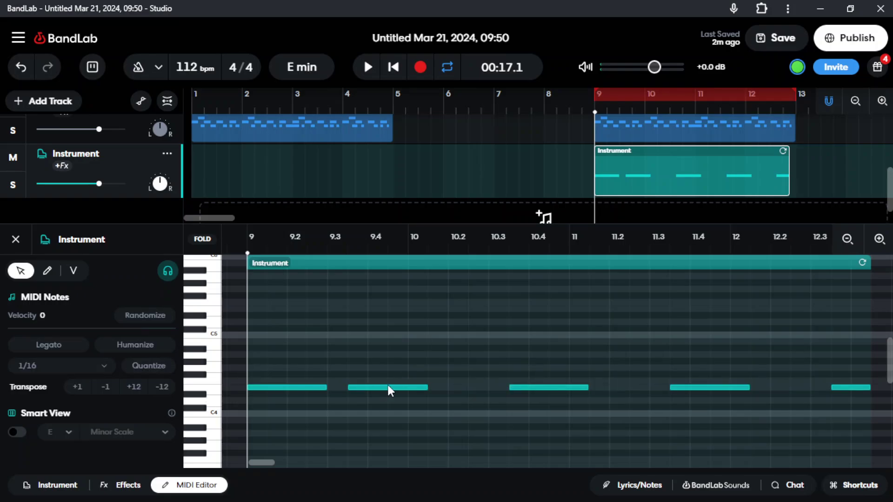
{"action": "left_click_drag", "start_coordinate": [298, 370], "coordinate": [850, 406]}
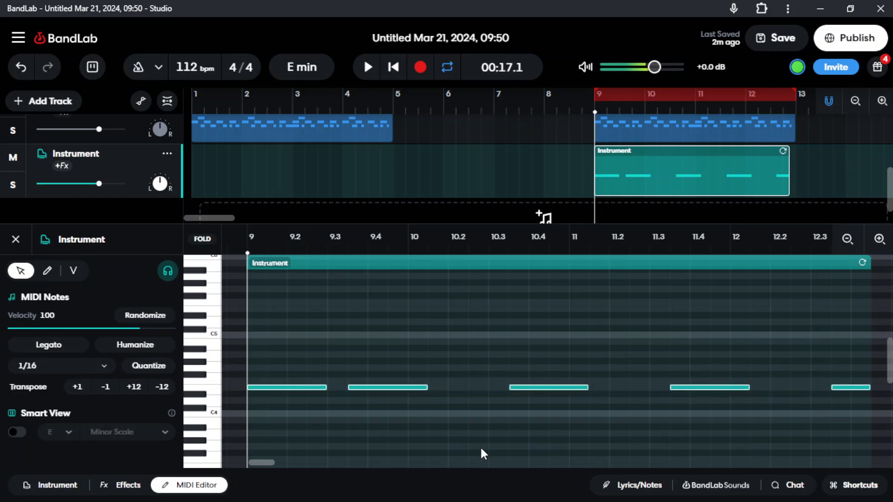
{"action": "right_click", "coordinate": [269, 385]}
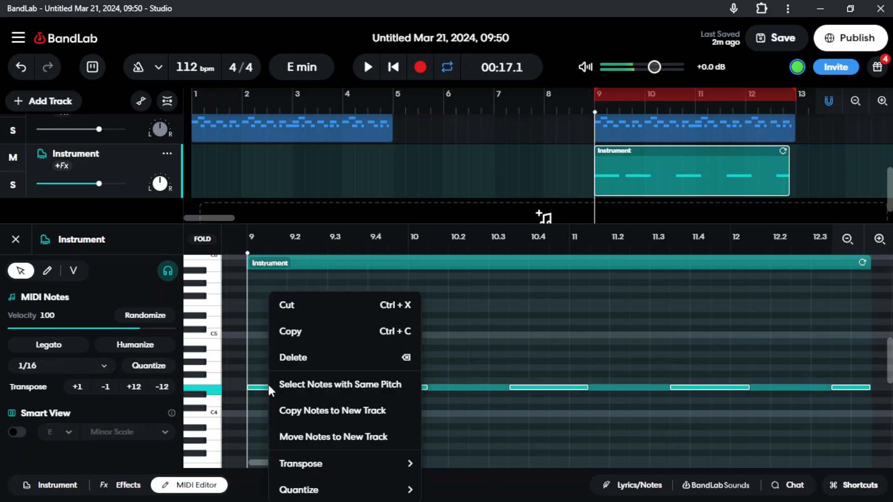
{"action": "left_click", "coordinate": [319, 332]}
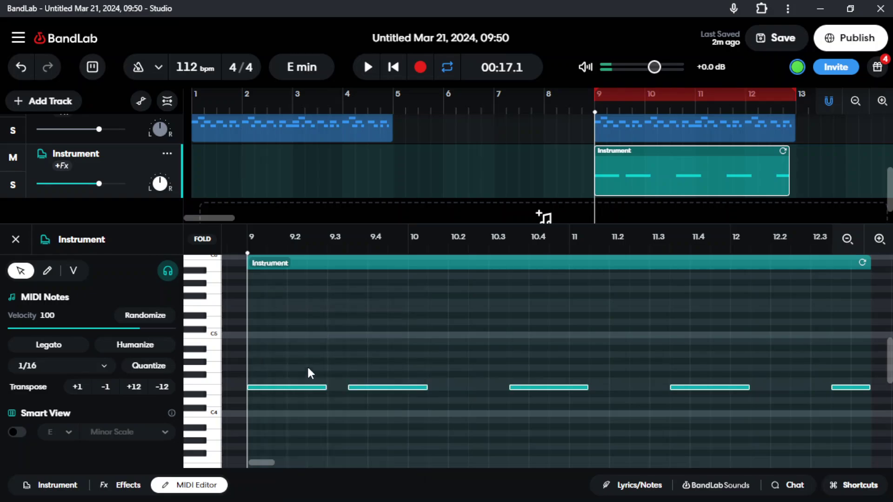
{"action": "right_click", "coordinate": [289, 406]}
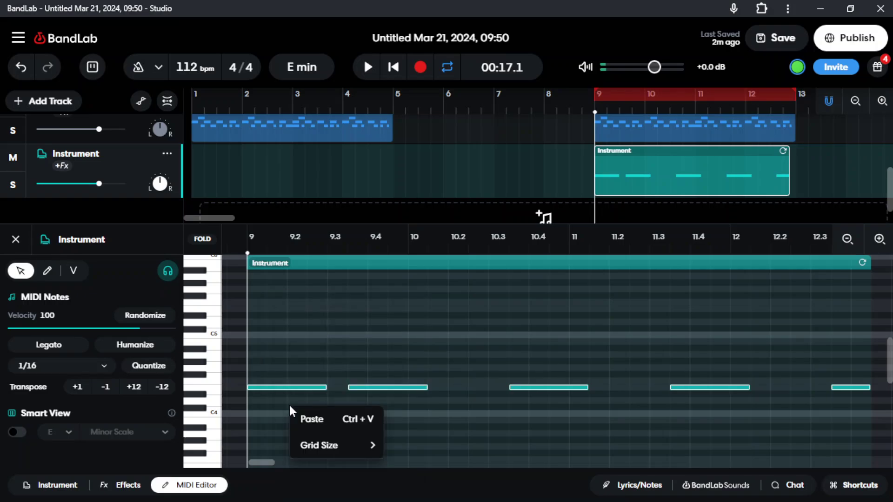
{"action": "left_click", "coordinate": [311, 418]}
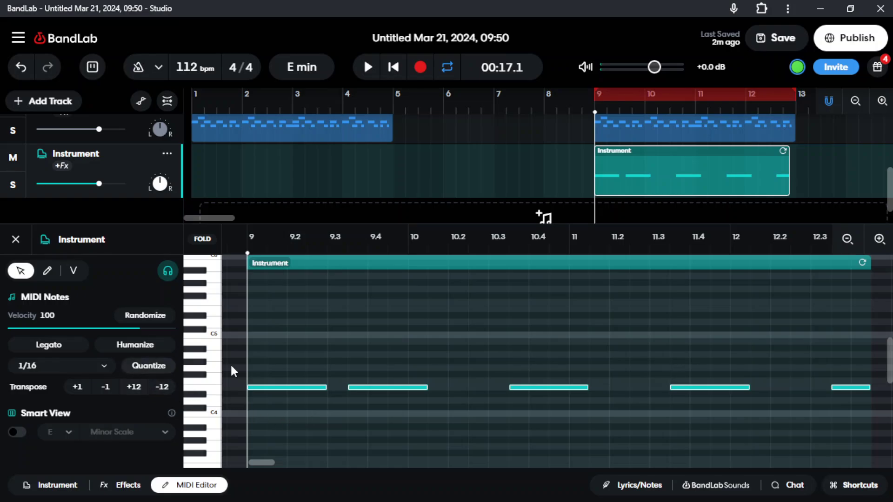
{"action": "scroll", "coordinate": [317, 440], "scroll_direction": "down", "scroll_amount": 2}
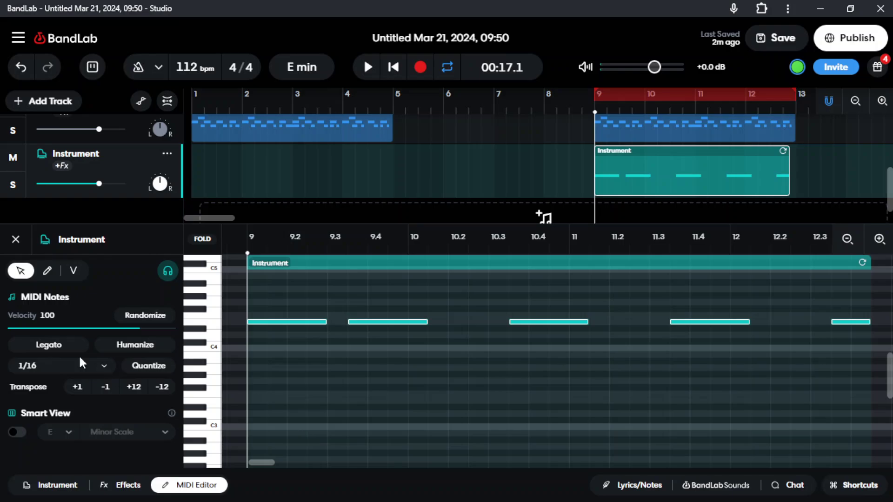
{"action": "left_click", "coordinate": [158, 388]}
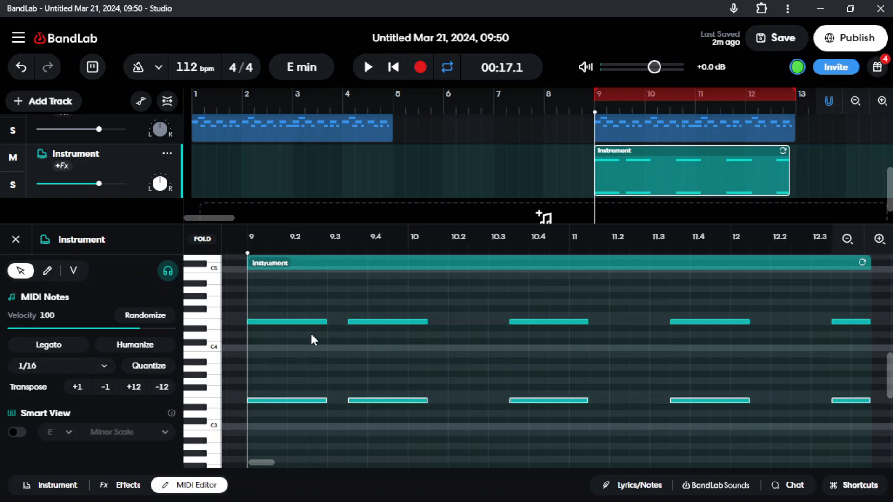
{"action": "key", "text": "space"}
{"action": "scroll", "coordinate": [12, 138], "scroll_direction": "up", "scroll_amount": 3}
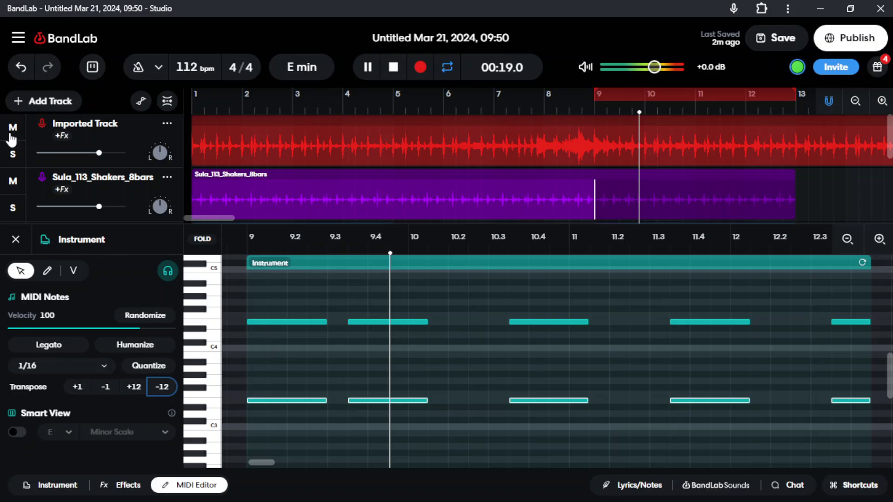
{"action": "scroll", "coordinate": [541, 165], "scroll_direction": "down", "scroll_amount": 3}
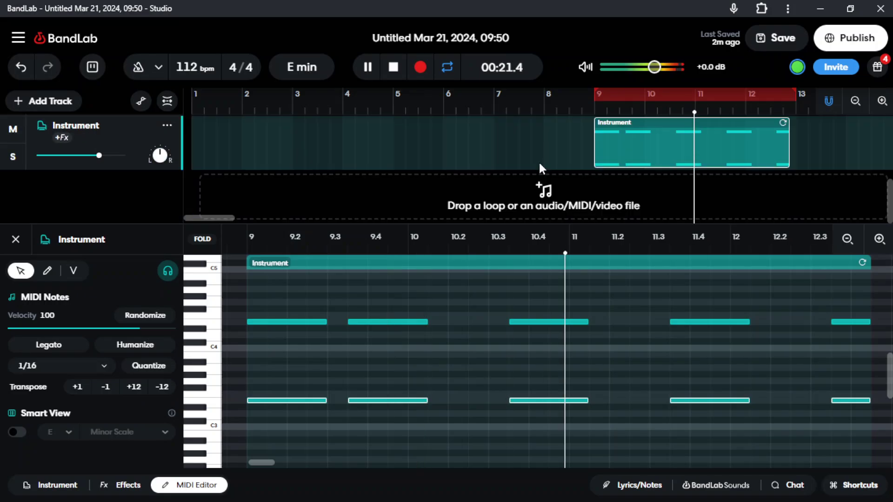
{"action": "key", "text": "space"}
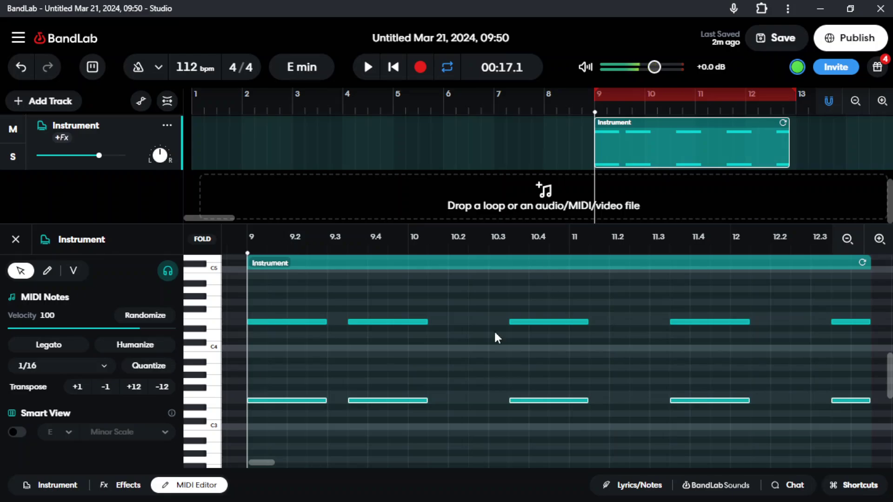
Step: Duplicate the five E4 notes in place again, transpose these copies up 12 semitones to E5, and play them back
{"action": "scroll", "coordinate": [351, 378], "scroll_direction": "up", "scroll_amount": 3}
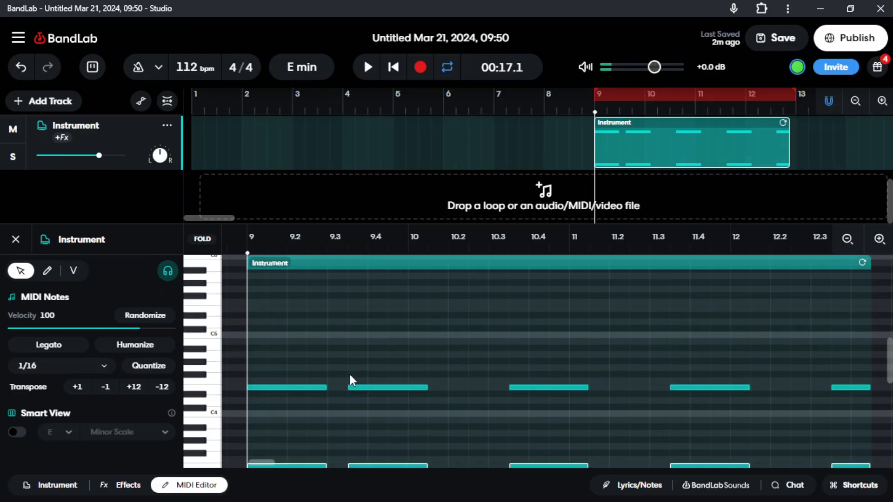
{"action": "left_click_drag", "start_coordinate": [300, 354], "coordinate": [745, 403]}
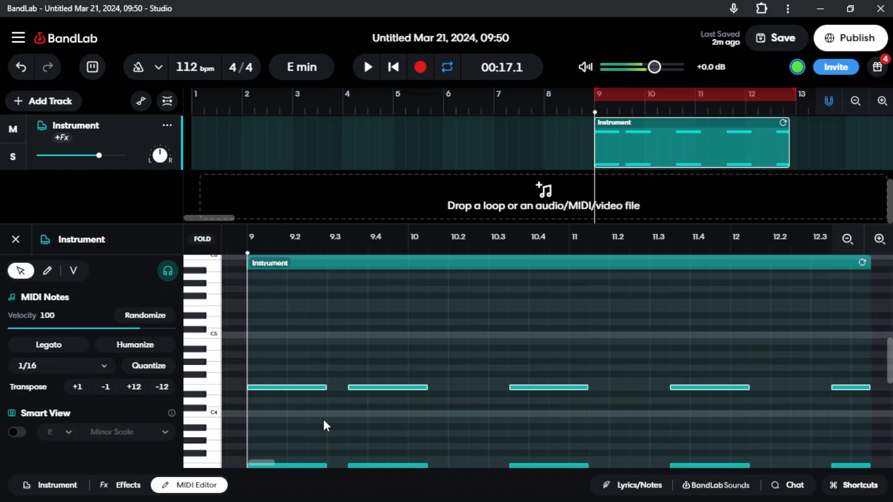
{"action": "right_click", "coordinate": [300, 387]}
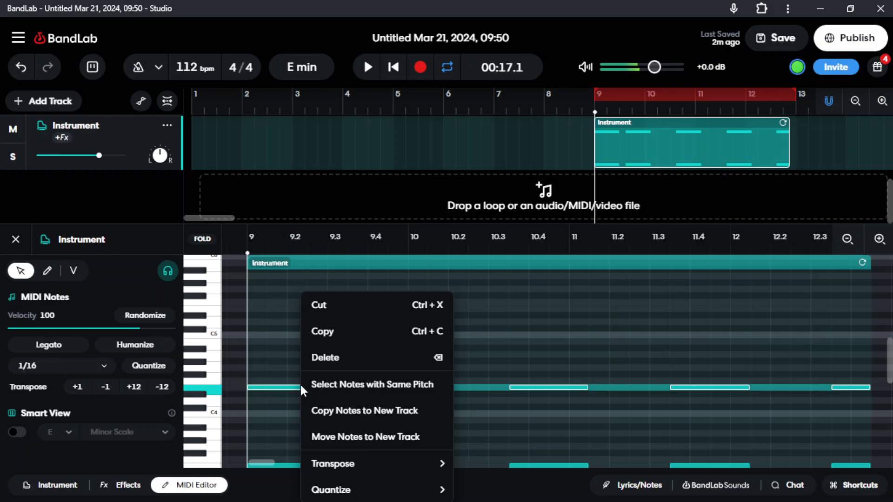
{"action": "left_click", "coordinate": [333, 333]}
{"action": "right_click", "coordinate": [283, 359]}
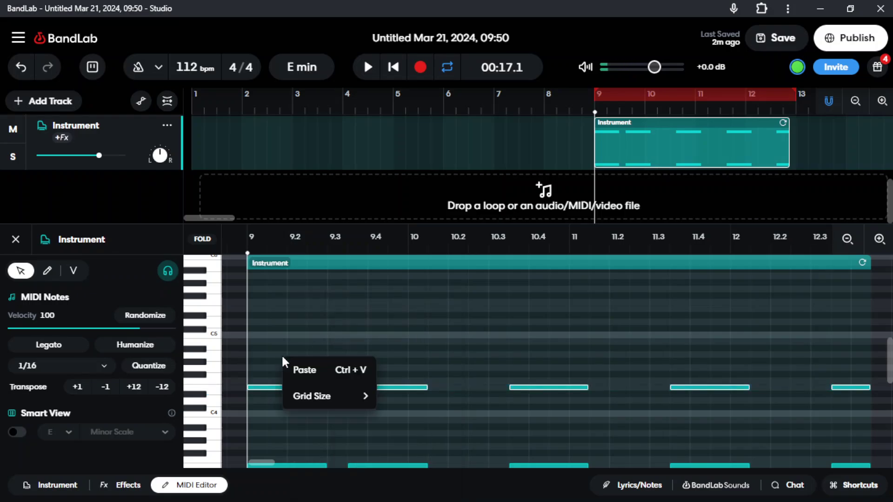
{"action": "left_click", "coordinate": [291, 368]}
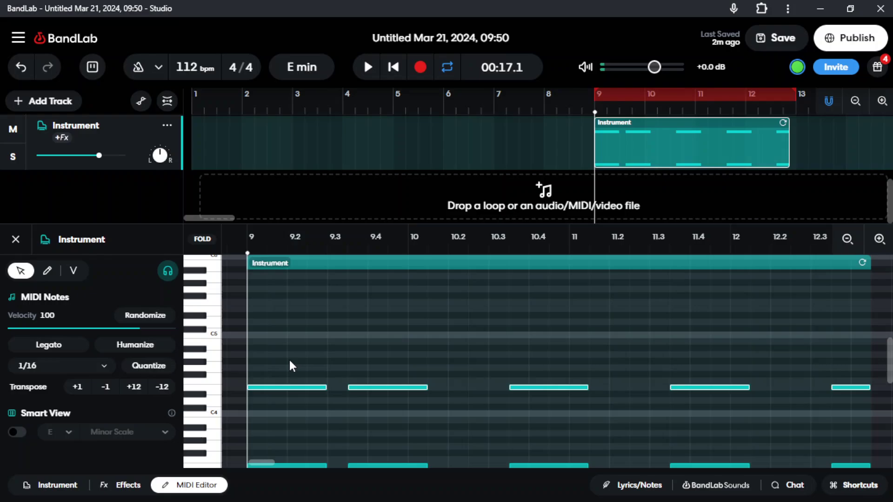
{"action": "left_click", "coordinate": [131, 387]}
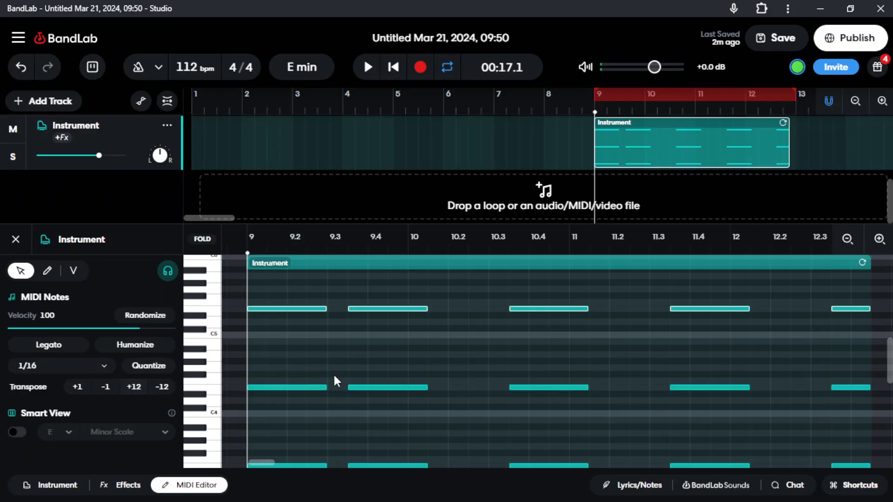
{"action": "key", "text": "space"}
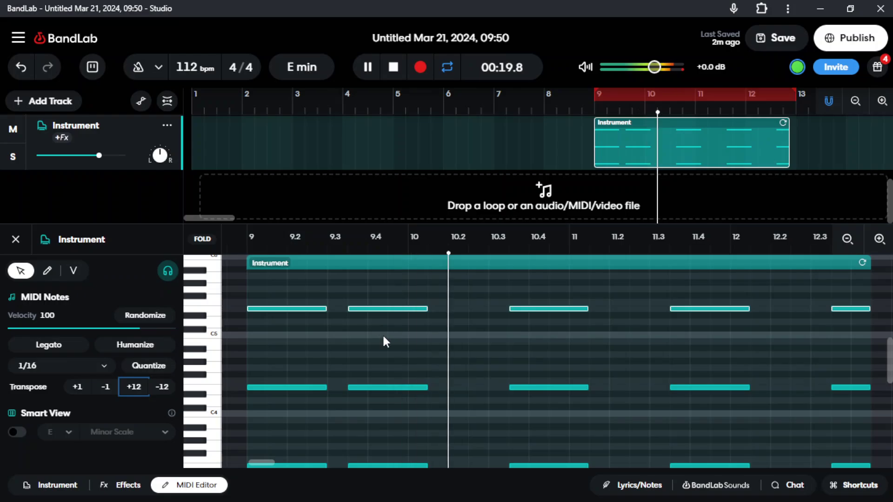
{"action": "key", "text": "space"}
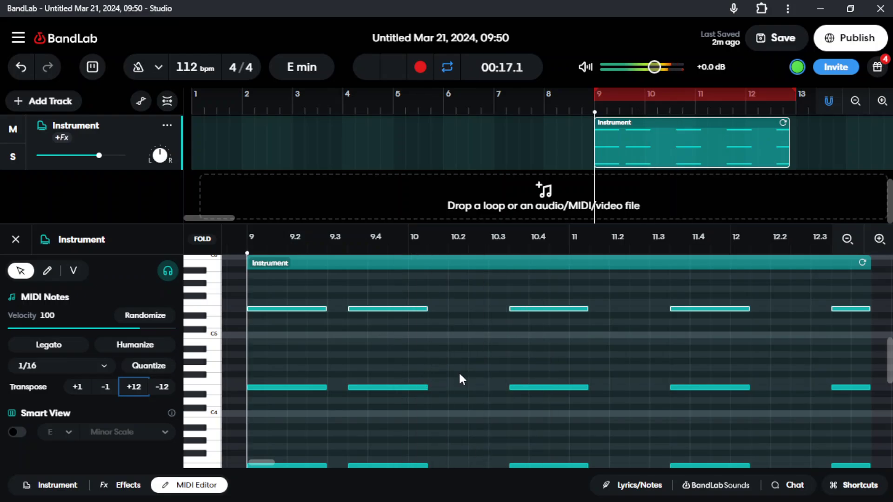
Step: Lengthen the first E3 and E4 notes to reach the second notes, half a beat after 9.3, and play back the change
{"action": "scroll", "coordinate": [460, 374], "scroll_direction": "down", "scroll_amount": 3}
{"action": "scroll", "coordinate": [337, 317], "scroll_direction": "up", "scroll_amount": 3}
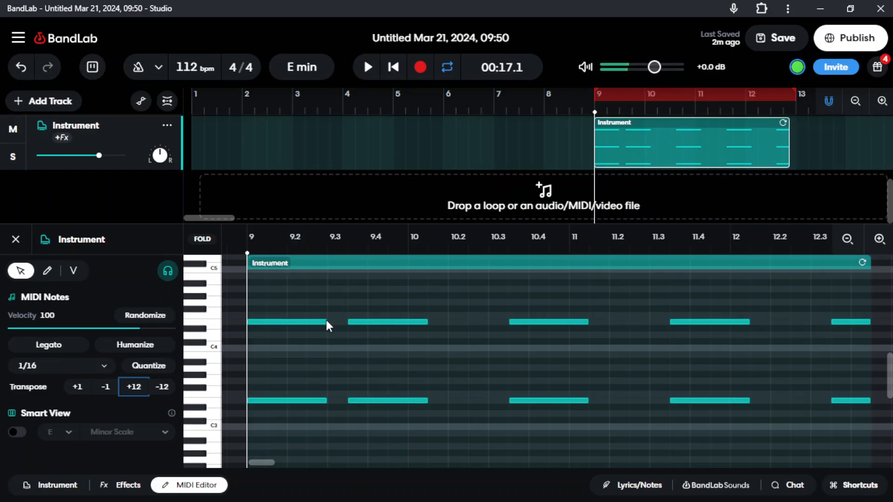
{"action": "left_click_drag", "start_coordinate": [327, 306], "coordinate": [297, 418]}
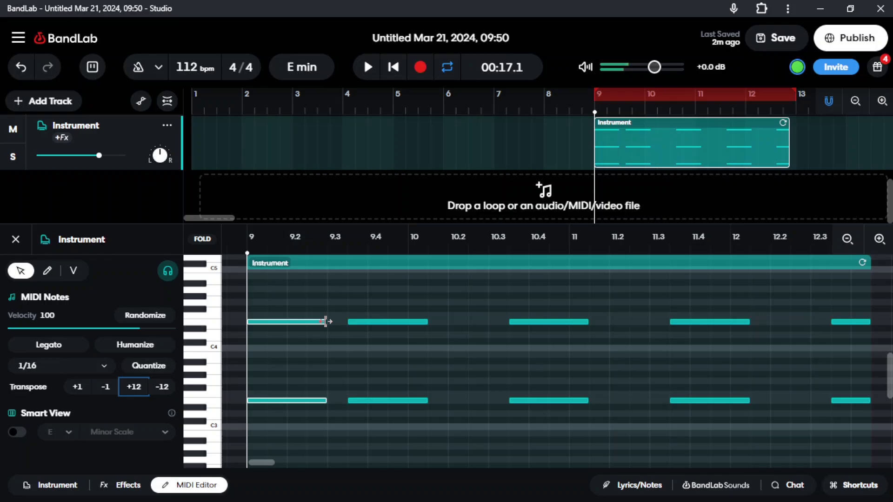
{"action": "left_click_drag", "start_coordinate": [335, 322], "coordinate": [347, 321]}
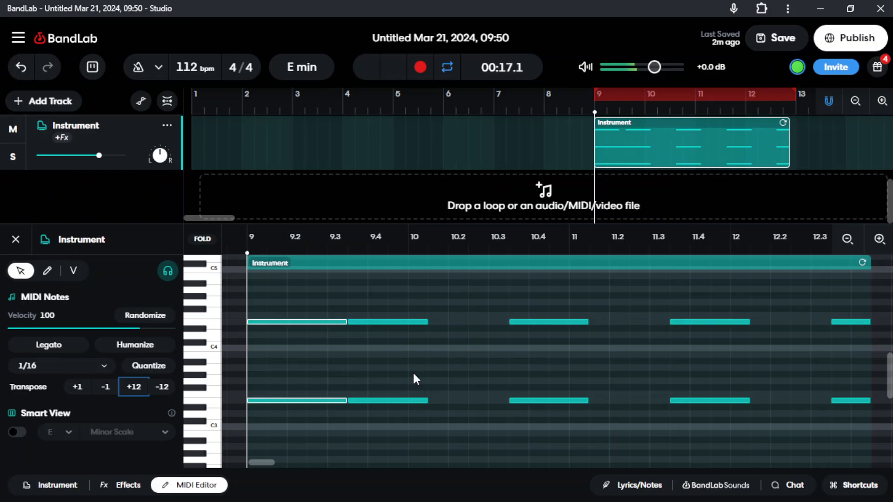
{"action": "key", "text": "space"}
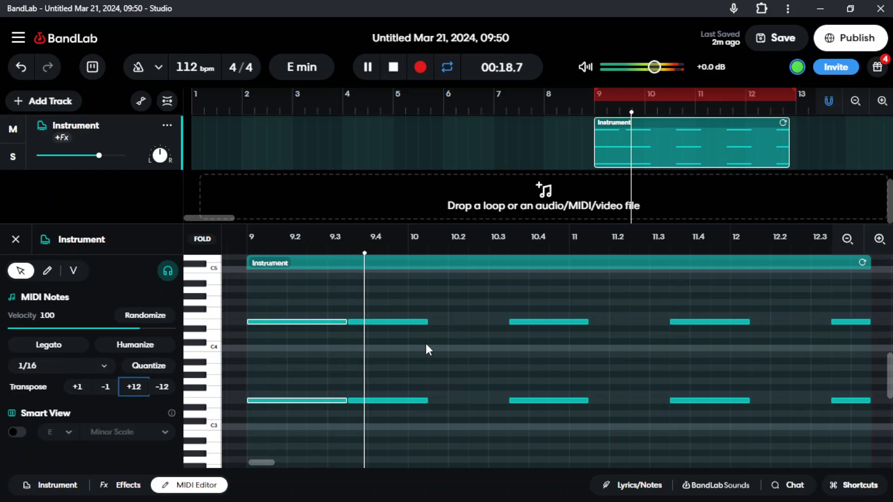
{"action": "key", "text": "space"}
Step: Lengthen the second E3 and E4 notes to reach the third notes, half a beat after 10.3, and play back the change
{"action": "left_click_drag", "start_coordinate": [440, 308], "coordinate": [349, 407]}
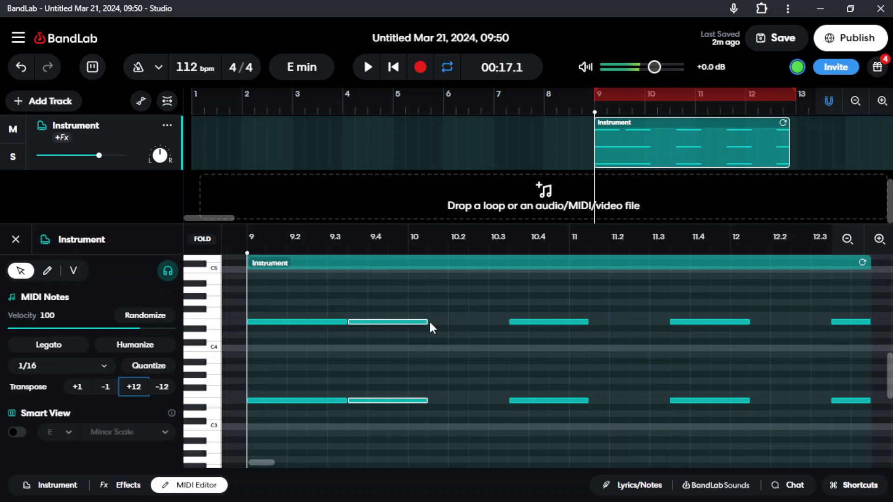
{"action": "left_click_drag", "start_coordinate": [464, 321], "coordinate": [508, 321]}
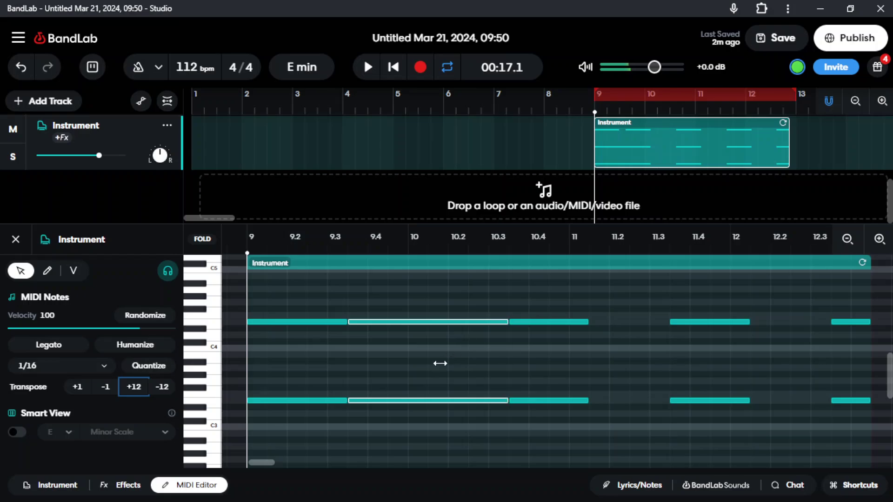
{"action": "key", "text": "space"}
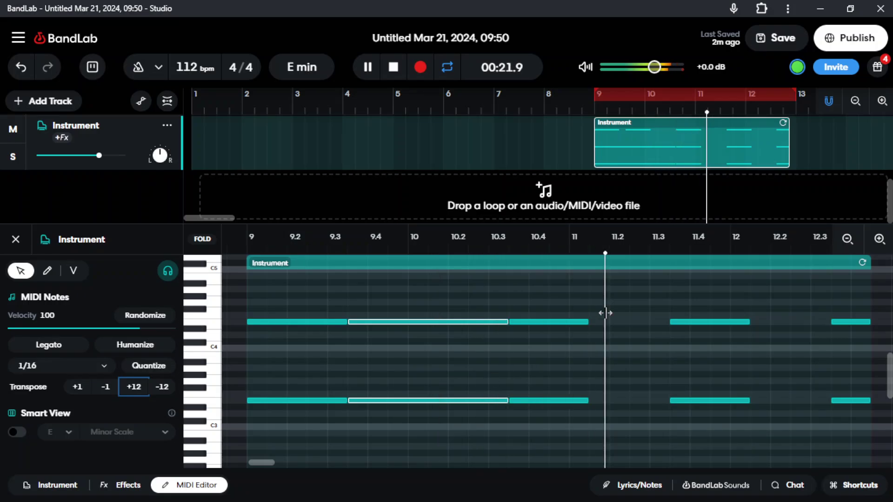
Step: Lengthen the third E3 and E4 notes so they end just before the fourth notes, shortly after 11.3
{"action": "key", "text": "space"}
{"action": "left_click_drag", "start_coordinate": [600, 308], "coordinate": [574, 407]}
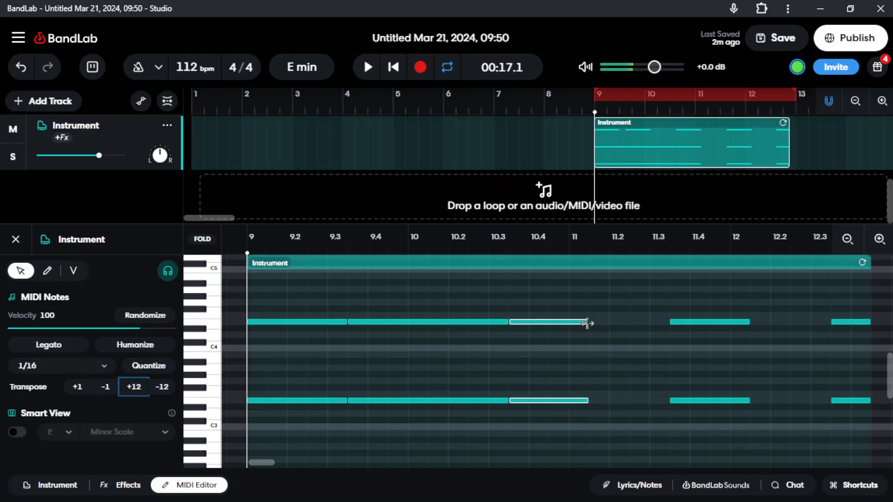
{"action": "left_click_drag", "start_coordinate": [587, 322], "coordinate": [656, 322]}
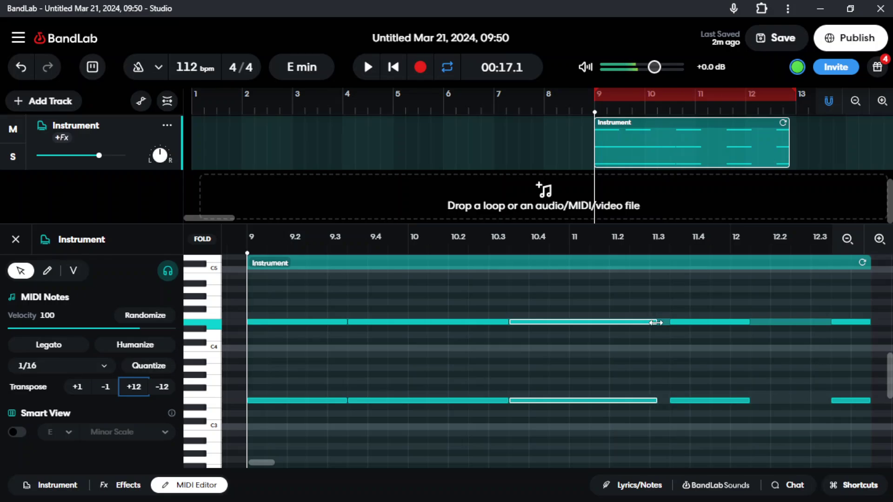
Step: Lengthen the fourth E3 and E4 notes to end just before the last notes, and play back the part
{"action": "left_click", "coordinate": [736, 322]}
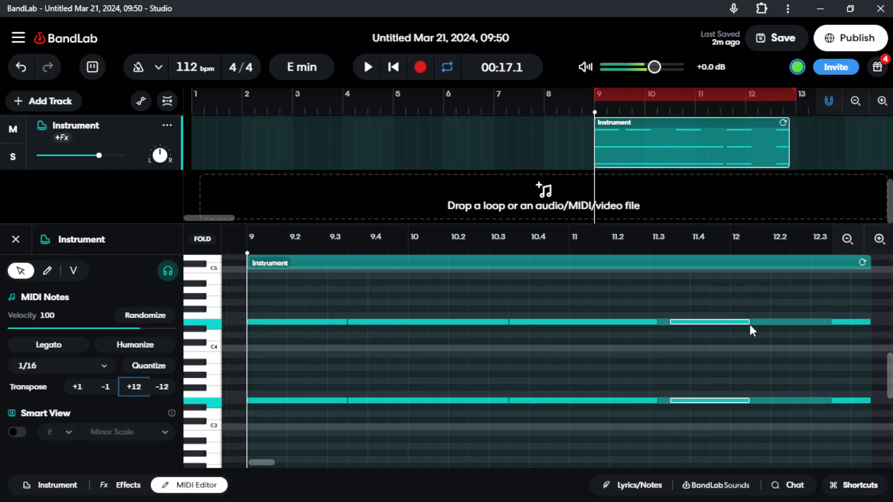
{"action": "left_click_drag", "start_coordinate": [750, 325], "coordinate": [817, 324]}
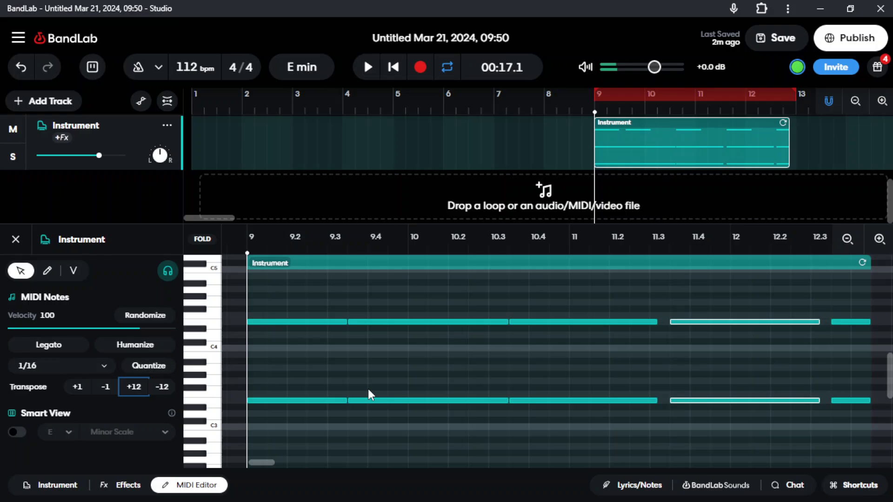
{"action": "key", "text": "space"}
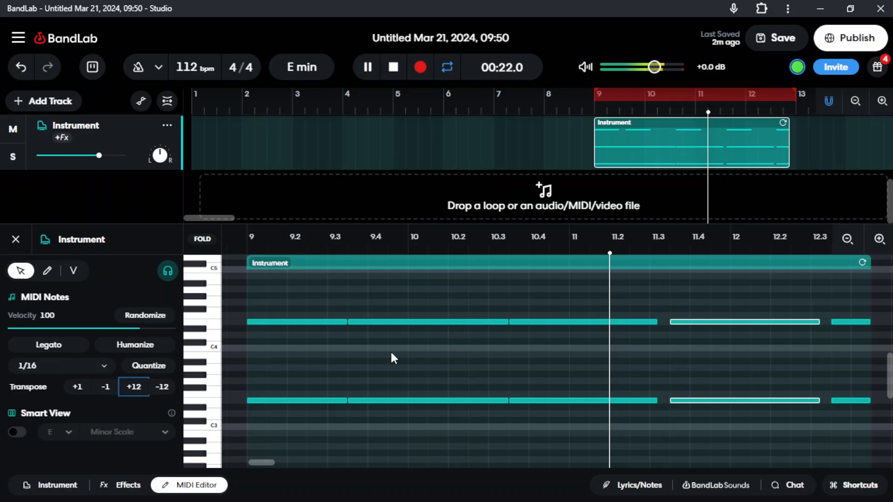
{"action": "left_click", "coordinate": [420, 395]}
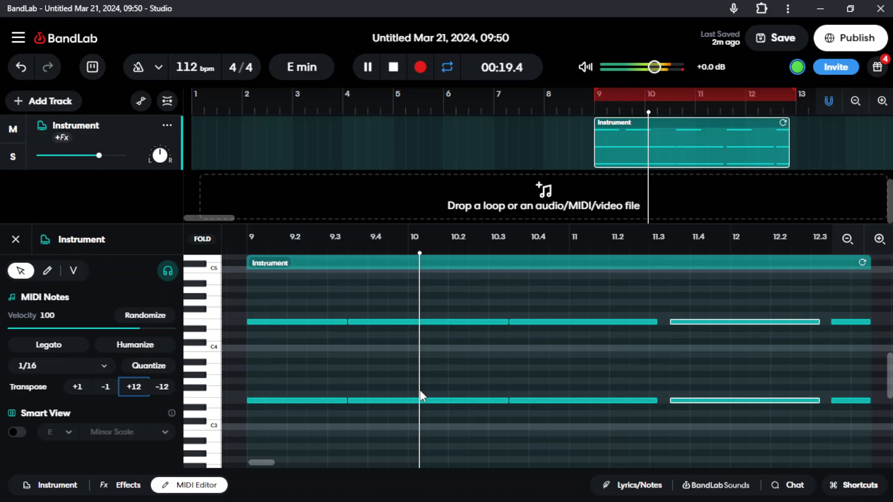
{"action": "key", "text": "Return"}
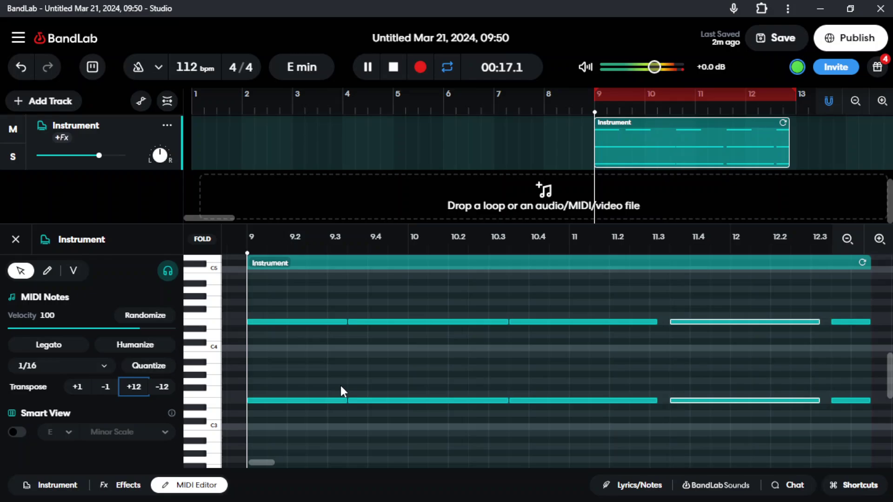
{"action": "key", "text": "space"}
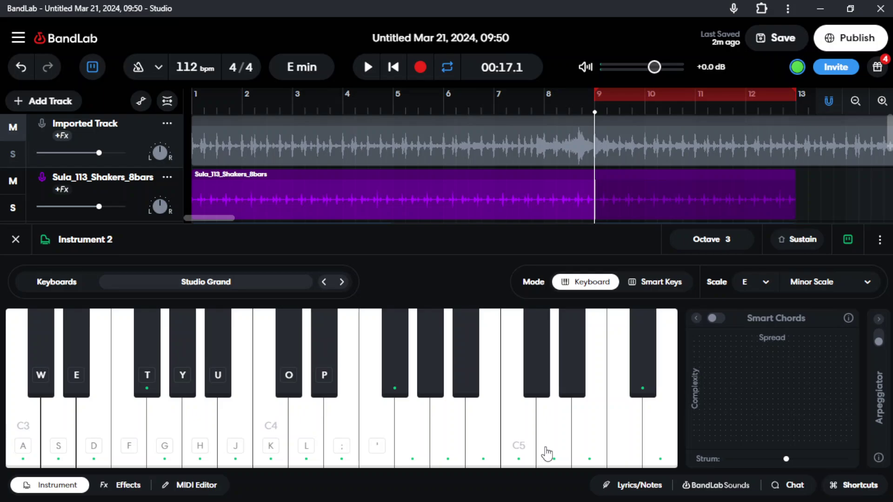
Step: Audition the brass instruments and load Full Brass on the Instrument 2 track
{"action": "left_click", "coordinate": [205, 282]}
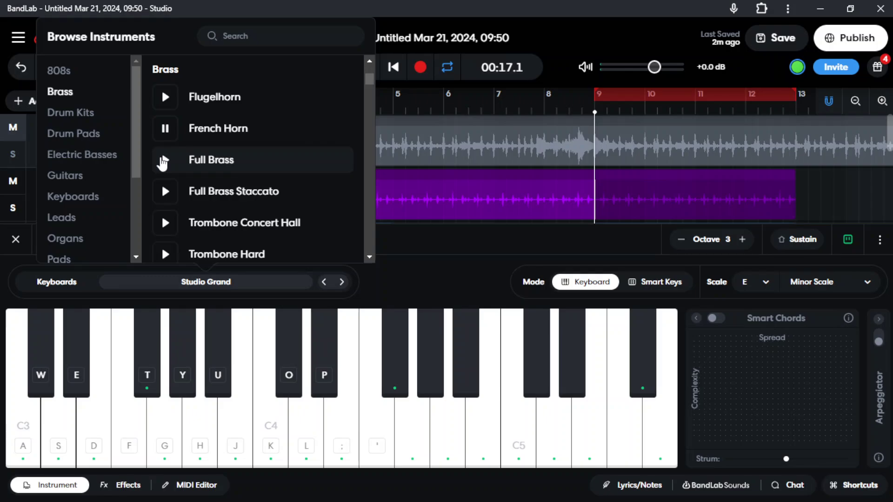
{"action": "left_click", "coordinate": [164, 160]}
{"action": "left_click", "coordinate": [211, 160]}
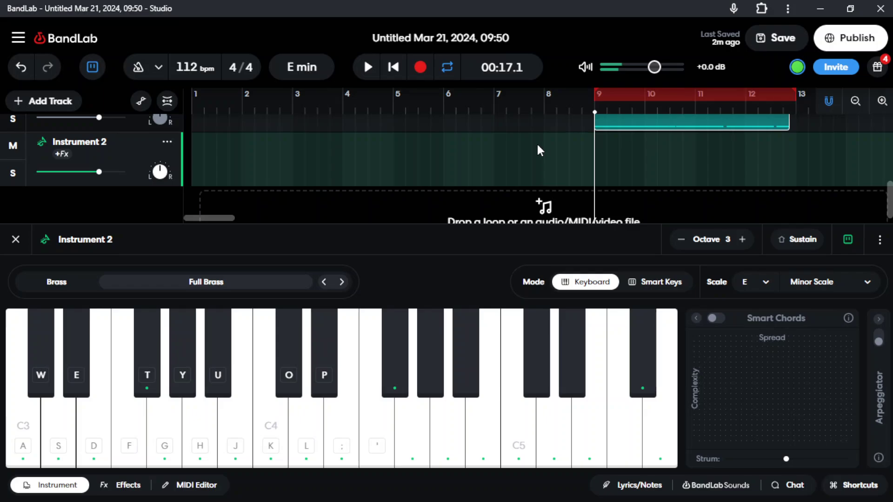
Step: Copy the octave-layered region onto the Full Brass track at bar 9 and remove its five E5 notes
{"action": "key", "text": "r"}
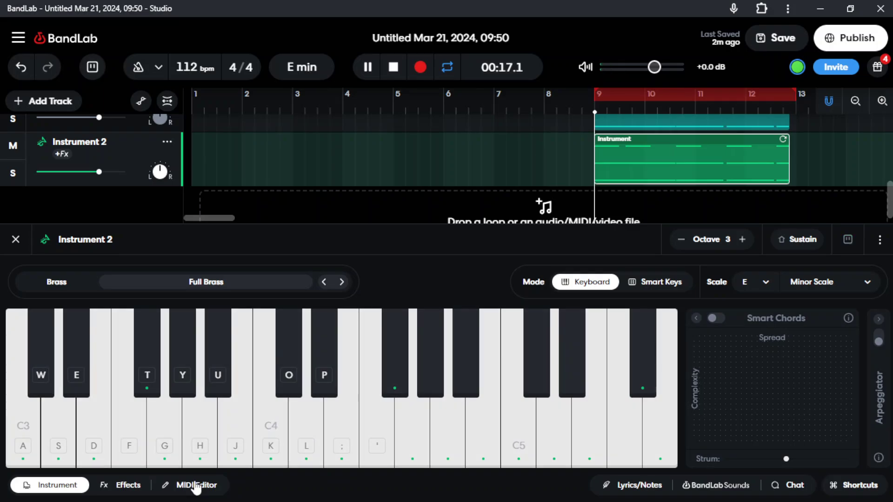
{"action": "left_click", "coordinate": [196, 487]}
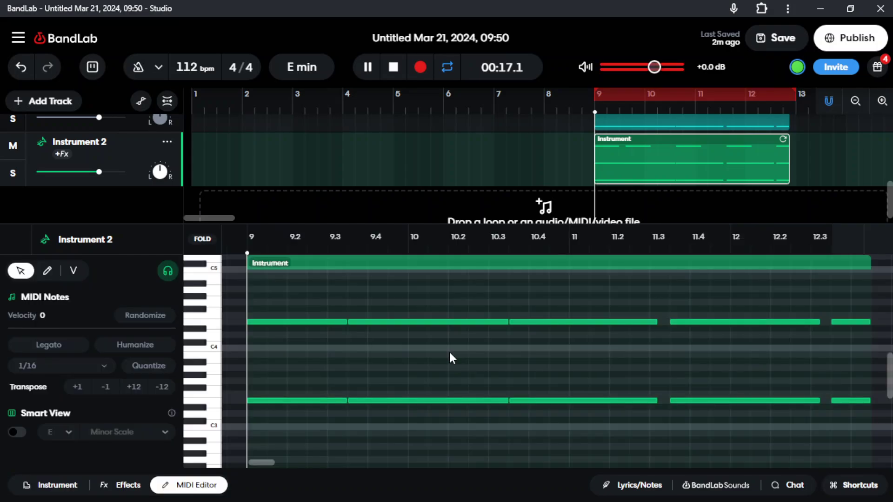
{"action": "key", "text": "space"}
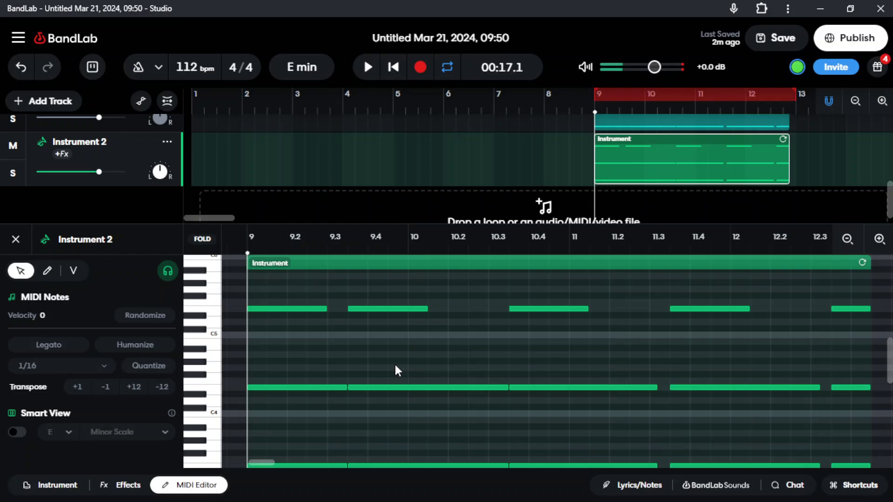
{"action": "scroll", "coordinate": [395, 364], "scroll_direction": "up", "scroll_amount": 2}
{"action": "left_click_drag", "start_coordinate": [294, 343], "coordinate": [839, 397]}
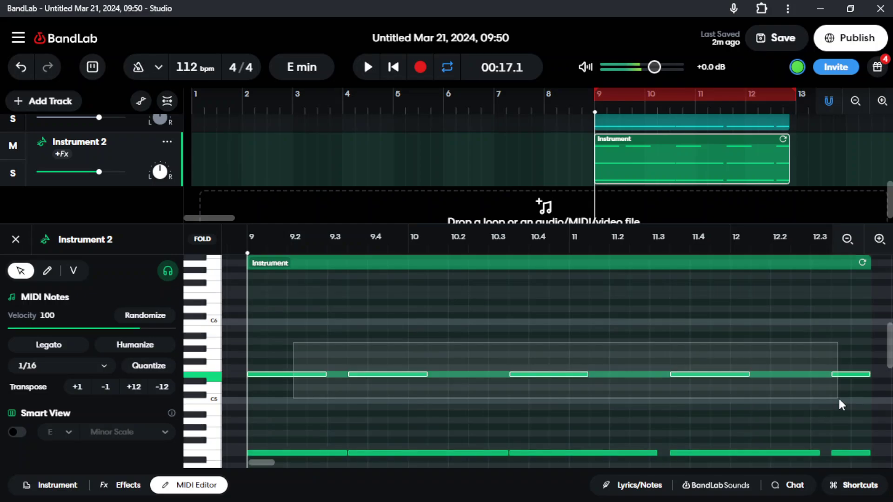
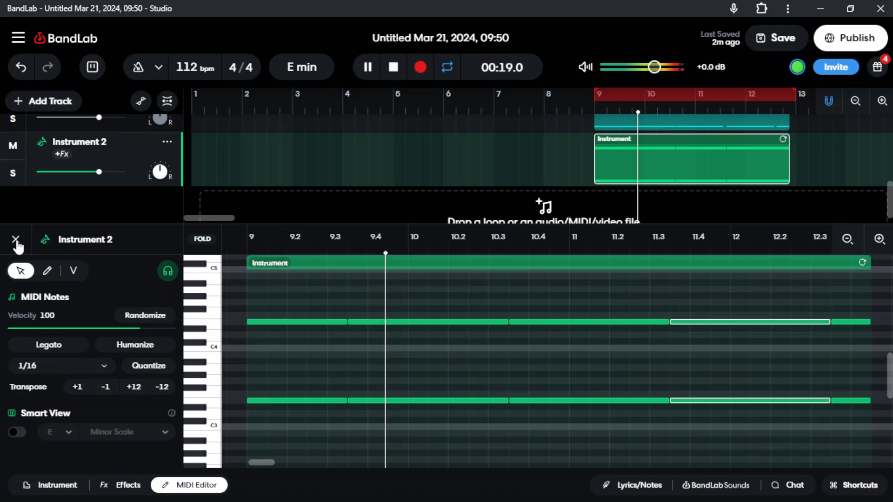
Step: Select the brass part's E3 notes and use them to build a third octave layer
{"action": "left_click", "coordinate": [16, 239]}
{"action": "key", "text": "space"}
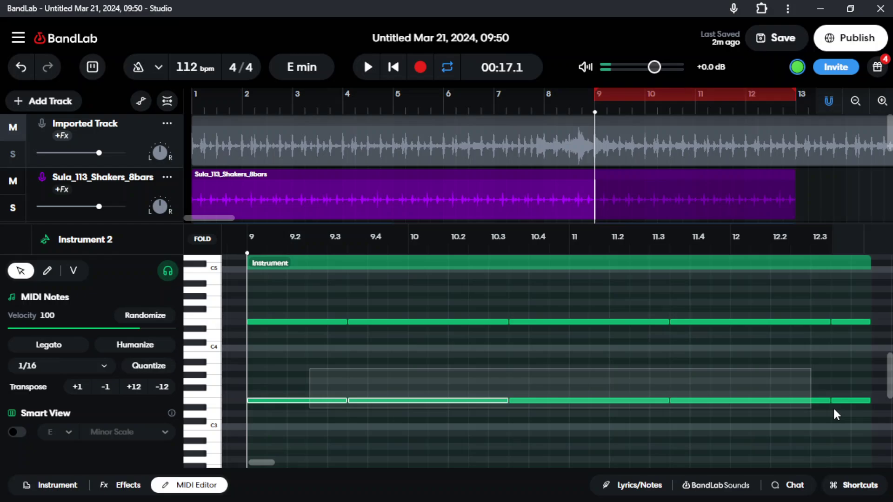
{"action": "key", "text": "Delete"}
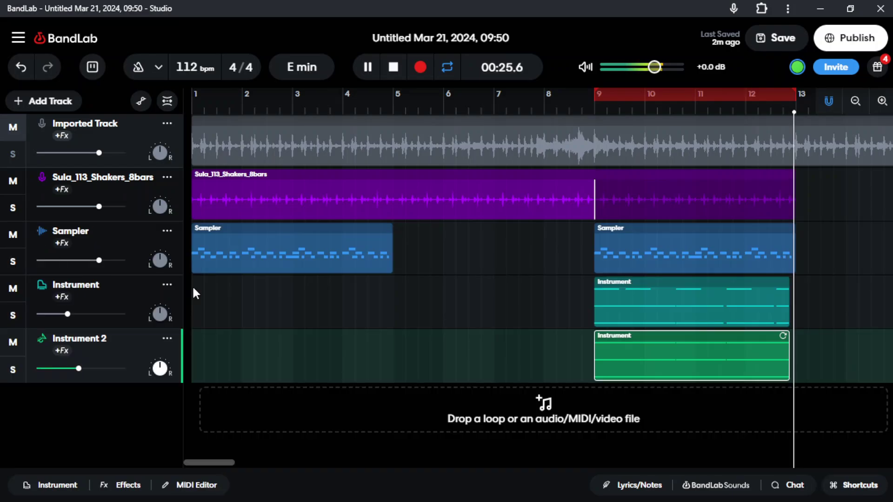
Step: Stop playback and extend the end of the brass region to bar 13
{"action": "key", "text": "space"}
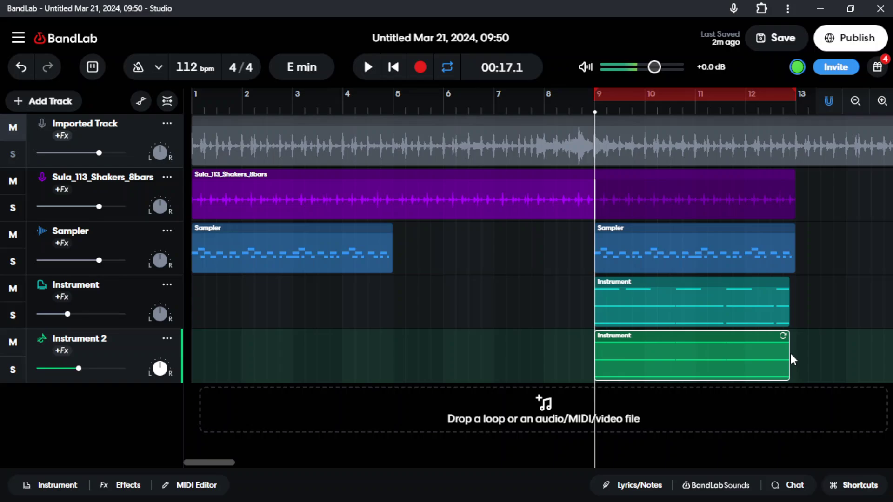
{"action": "left_click_drag", "start_coordinate": [790, 354], "coordinate": [792, 354]}
{"action": "double_click", "coordinate": [791, 354]}
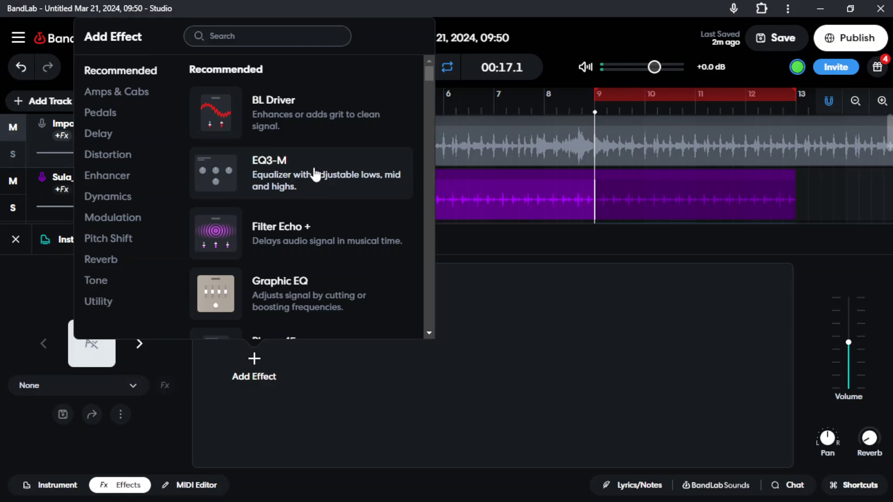
Step: Add an EQ3-M effect to the first Instrument track, boosting the lows, cutting the highs and adjusting the mids
{"action": "left_click", "coordinate": [315, 174]}
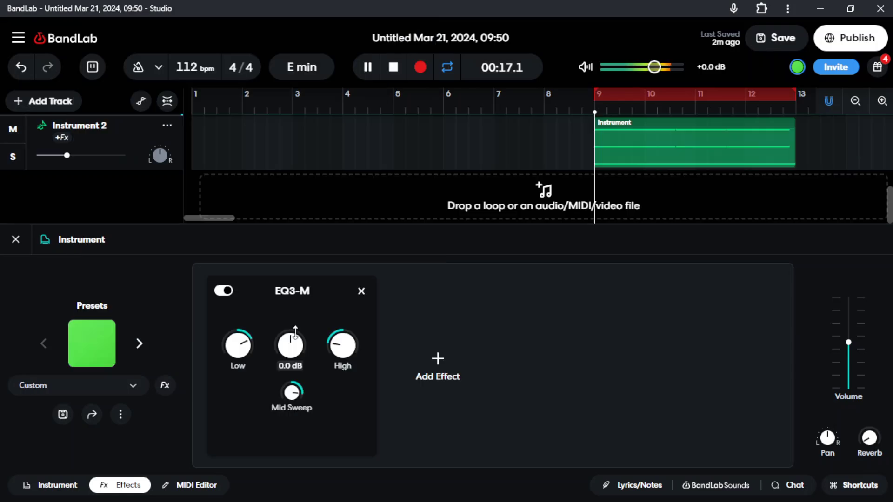
{"action": "left_click_drag", "start_coordinate": [296, 331], "coordinate": [313, 399]}
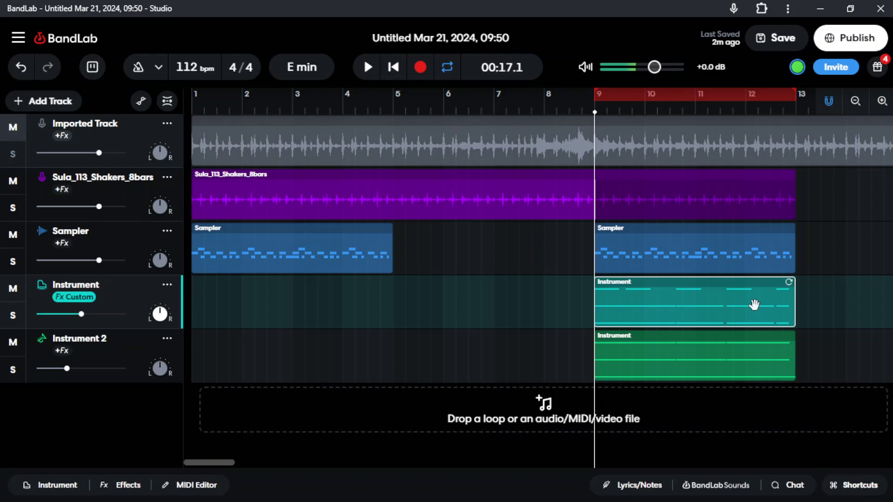
Step: Record eight short E4 notes on a new Studio Grand track across bars 9 to 12, align the last one and play them back
{"action": "double_click", "coordinate": [754, 304]}
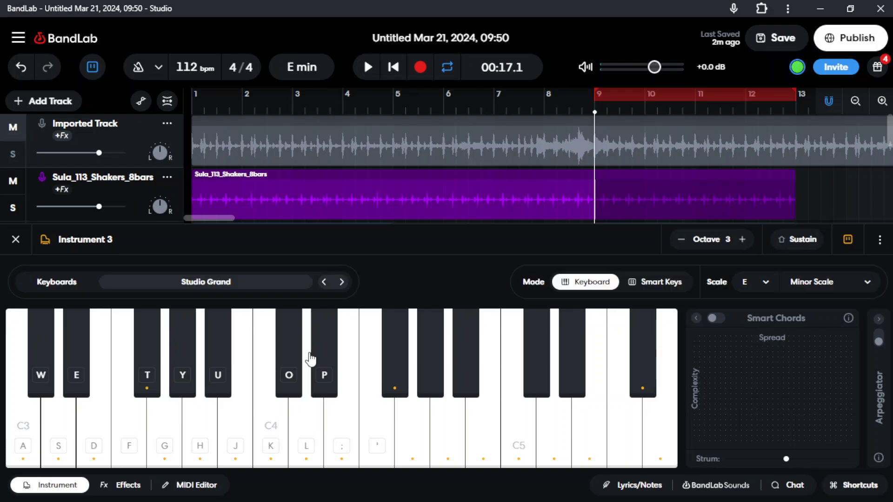
{"action": "left_click", "coordinate": [345, 443]}
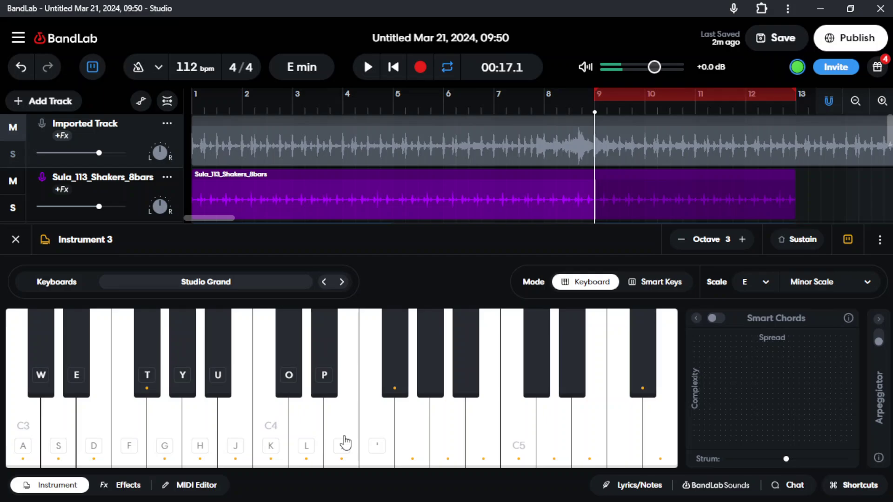
{"action": "left_click", "coordinate": [345, 443]}
{"action": "key", "text": "e"}
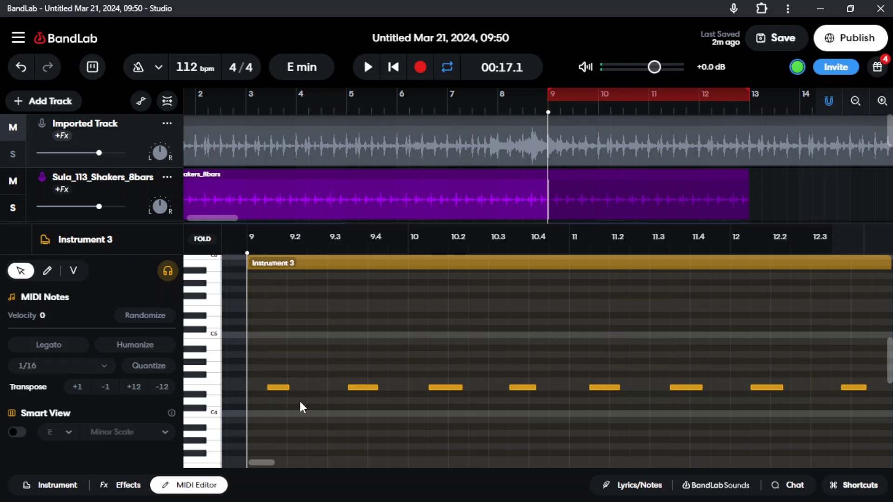
{"action": "key", "text": "space"}
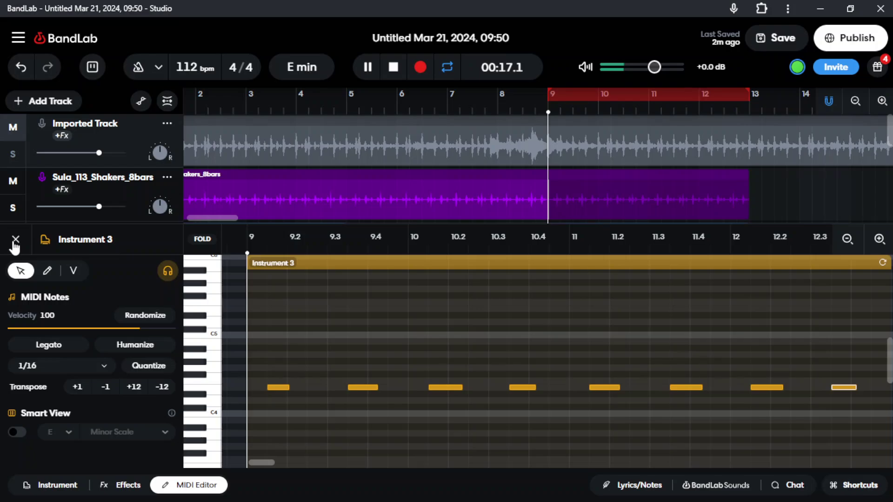
Step: Stop playback and add a Filter Echo + effect to the Instrument 3 track
{"action": "left_click", "coordinate": [120, 485]}
{"action": "key", "text": "space"}
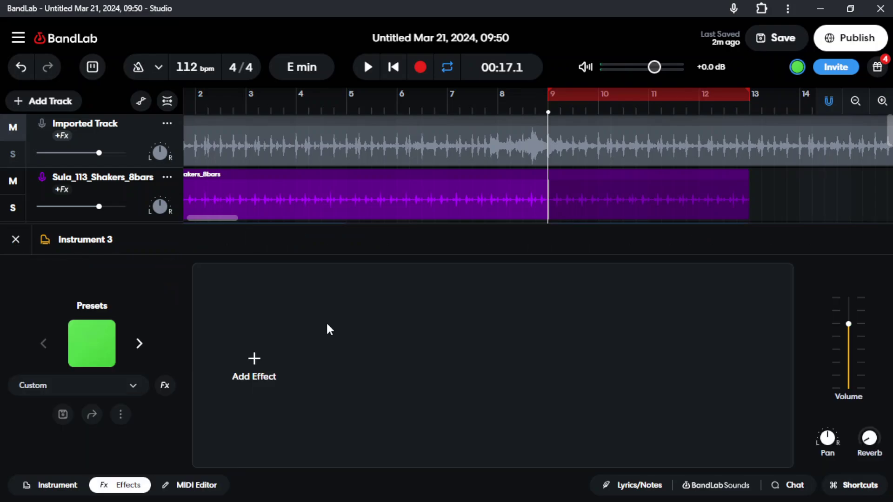
{"action": "scroll", "coordinate": [606, 188], "scroll_direction": "down", "scroll_amount": 5}
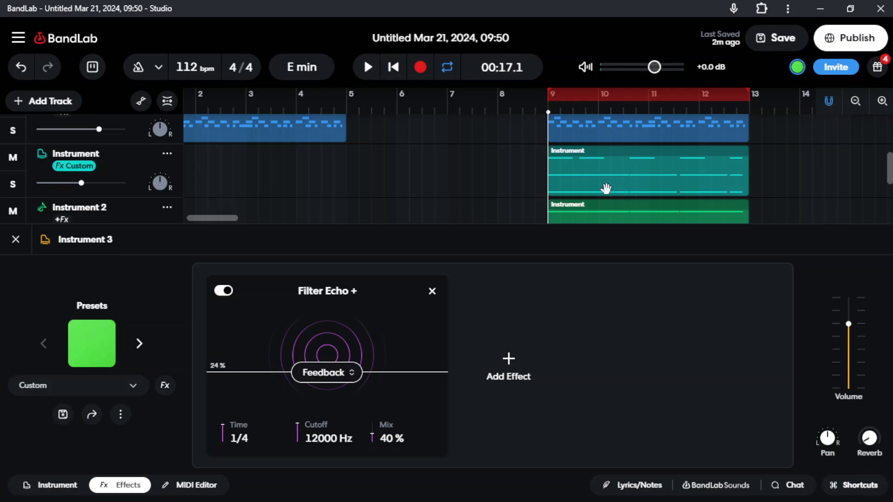
Step: Lower the volumes of the three instrument tracks while listening to the loop
{"action": "scroll", "coordinate": [606, 188], "scroll_direction": "down", "scroll_amount": 2}
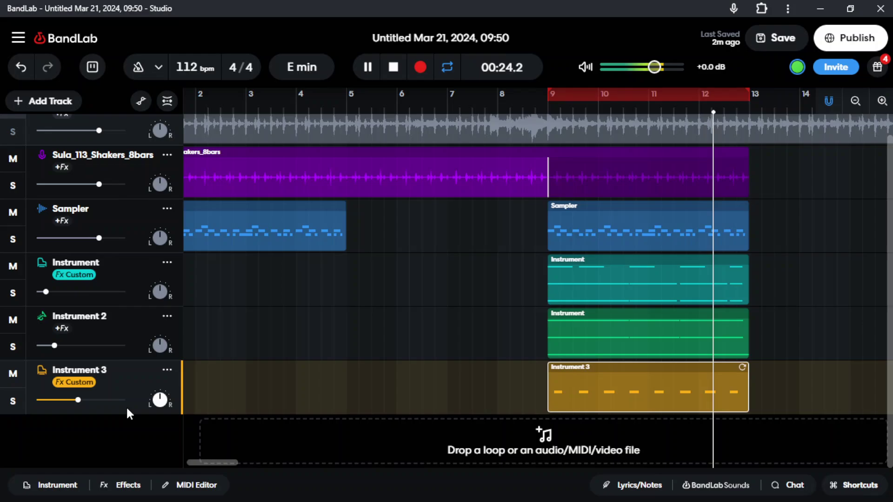
{"action": "key", "text": "space"}
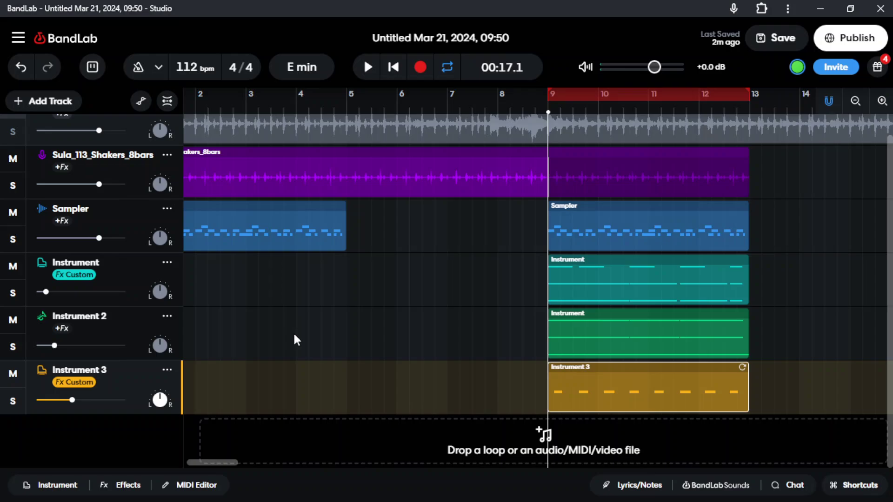
Step: Search the one-shot sounds for "log" and audition log drum samples, including KH_LogDrum2_C and AfroDancehall_01_Logdrum_C
{"action": "key", "text": "b"}
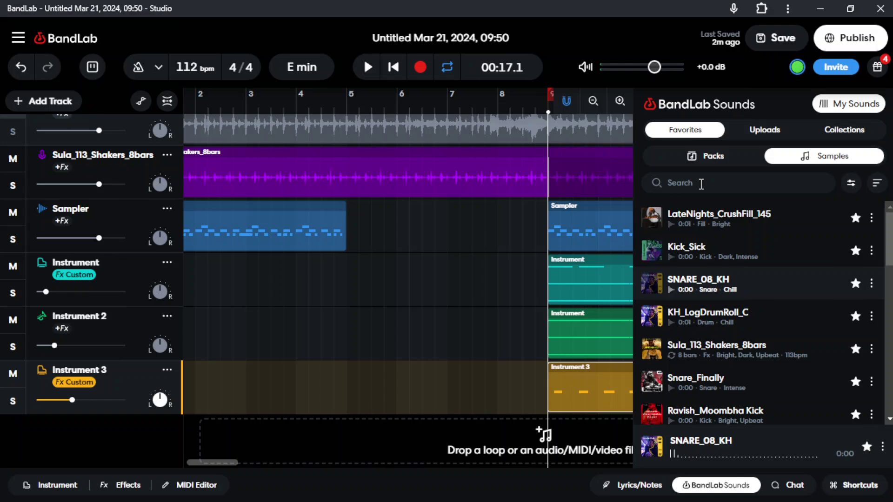
{"action": "left_click", "coordinate": [701, 184]}
{"action": "type", "text": "log"}
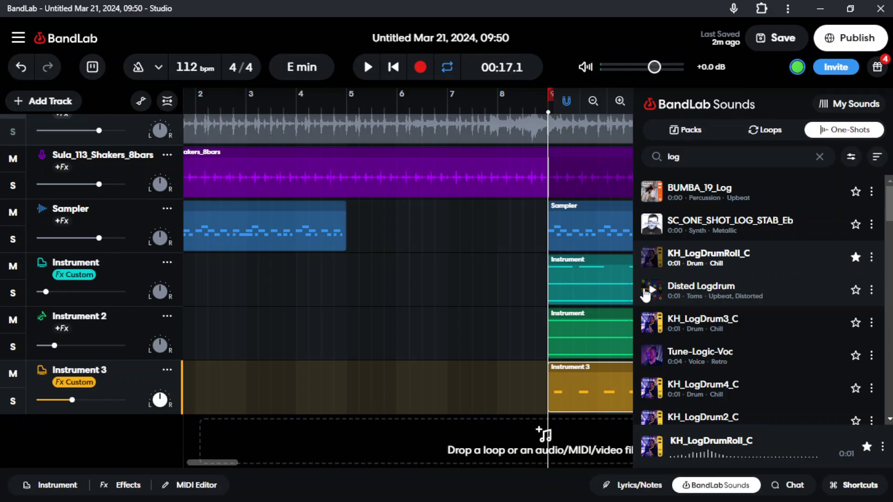
{"action": "scroll", "coordinate": [646, 298], "scroll_direction": "down", "scroll_amount": 2}
{"action": "left_click", "coordinate": [652, 357]}
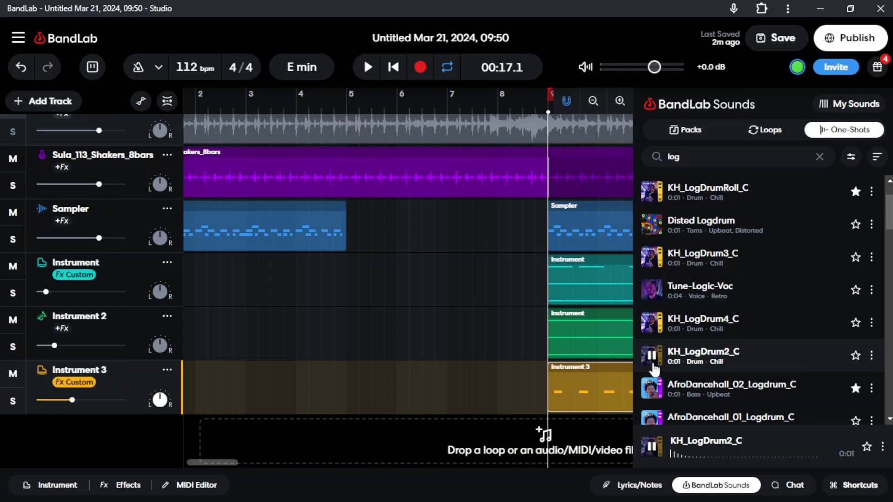
{"action": "scroll", "coordinate": [655, 369], "scroll_direction": "down", "scroll_amount": 4}
{"action": "left_click", "coordinate": [742, 228]}
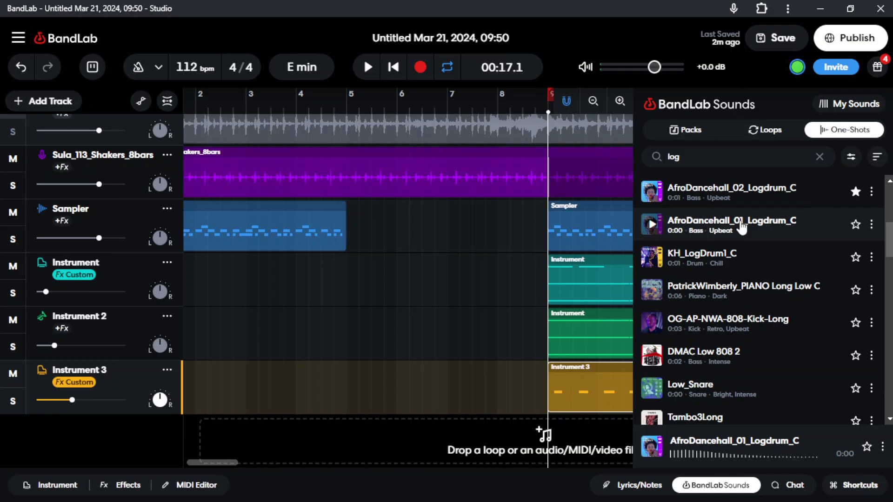
Step: Load AfroDancehall_01_Logdrum_C into a new sampler track and paste it across pads T, Y, U, F, G, H and J
{"action": "left_click_drag", "start_coordinate": [742, 228], "coordinate": [260, 348]}
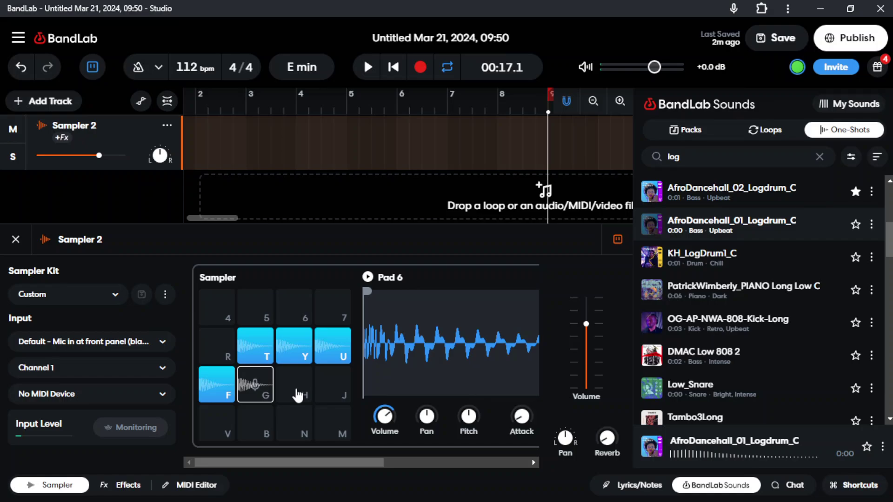
{"action": "left_click", "coordinate": [339, 394]}
{"action": "right_click", "coordinate": [339, 394]}
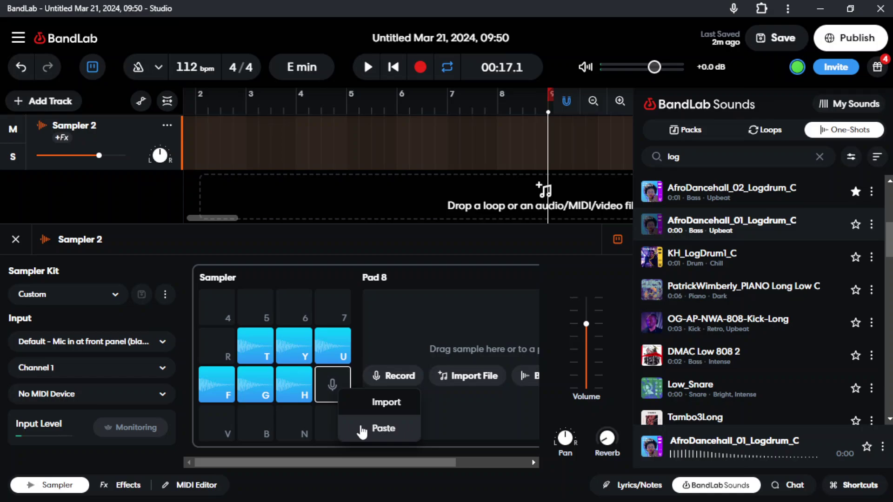
{"action": "left_click", "coordinate": [362, 429]}
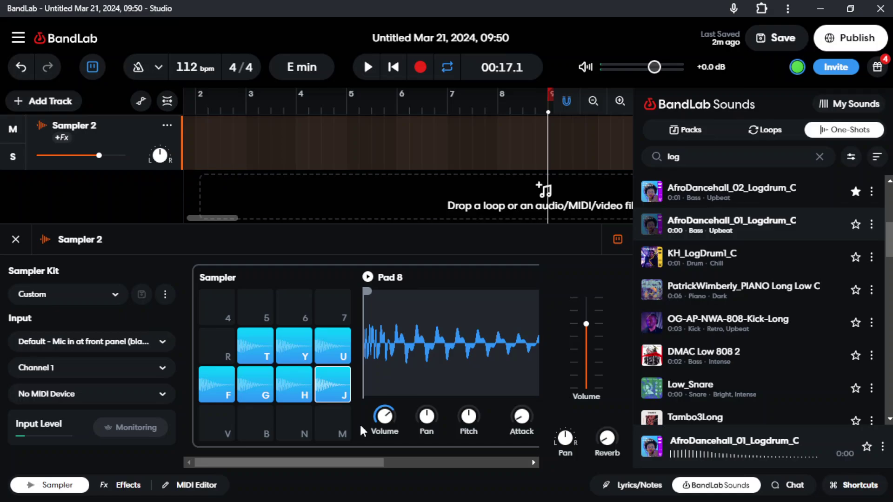
Step: Retune the log drum pads, with pad T at -11 st and pad G at -6 st, auditioning them against the looped reference section
{"action": "left_click", "coordinate": [306, 360]}
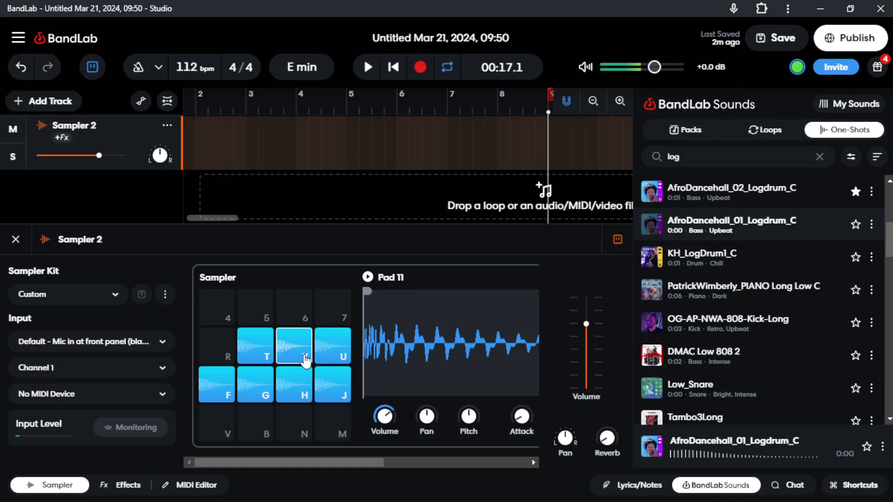
{"action": "key", "text": "t"}
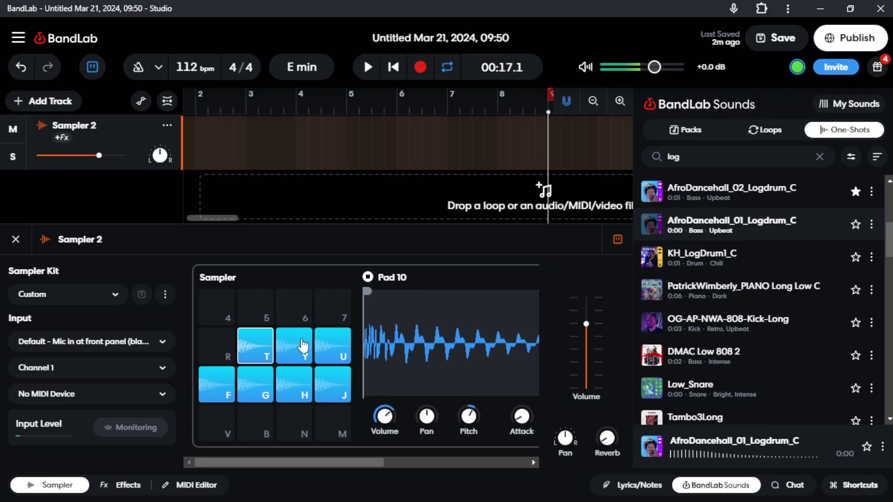
{"action": "left_click", "coordinate": [294, 199]}
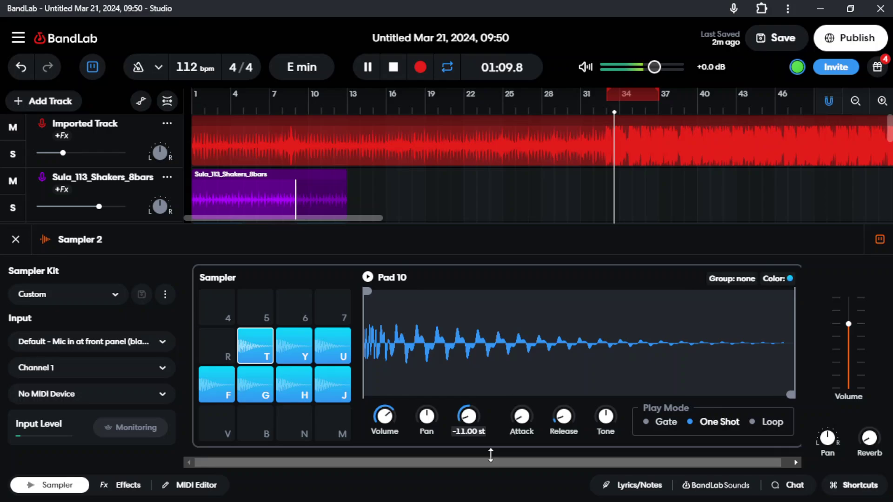
{"action": "key", "text": "y"}
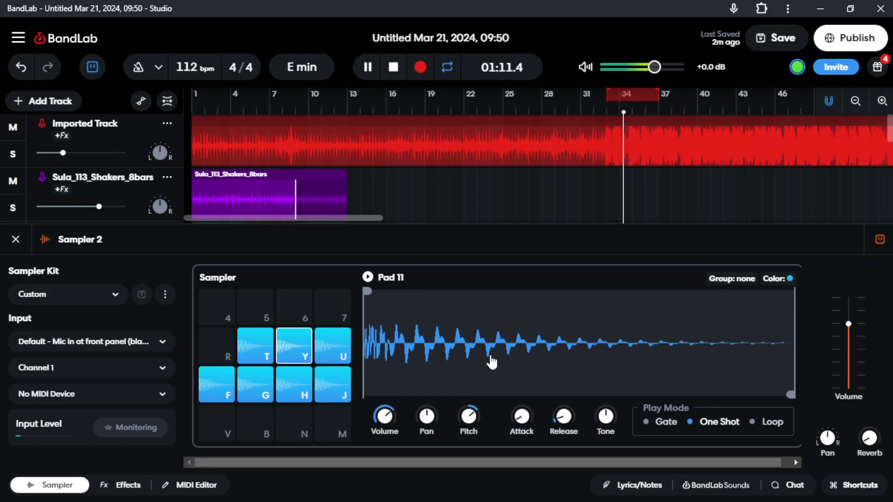
{"action": "key", "text": "g"}
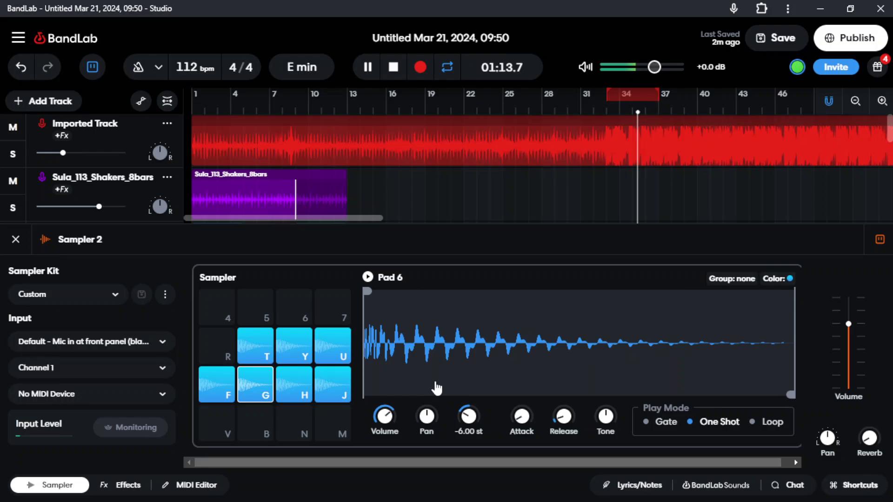
{"action": "left_click", "coordinate": [211, 401]}
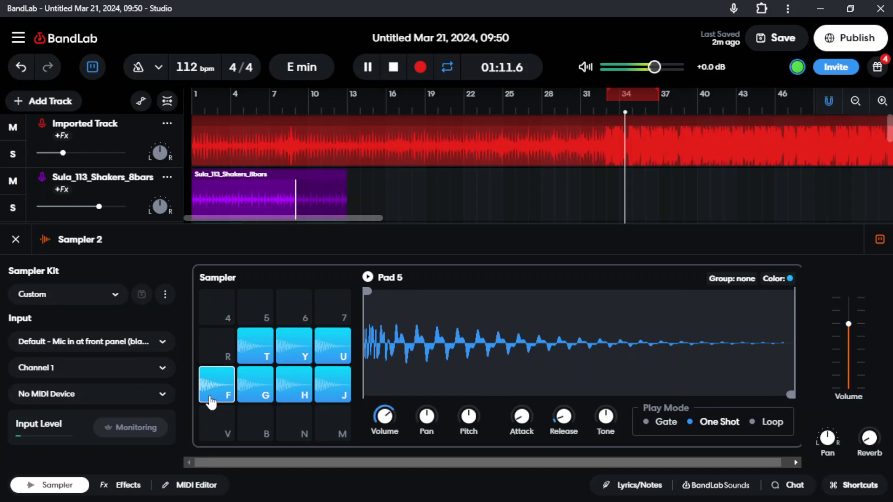
{"action": "left_click", "coordinate": [211, 401]}
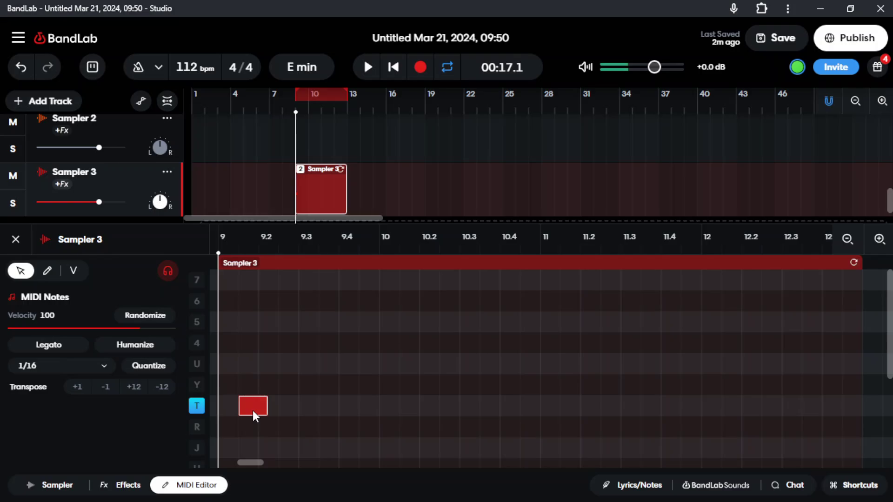
Step: Reposition the pad T note around beat 9.2 in the Sampler 3 clip, play the loop and undo the last edit
{"action": "scroll", "coordinate": [278, 353], "scroll_direction": "up", "scroll_amount": 3}
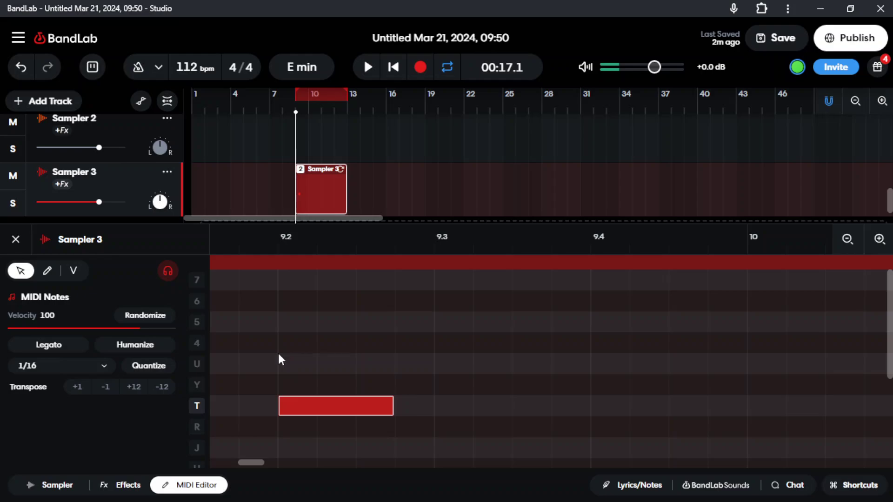
{"action": "key", "text": "space"}
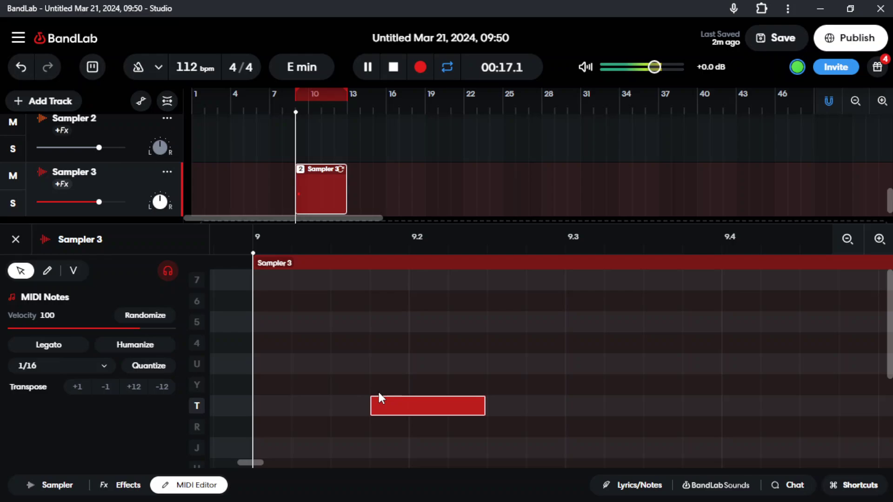
{"action": "key", "text": "ctrl+z"}
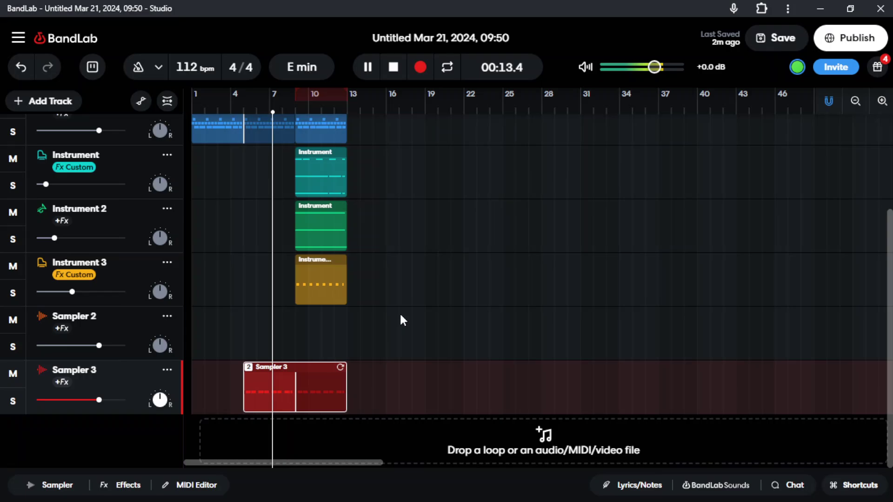
Step: Move the Instrument clip from bar 9 to bar 17
{"action": "left_click_drag", "start_coordinate": [329, 170], "coordinate": [364, 171]}
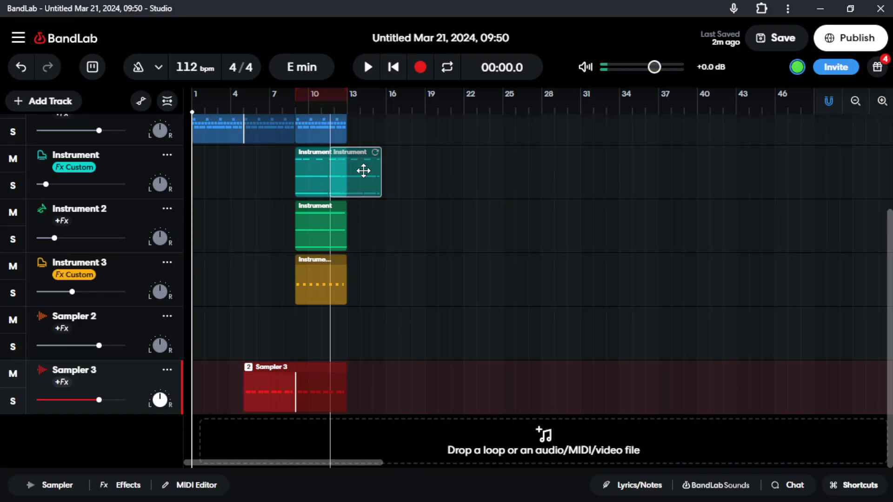
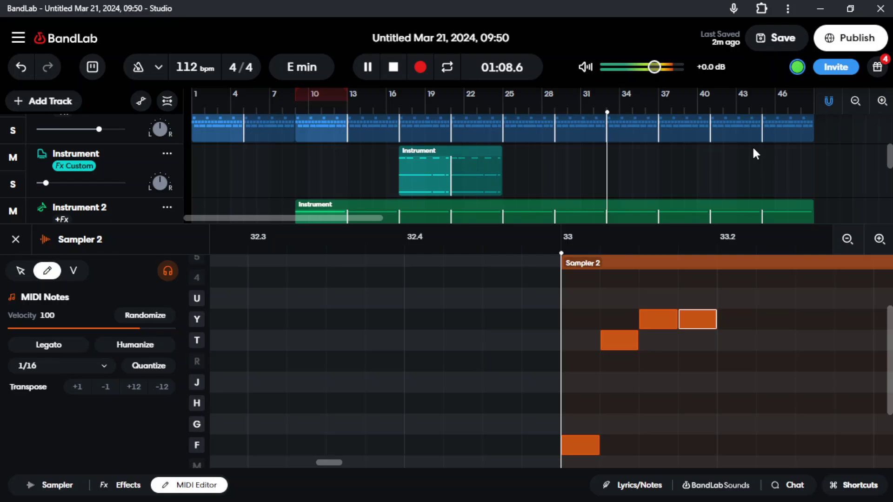
Step: Delete the T and Y notes after the first note at bar 33 in Sampler 2, and move the remaining F note up to pad T
{"action": "key", "text": "Delete"}
{"action": "key", "text": "space"}
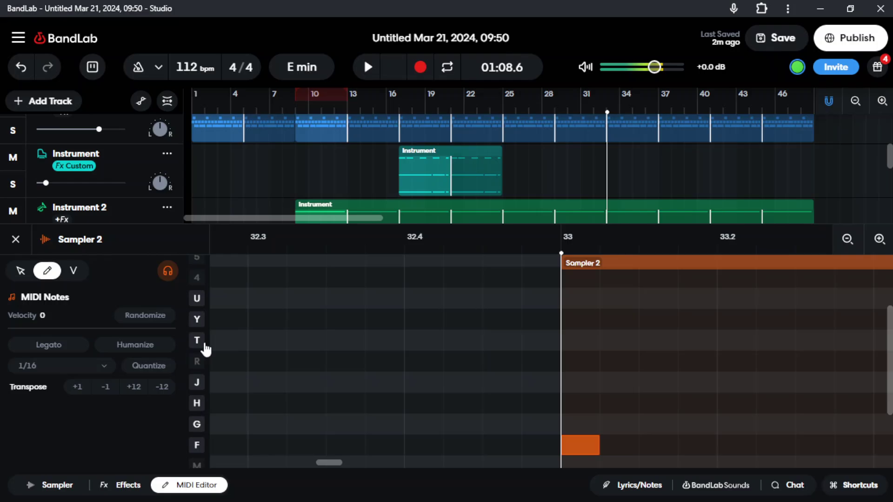
{"action": "left_click_drag", "start_coordinate": [578, 446], "coordinate": [575, 337]}
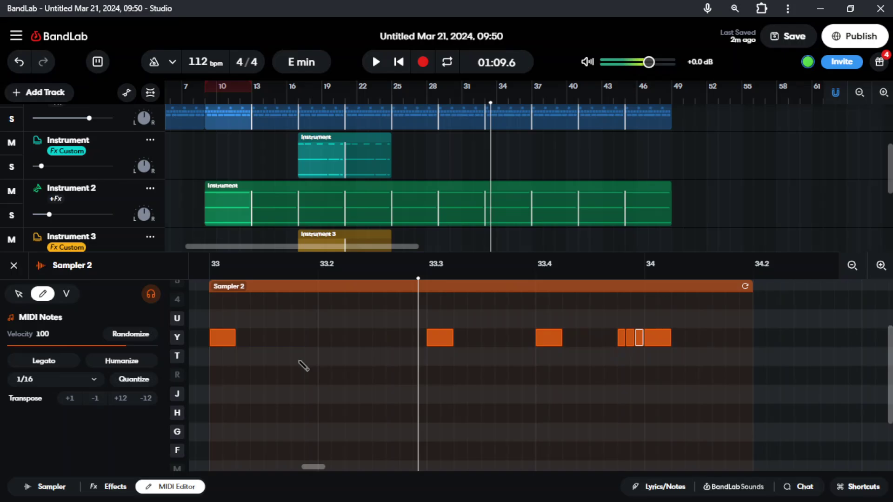
Step: Add short log drum notes on pad T from beat 34.2 in the Sampler 2 clip
{"action": "left_click", "coordinate": [247, 356]}
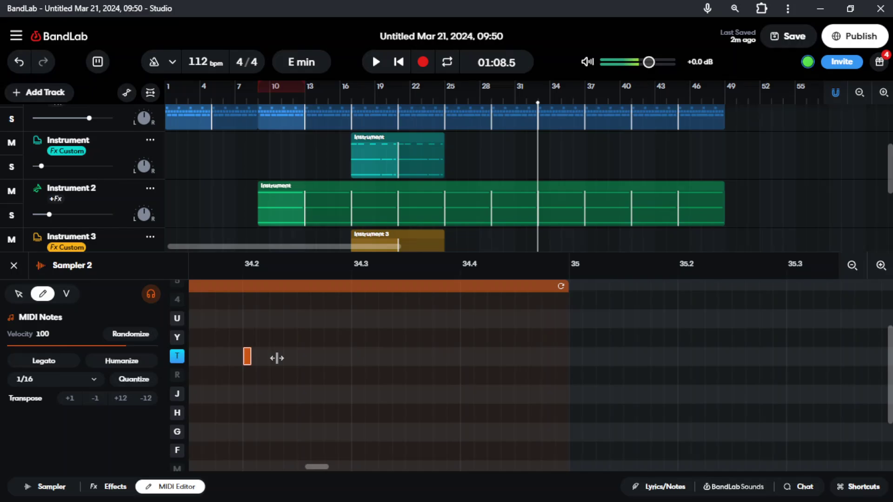
{"action": "left_click", "coordinate": [283, 357]}
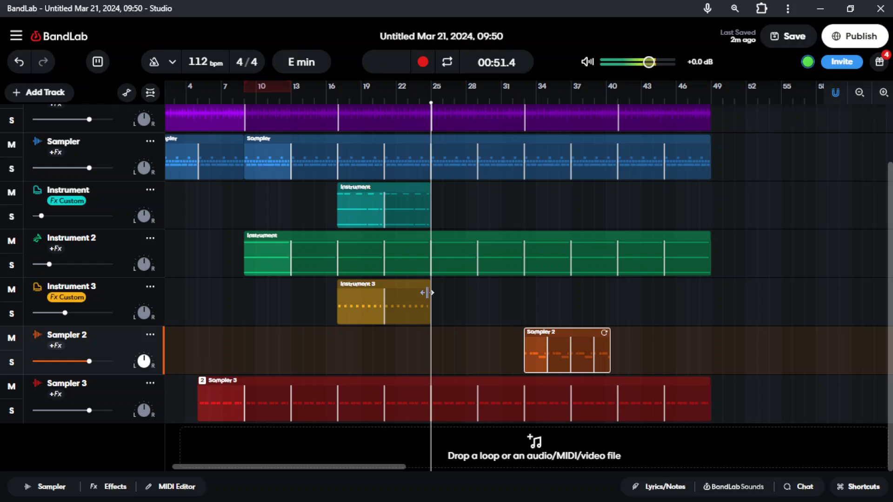
Step: Play the arrangement from bar 25 and bring the Imported Track into view for comparison
{"action": "key", "text": "space"}
{"action": "scroll", "coordinate": [54, 123], "scroll_direction": "up", "scroll_amount": 2}
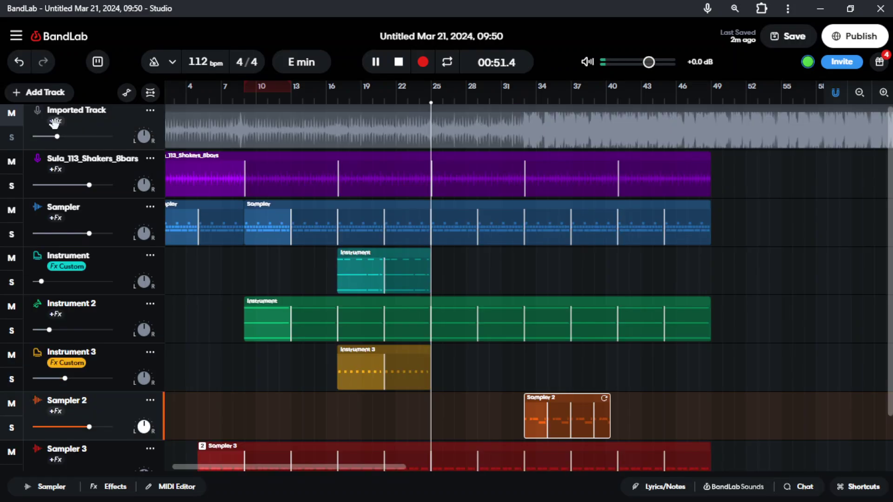